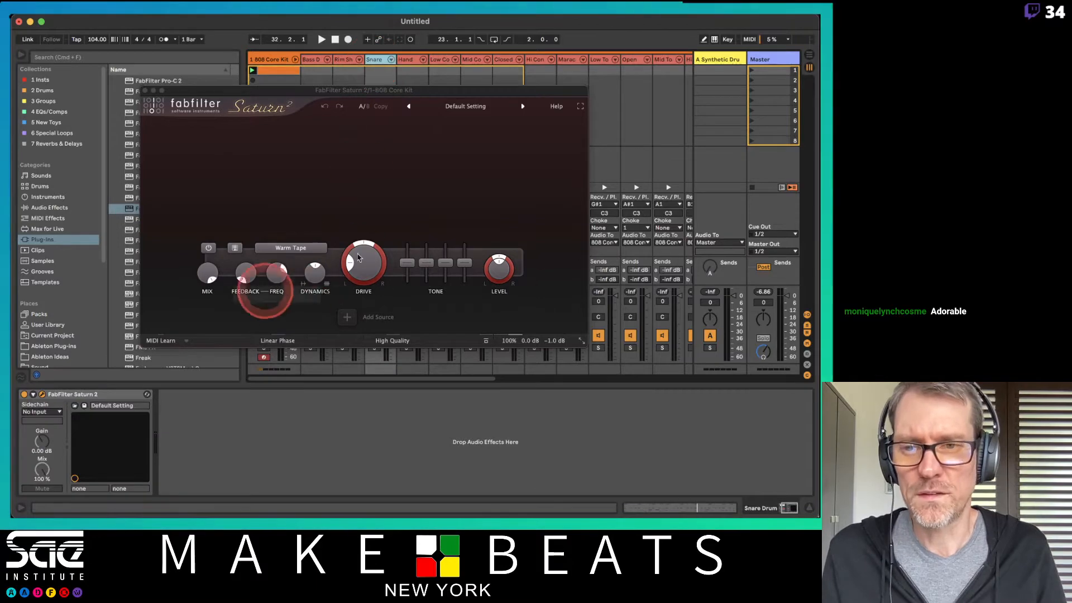
- Audition Saturn 2's Drive presets one after another during playback, from Boss Beat Drive bM through Powered Up FL
{"action": "left_click_drag", "start_coordinate": [428, 91], "coordinate": [486, 89]}
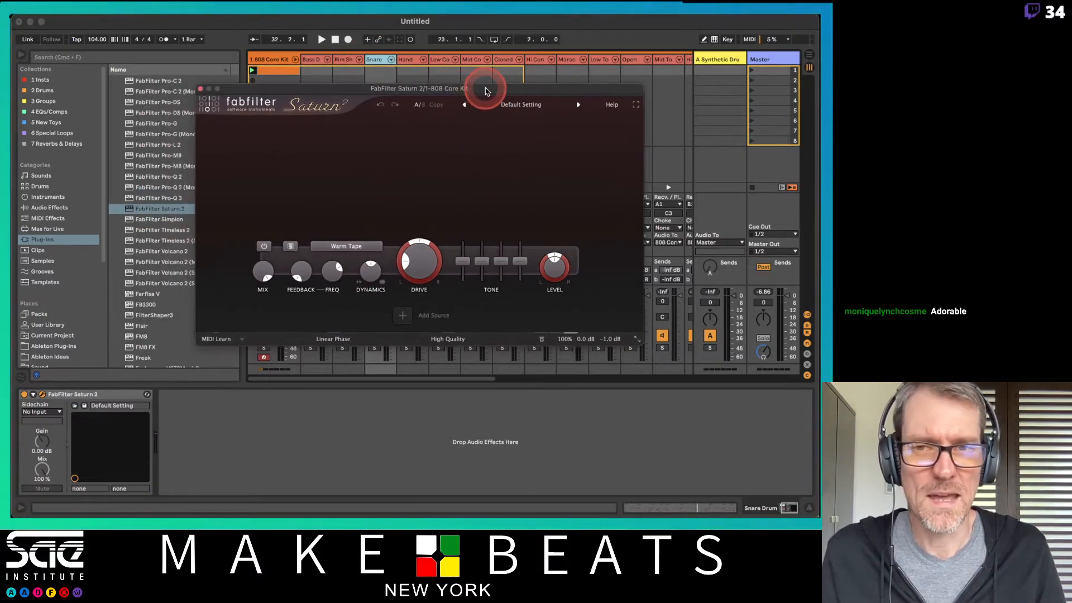
{"action": "left_click", "coordinate": [521, 106]}
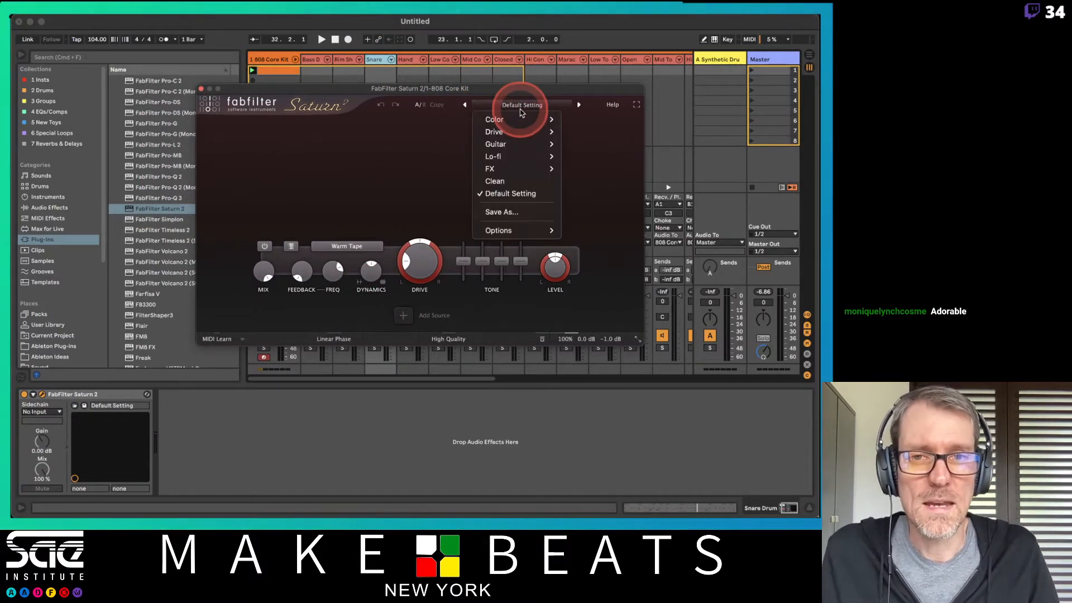
{"action": "mouse_move", "coordinate": [520, 132]}
{"action": "left_click", "coordinate": [594, 136]}
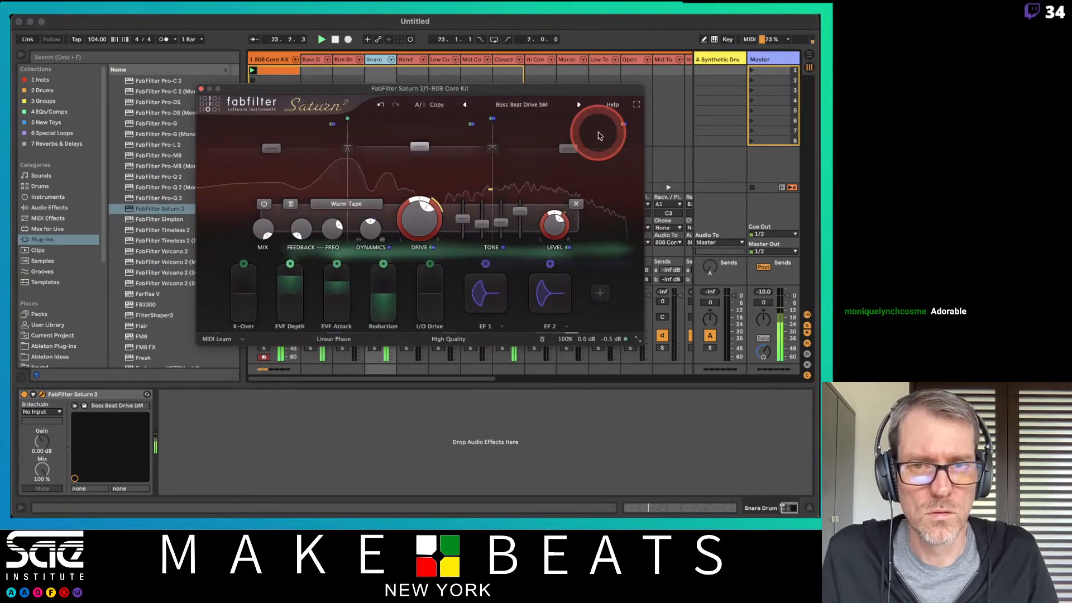
{"action": "left_click", "coordinate": [579, 105]}
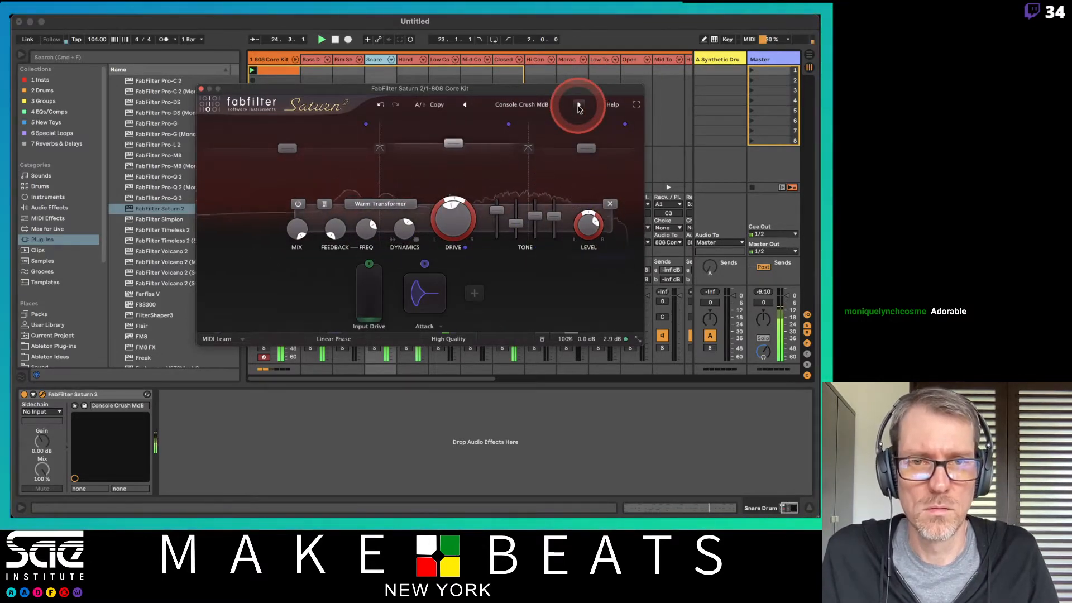
{"action": "left_click", "coordinate": [579, 105]}
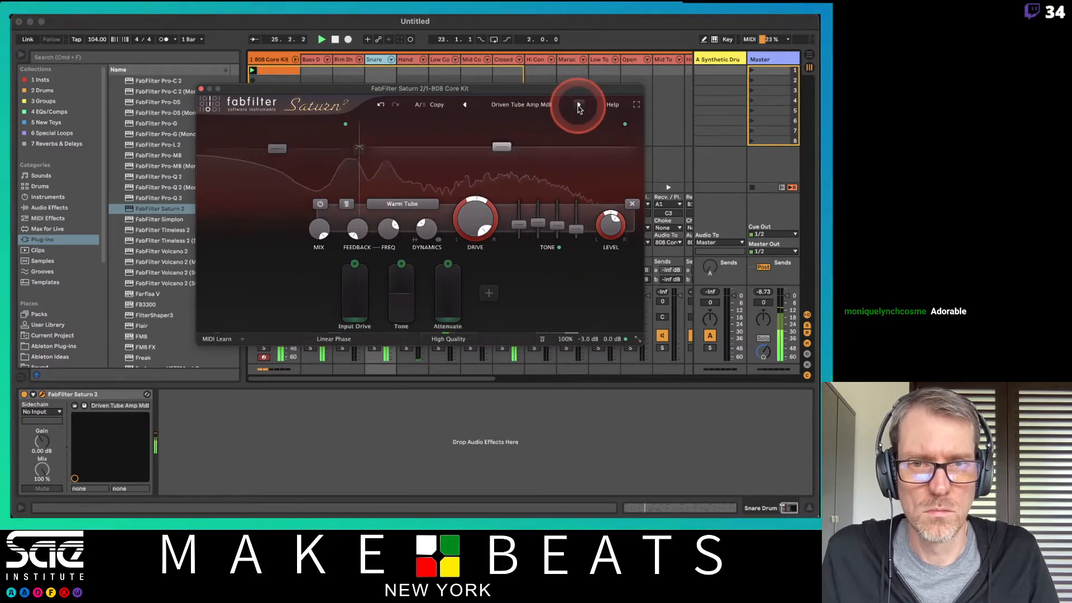
{"action": "left_click_drag", "start_coordinate": [547, 95], "coordinate": [664, 85]}
{"action": "left_click", "coordinate": [692, 95]}
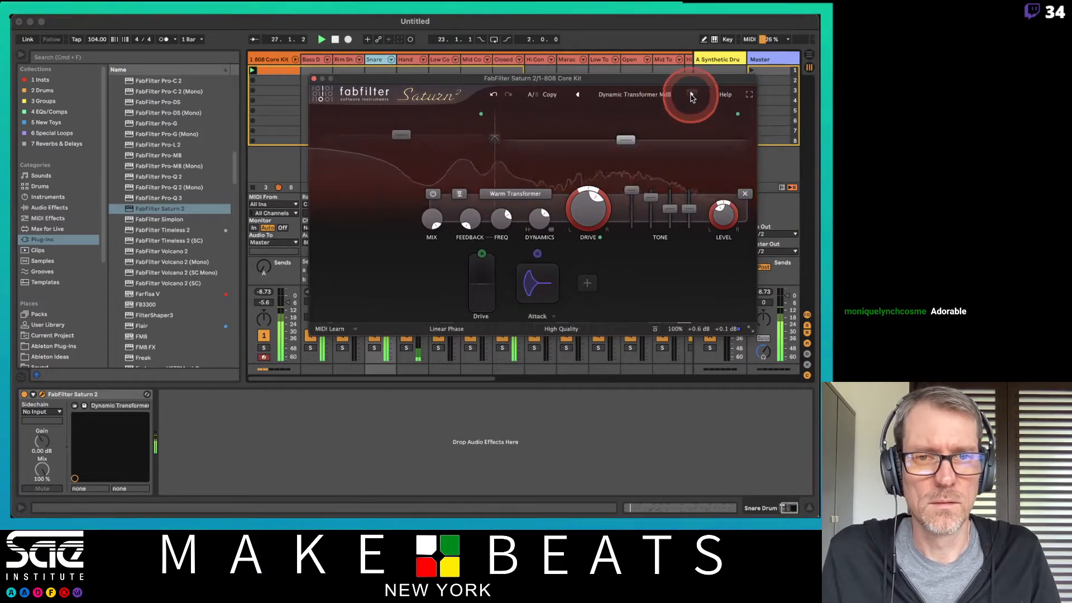
{"action": "left_click", "coordinate": [692, 95]}
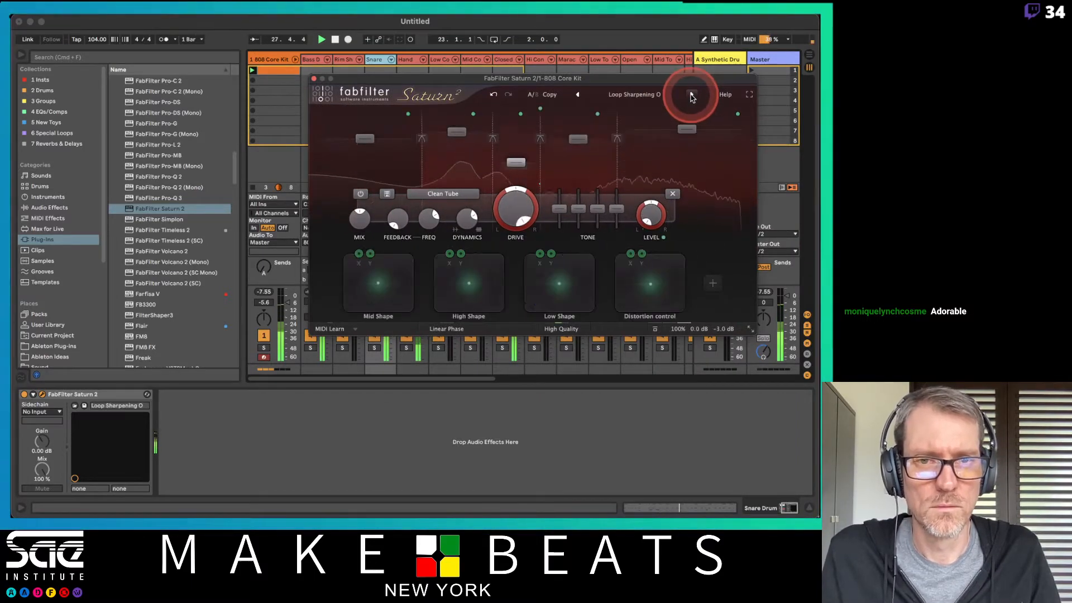
{"action": "left_click", "coordinate": [692, 95]}
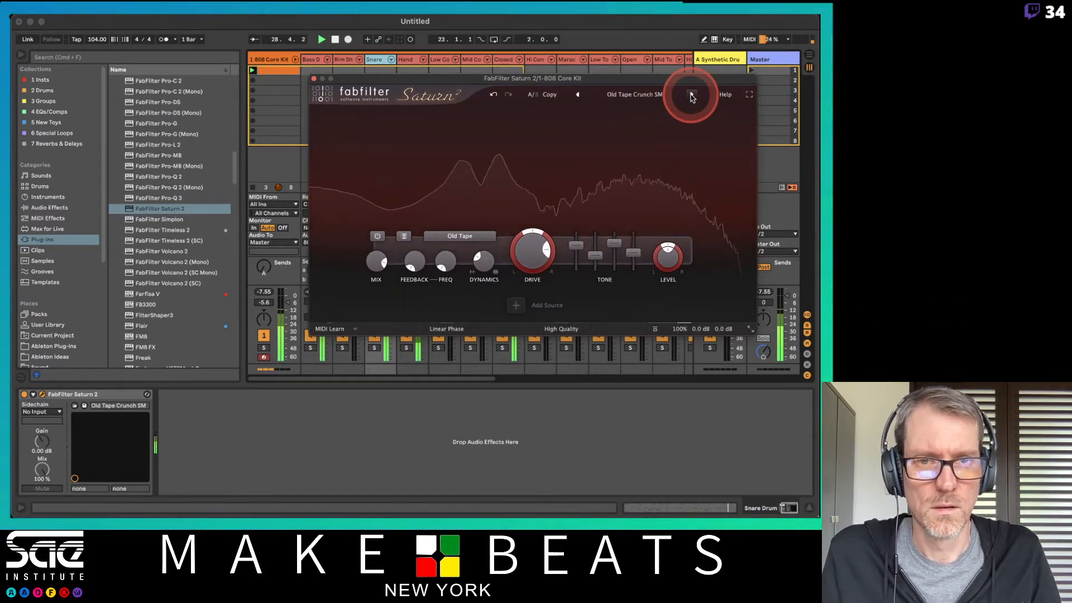
{"action": "left_click", "coordinate": [692, 95]}
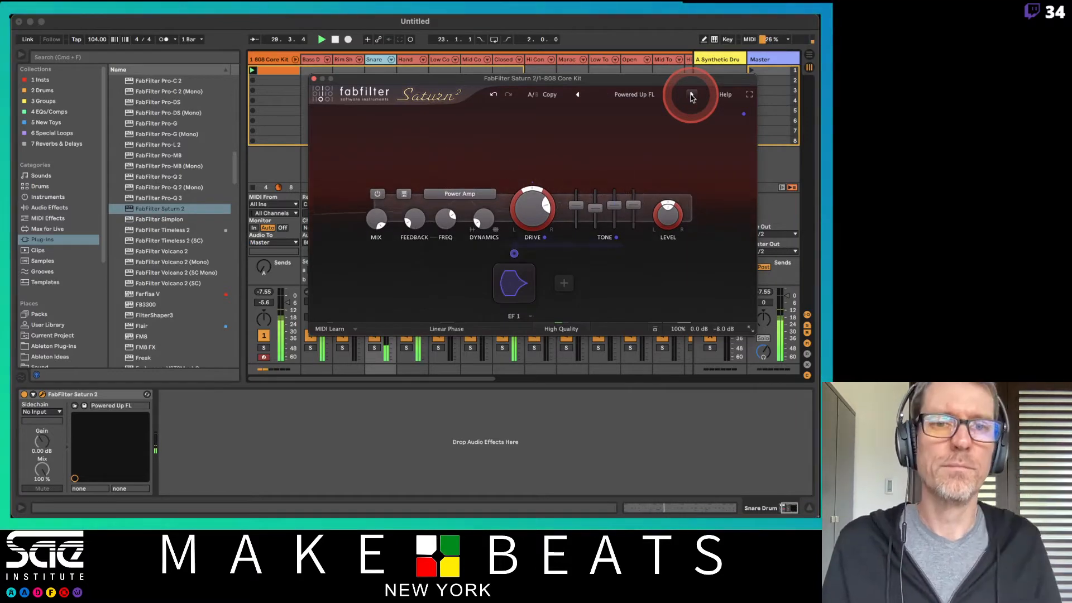
- Audition the Color presets in sequence starting from 456 Demo MdB, and settle on Phat Tape and Comp bM
{"action": "left_click", "coordinate": [658, 94]}
{"action": "mouse_move", "coordinate": [627, 111]}
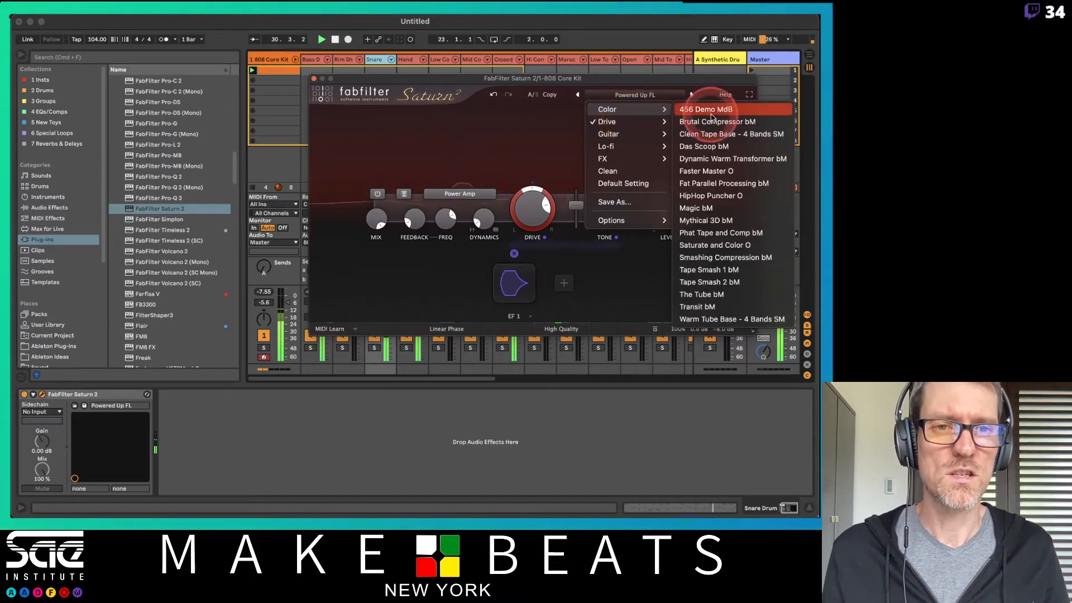
{"action": "left_click", "coordinate": [713, 114]}
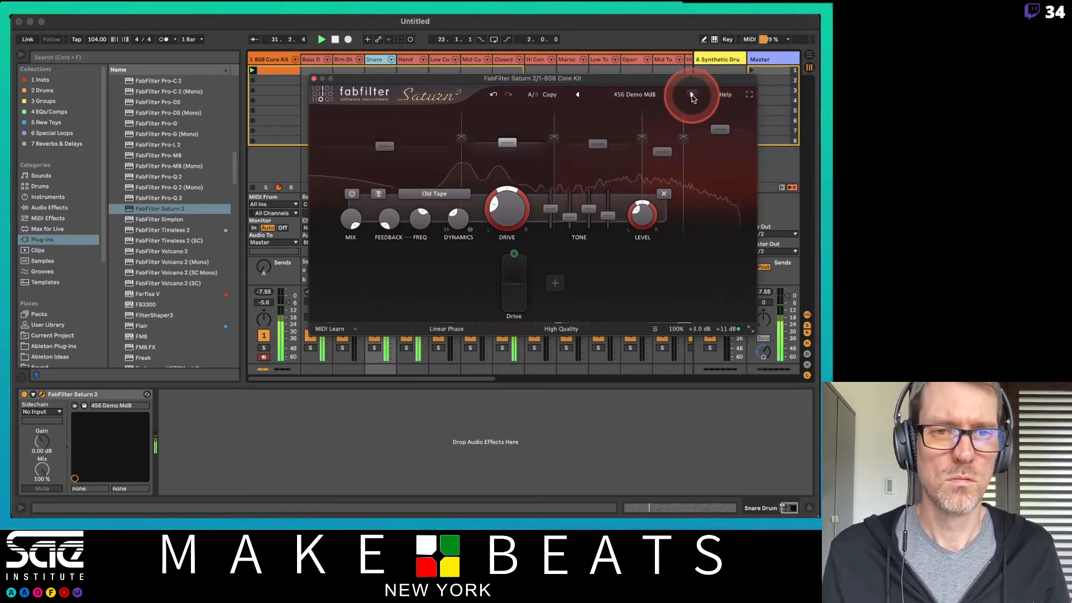
{"action": "left_click", "coordinate": [692, 95]}
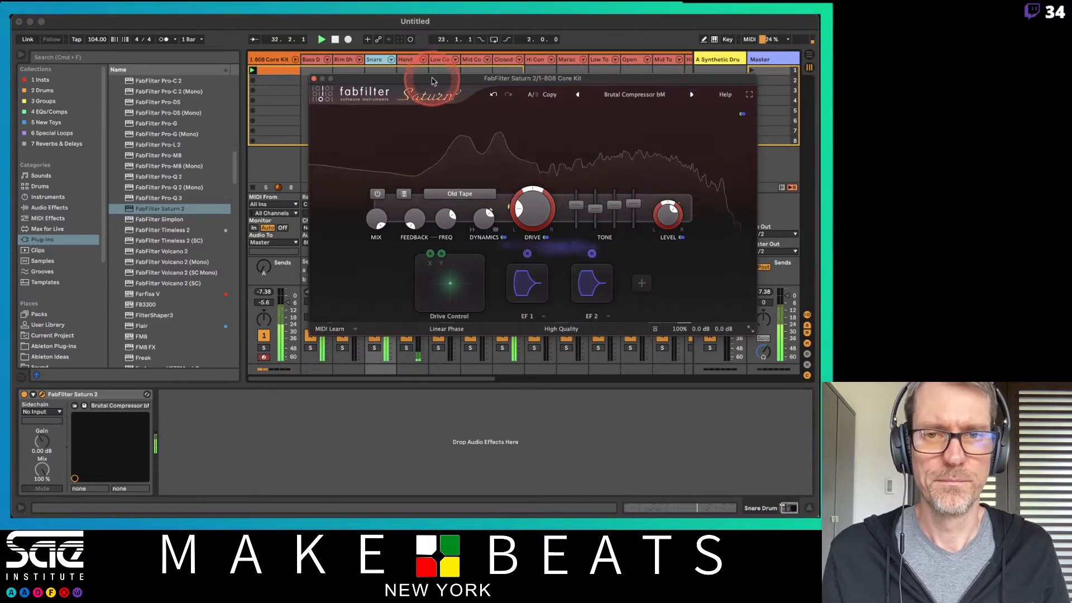
{"action": "left_click", "coordinate": [692, 95]}
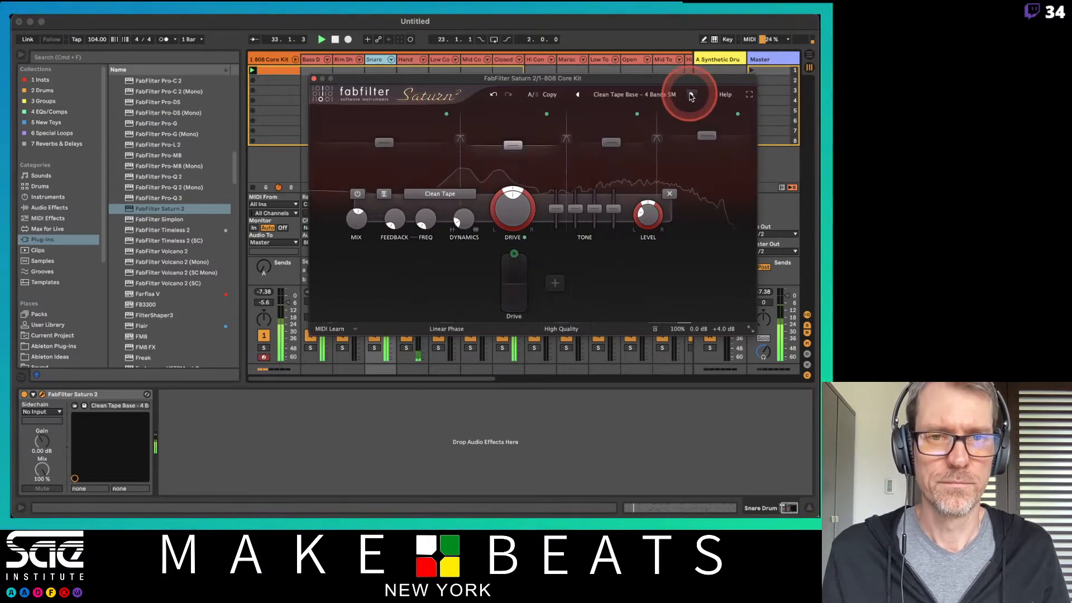
{"action": "left_click", "coordinate": [692, 96]}
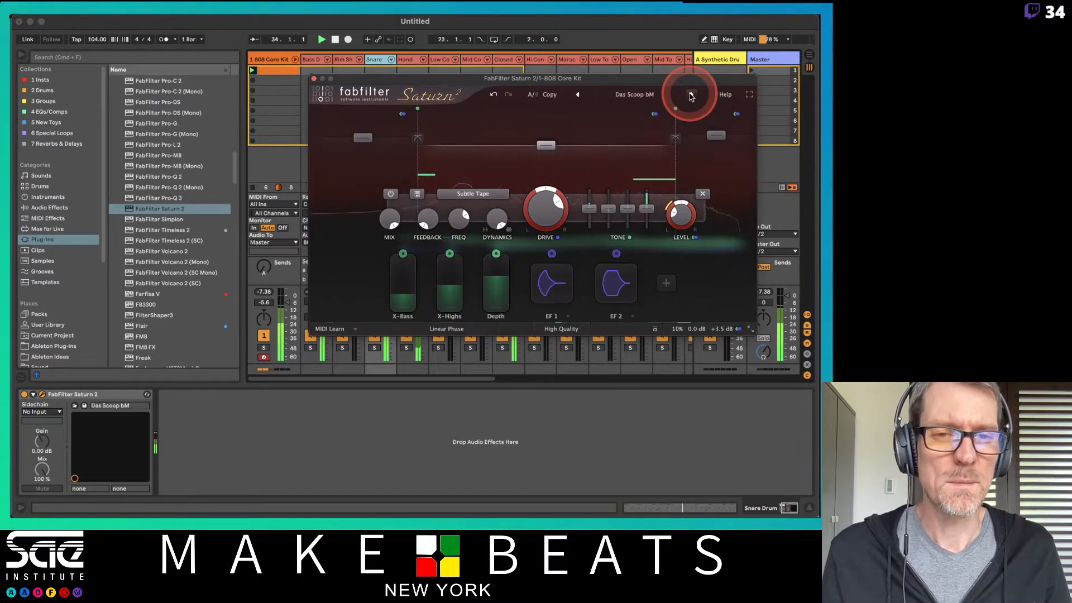
{"action": "left_click", "coordinate": [692, 96]}
{"action": "left_click", "coordinate": [692, 96]}
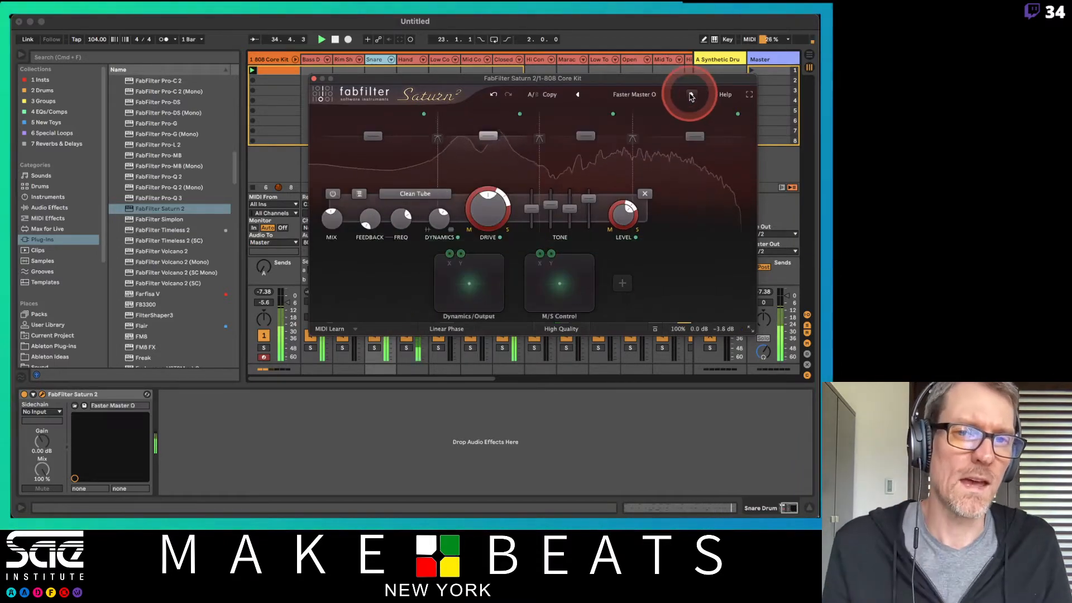
{"action": "left_click", "coordinate": [692, 96]}
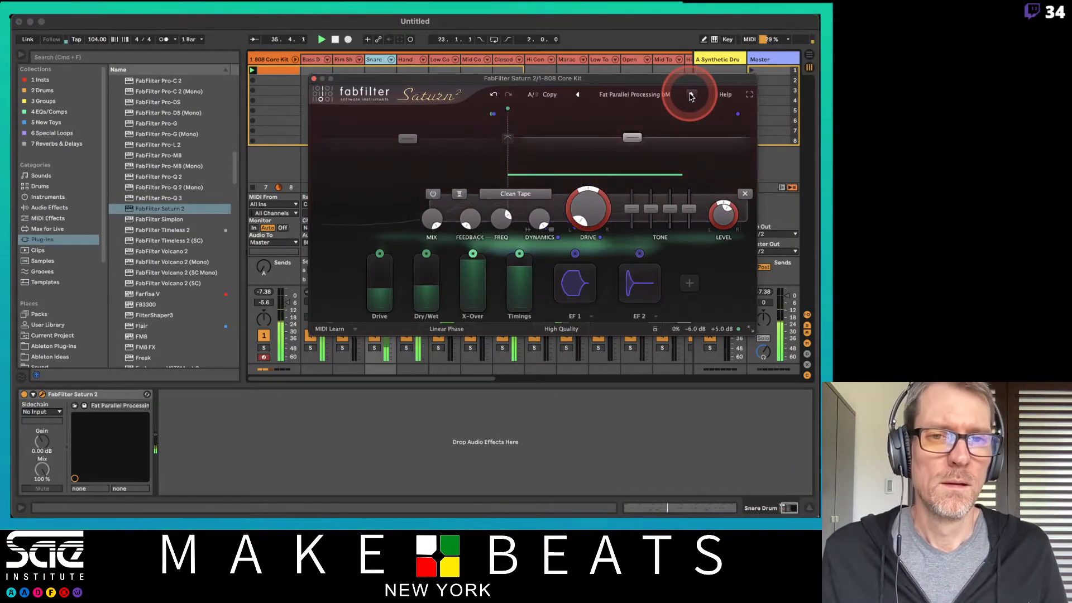
{"action": "left_click", "coordinate": [692, 95]}
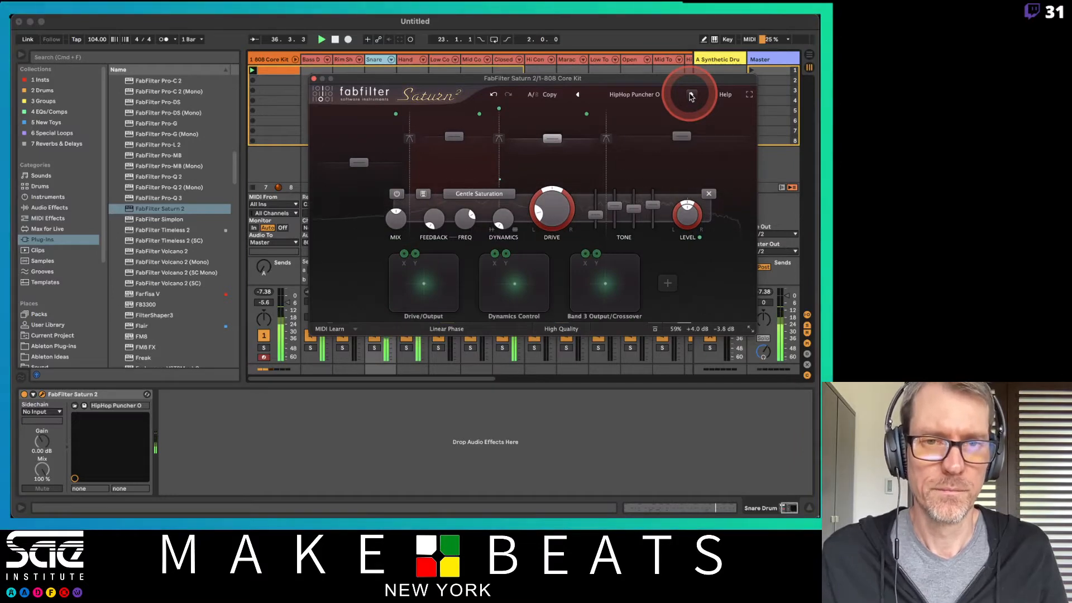
{"action": "left_click", "coordinate": [692, 95]}
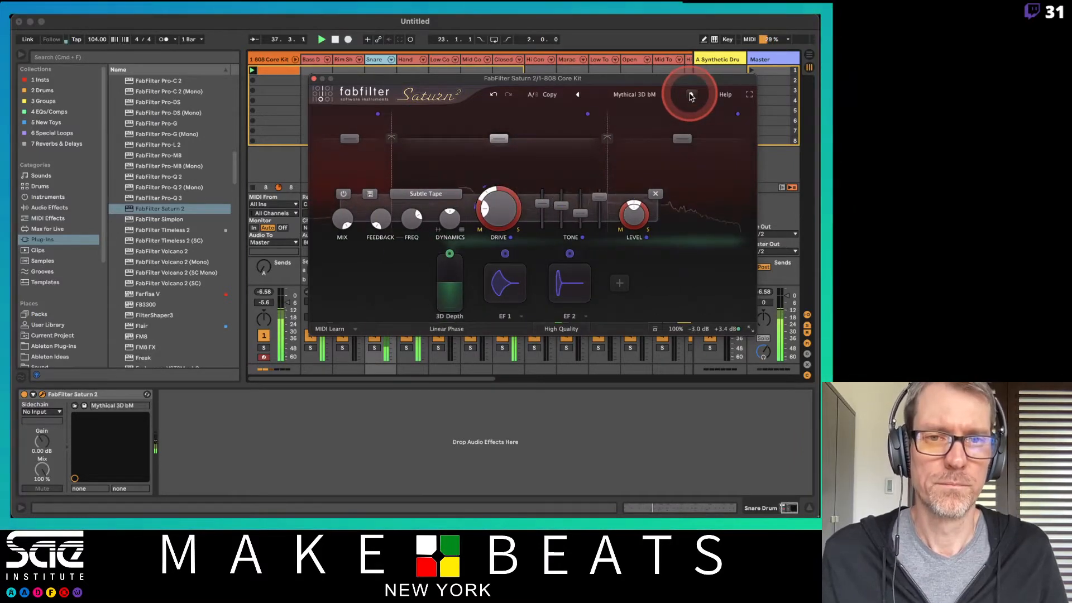
{"action": "left_click", "coordinate": [692, 96]}
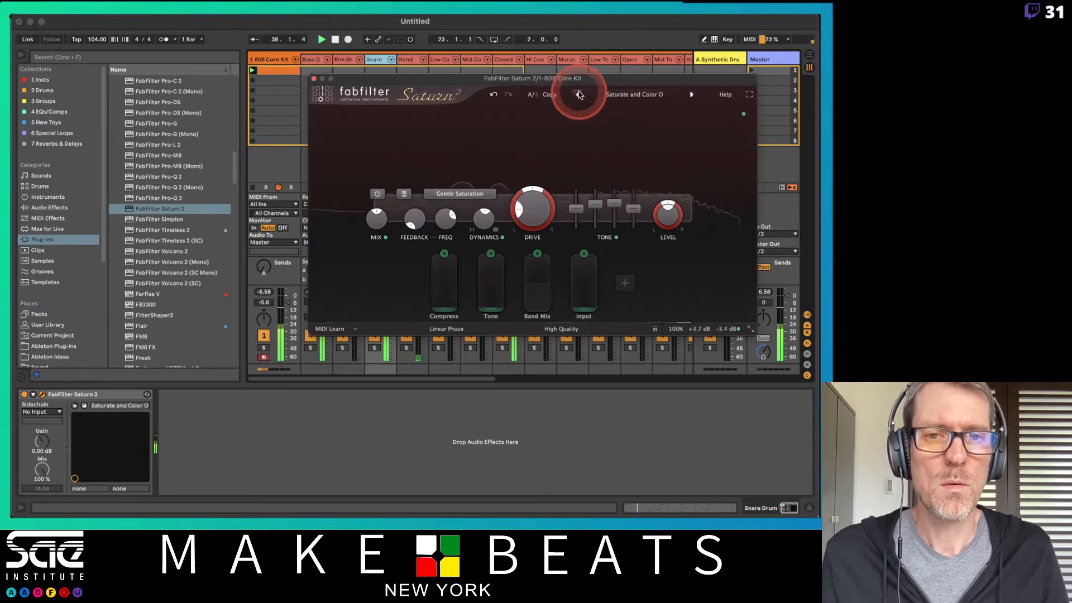
{"action": "left_click", "coordinate": [579, 95]}
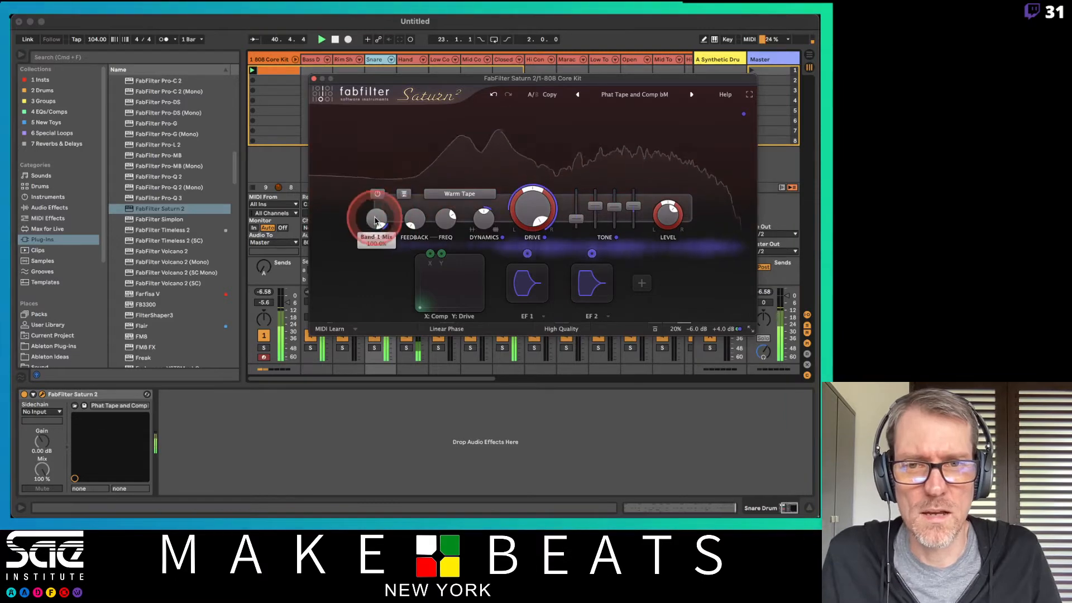
- Adjust band 1's mix and dynamics amounts by ear while the beat plays
{"action": "mouse_move", "coordinate": [377, 220]}
{"action": "left_mouse_down"}
{"action": "mouse_move", "coordinate": [384, 359]}
{"action": "mouse_move", "coordinate": [386, 221]}
{"action": "left_mouse_up"}
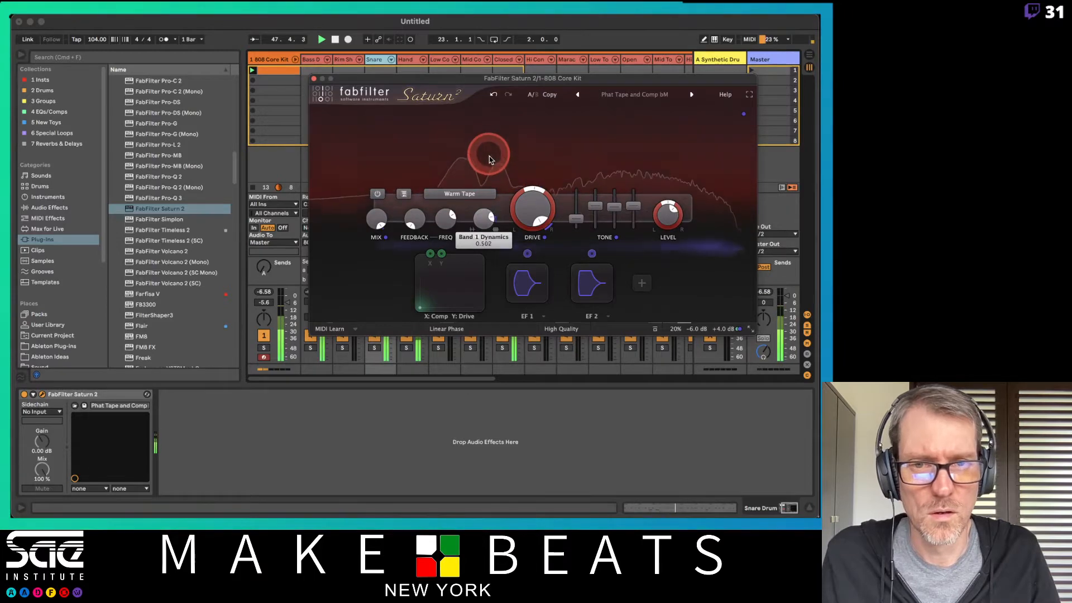
{"action": "left_click_drag", "start_coordinate": [488, 202], "coordinate": [483, 163]}
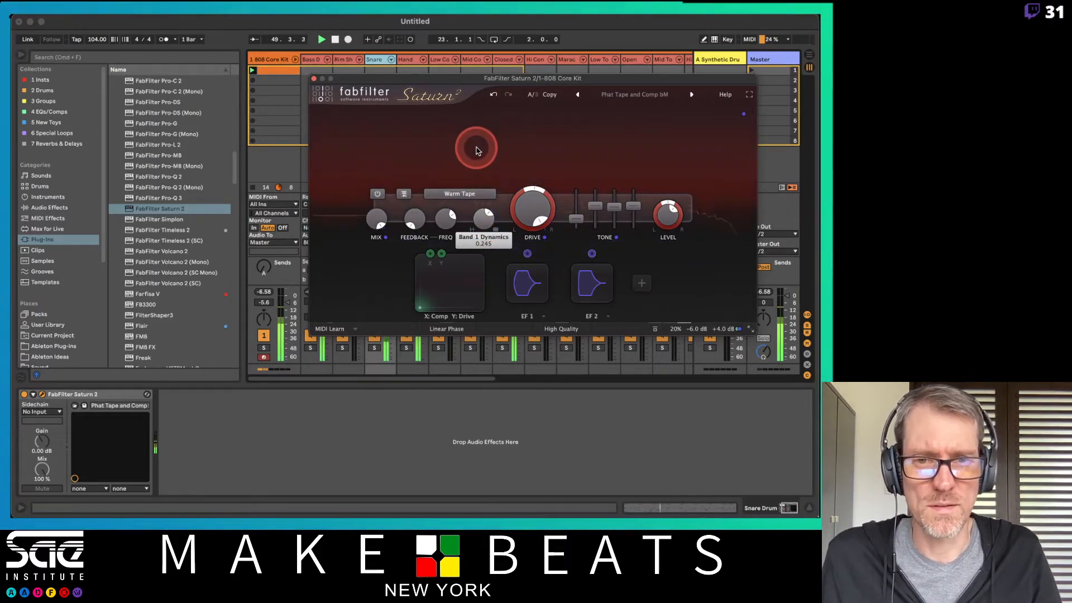
{"action": "left_click_drag", "start_coordinate": [478, 163], "coordinate": [486, 172]}
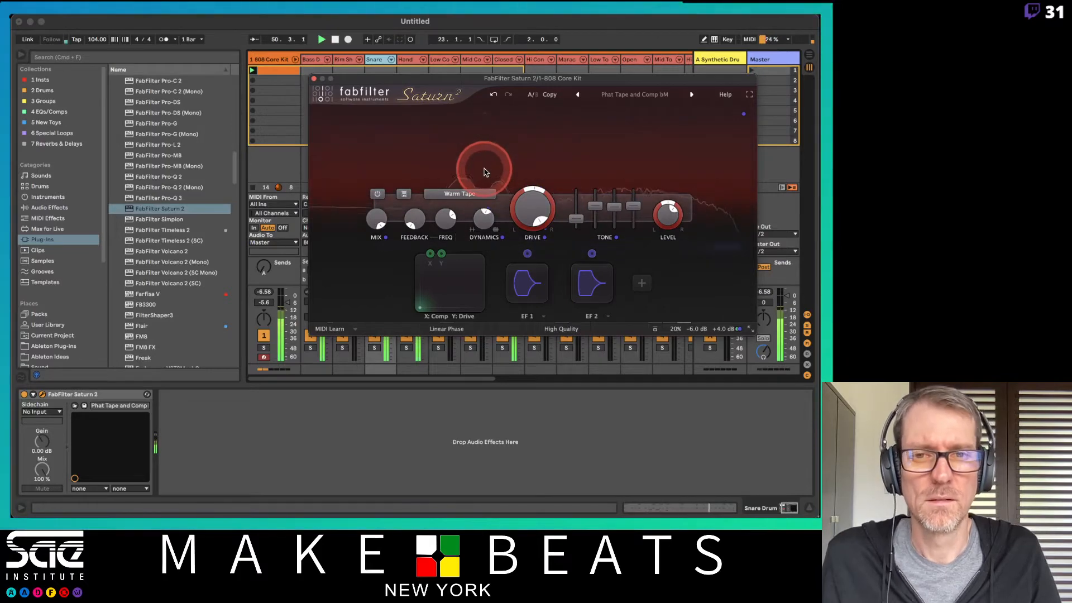
- Examine the Tube and Tape distortion styles available for band 1, keeping Warm Tape
{"action": "left_click", "coordinate": [476, 200]}
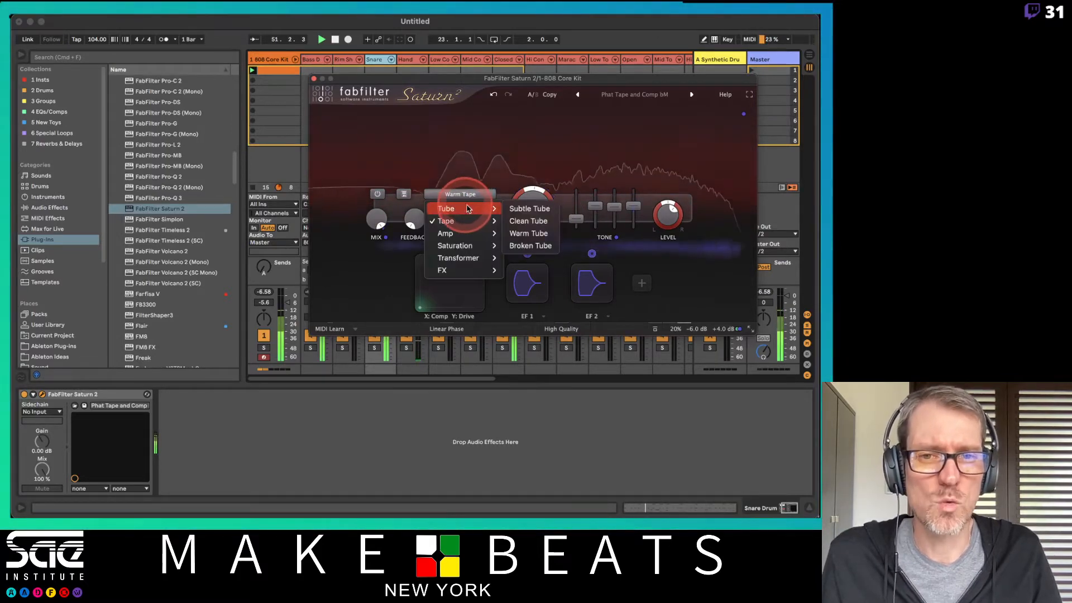
{"action": "left_click", "coordinate": [486, 221]}
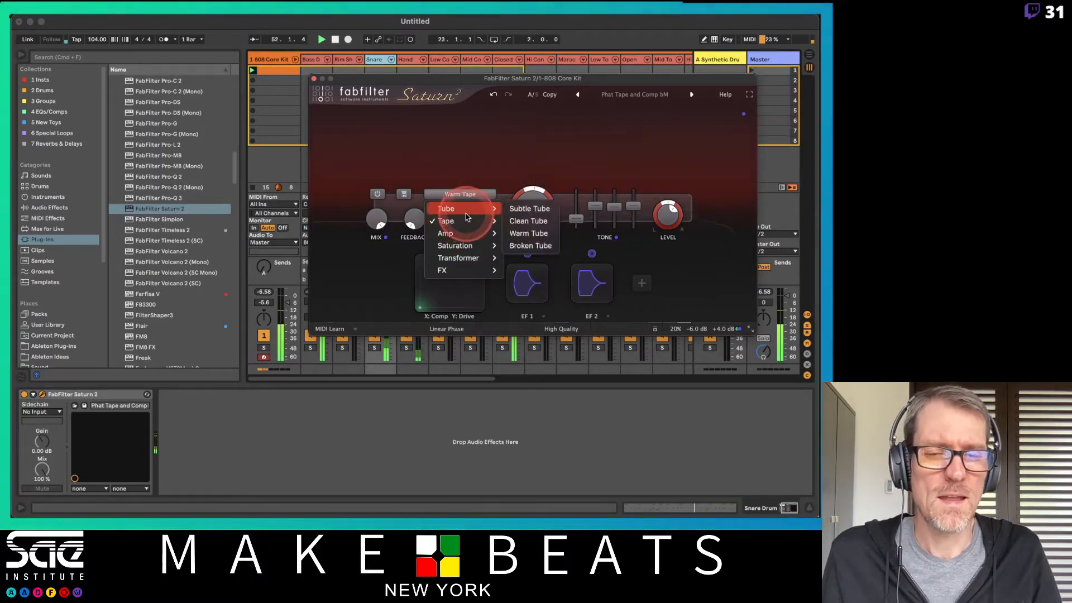
{"action": "left_click", "coordinate": [466, 214]}
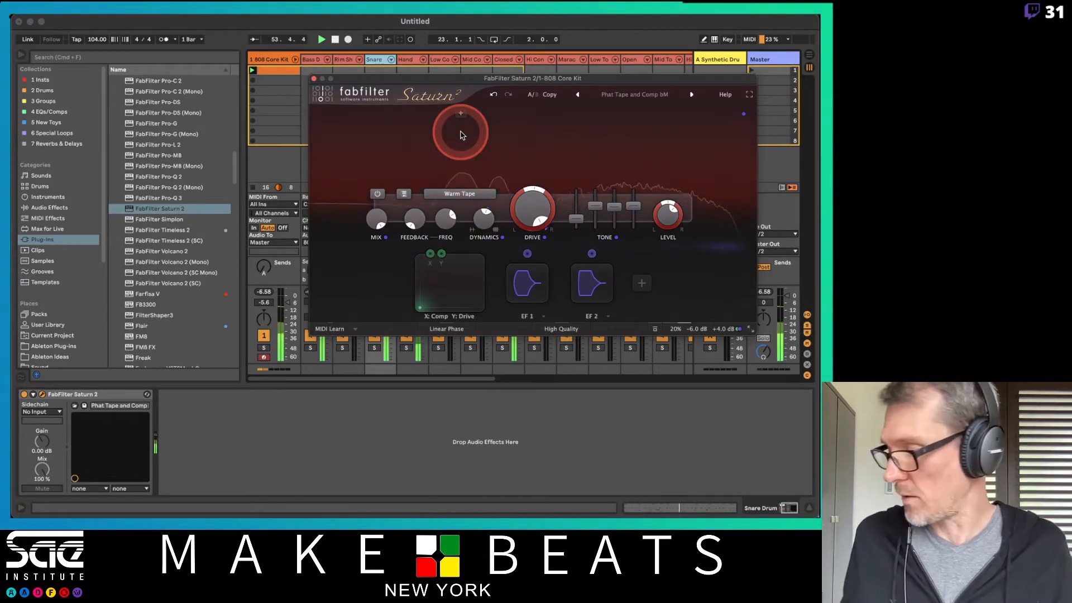
{"action": "left_click", "coordinate": [461, 194]}
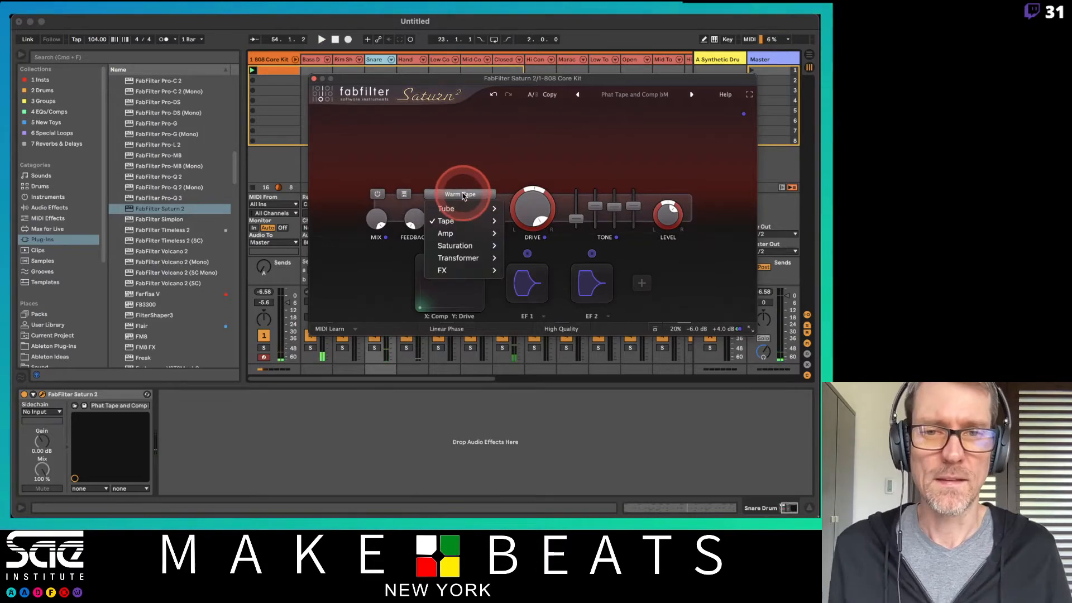
{"action": "mouse_move", "coordinate": [486, 221]}
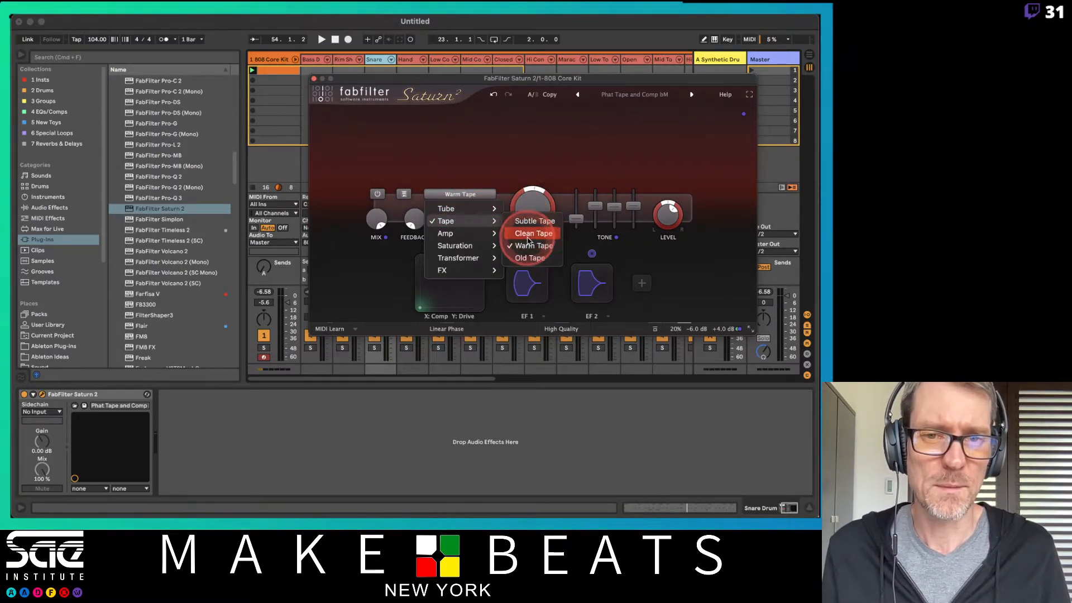
{"action": "left_click", "coordinate": [610, 77]}
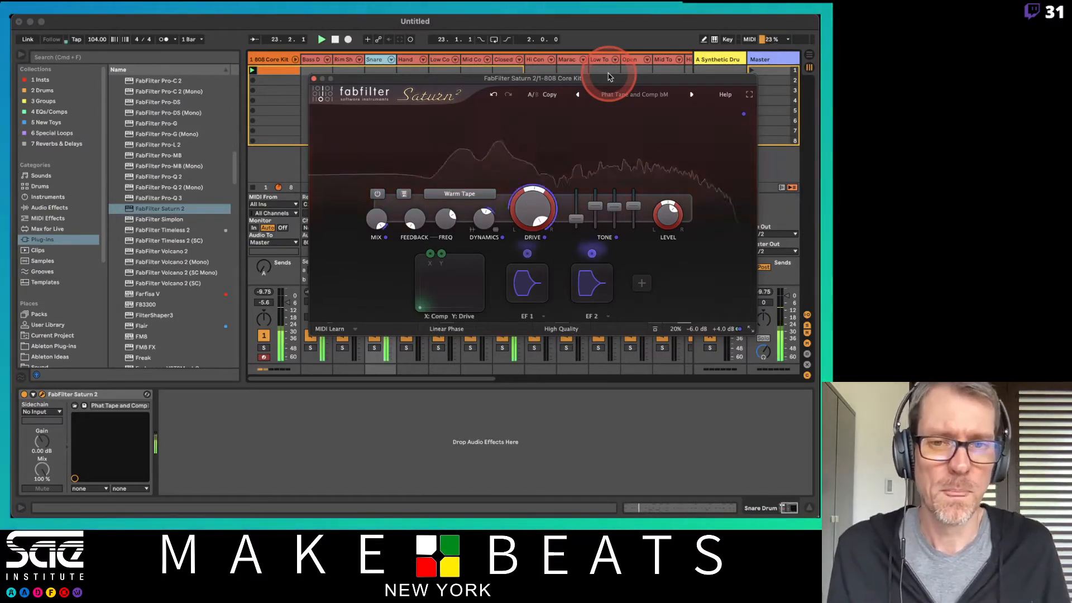
- Insert a Utility effect ahead of Saturn 2 on the snare chain with its gain set to 11.1 dB
{"action": "left_click", "coordinate": [313, 223]}
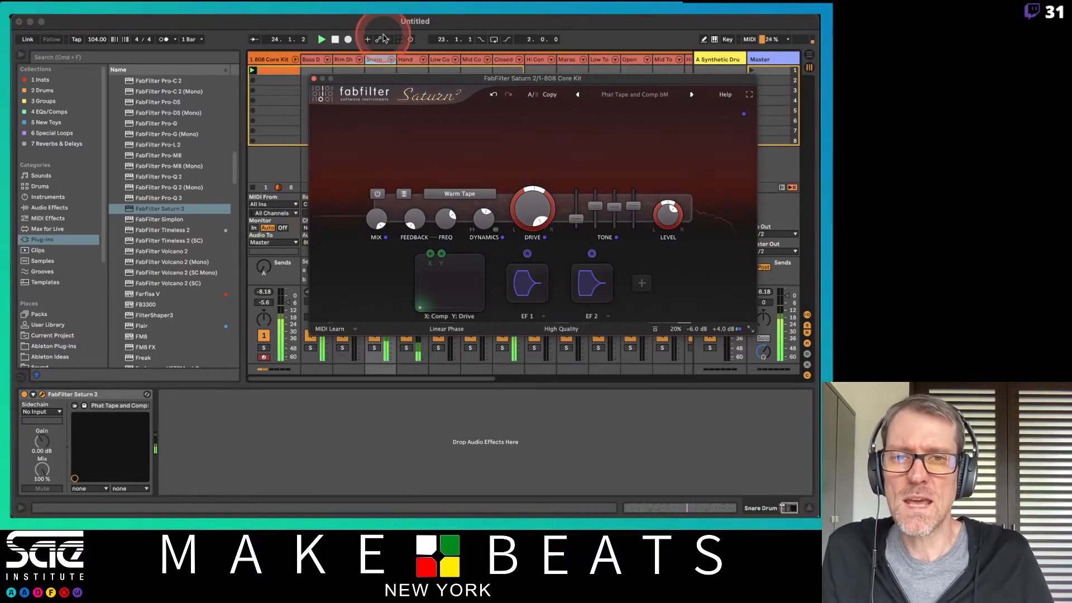
{"action": "left_click_drag", "start_coordinate": [406, 84], "coordinate": [505, 99]}
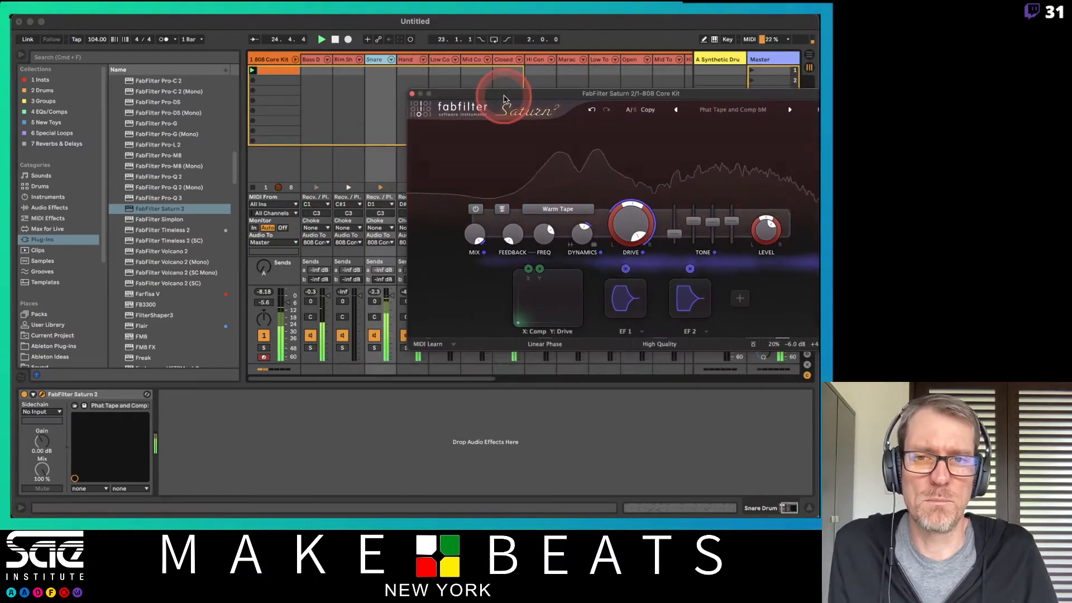
{"action": "left_click", "coordinate": [72, 143]}
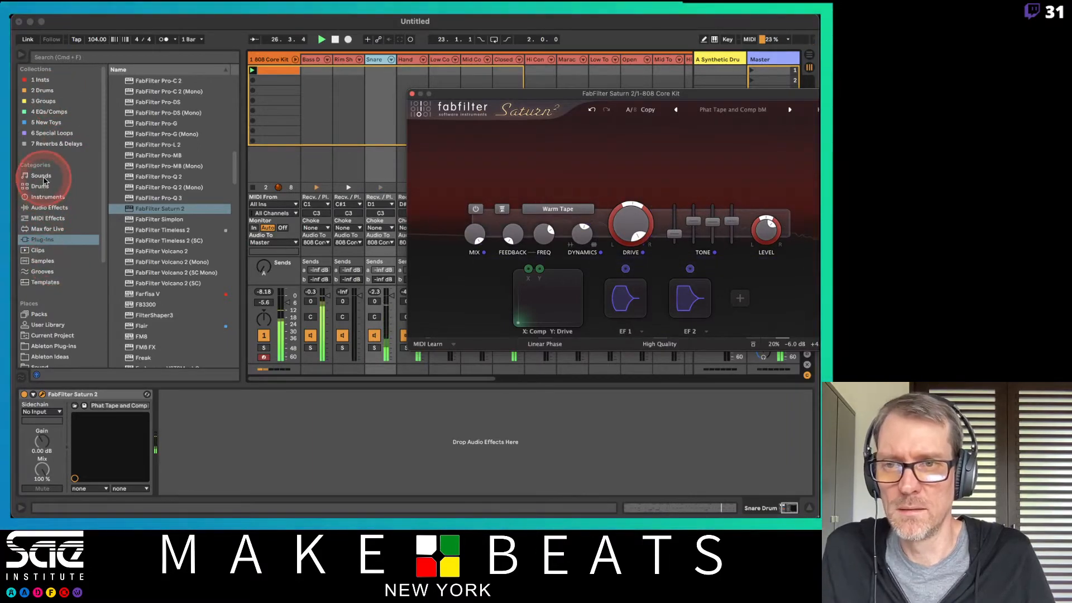
{"action": "left_click", "coordinate": [46, 196]}
{"action": "left_click", "coordinate": [46, 207]}
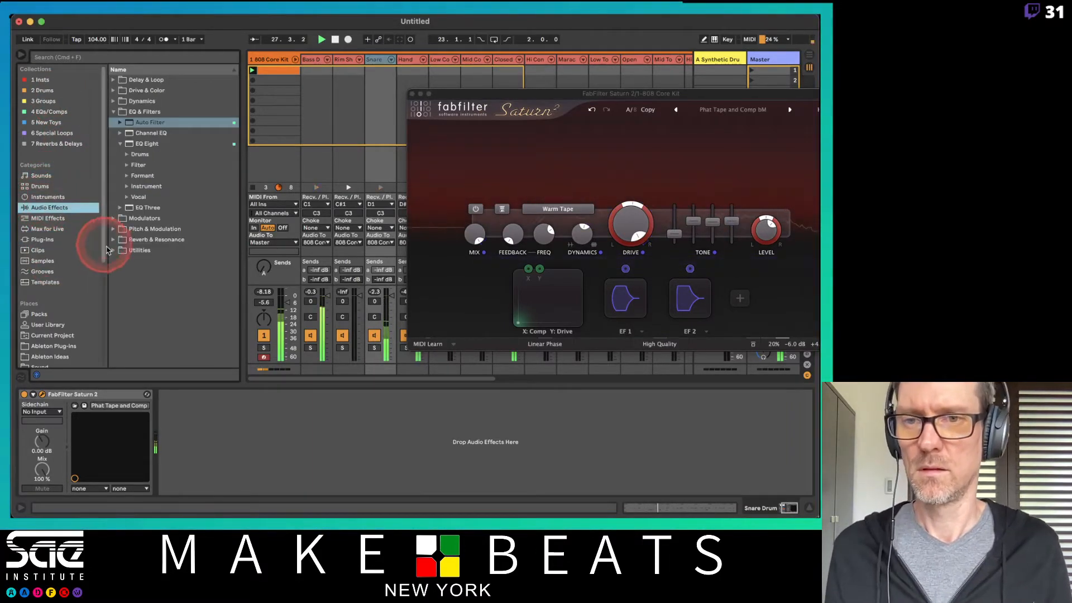
{"action": "left_click_drag", "start_coordinate": [128, 208], "coordinate": [159, 432]}
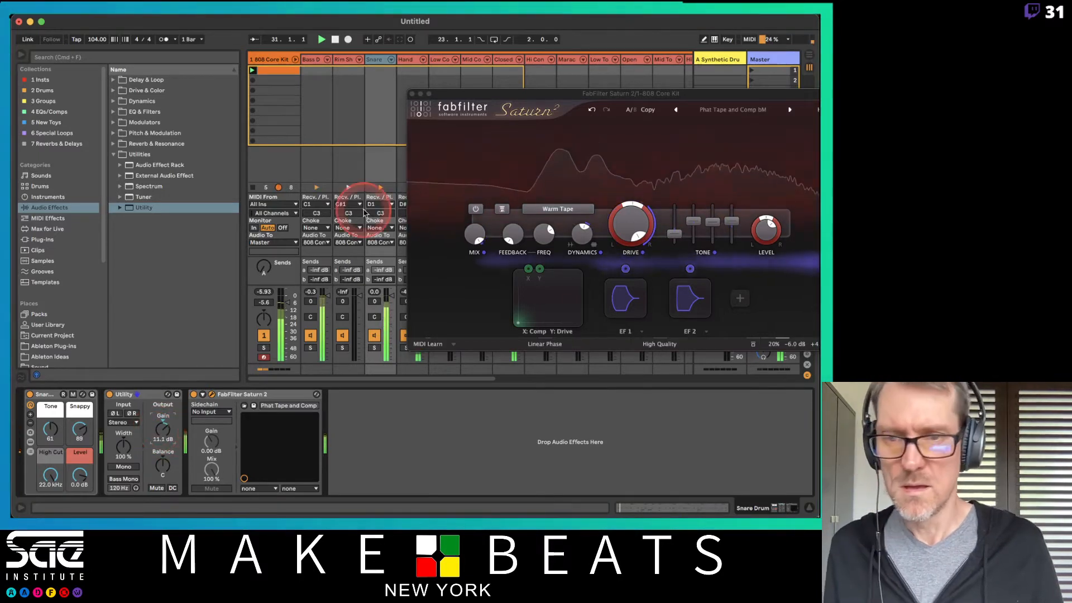
{"action": "left_click_drag", "start_coordinate": [525, 97], "coordinate": [329, 112]}
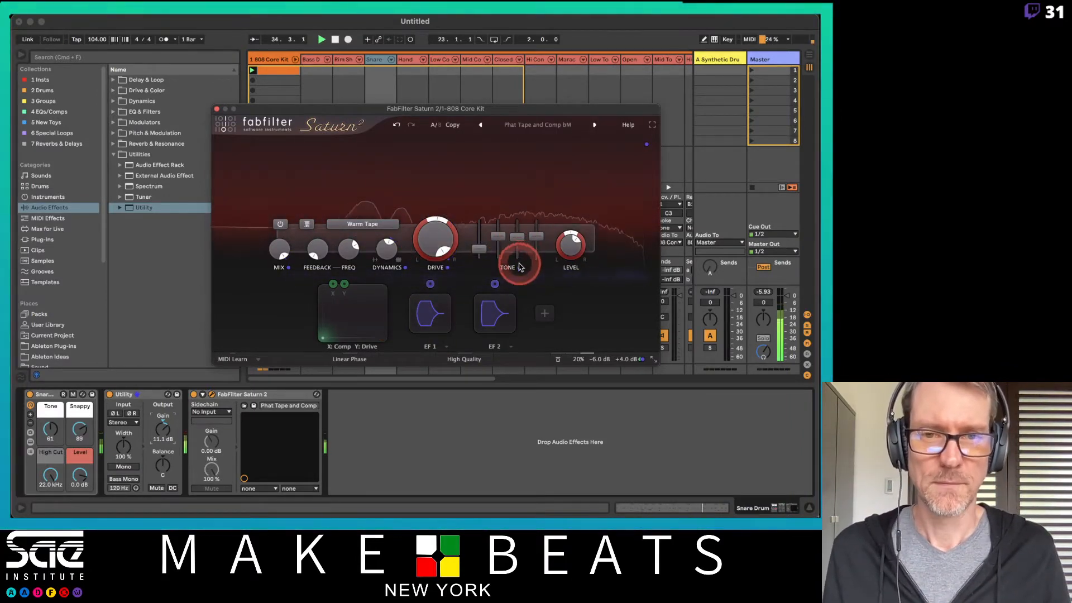
- Lower band 1's presence to -8.31 dB in the snare's Saturn 2 and close the plug-in window
{"action": "mouse_move", "coordinate": [518, 239]}
{"action": "left_mouse_down"}
{"action": "mouse_move", "coordinate": [517, 252]}
{"action": "mouse_move", "coordinate": [535, 248]}
{"action": "mouse_move", "coordinate": [517, 241]}
{"action": "mouse_move", "coordinate": [532, 254]}
{"action": "left_mouse_up"}
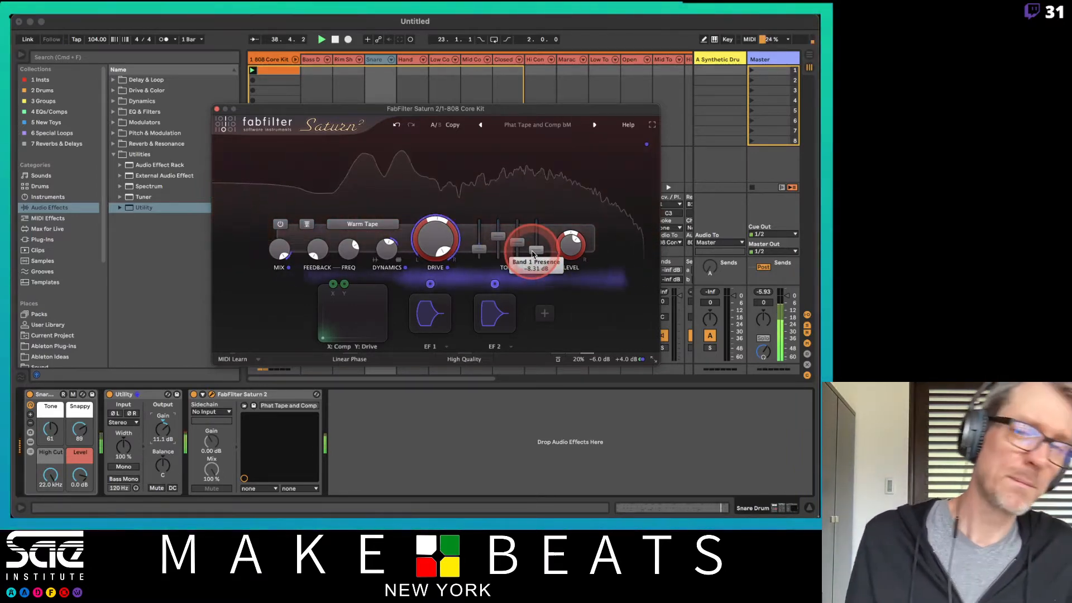
{"action": "left_click", "coordinate": [216, 109]}
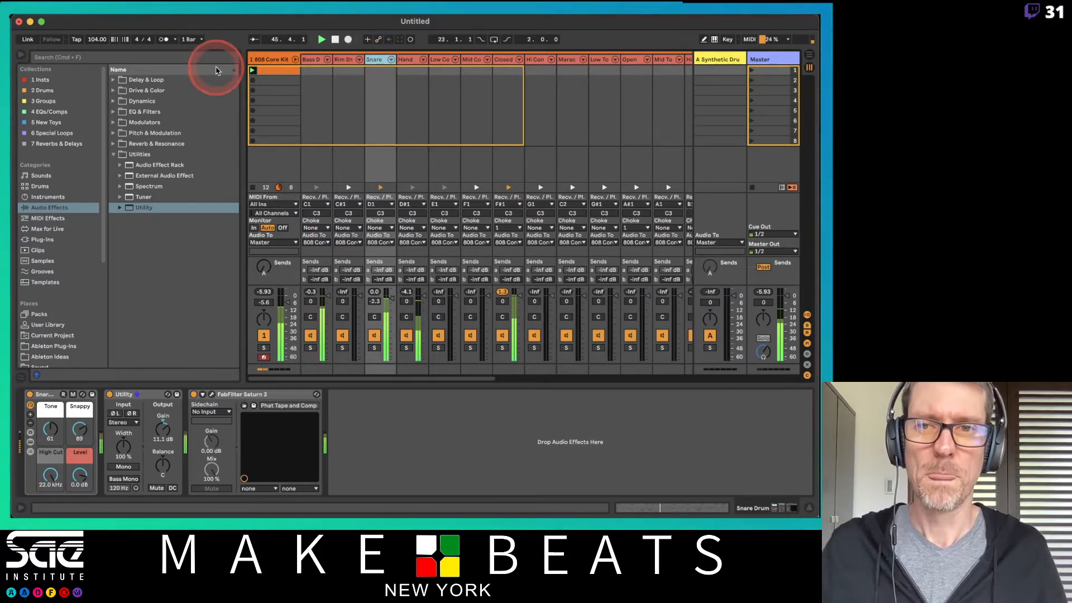
- Fold the 808 Core Kit's chains in the mixer and check the device chains of the drum and 808 Sub tracks
{"action": "left_click", "coordinate": [295, 59]}
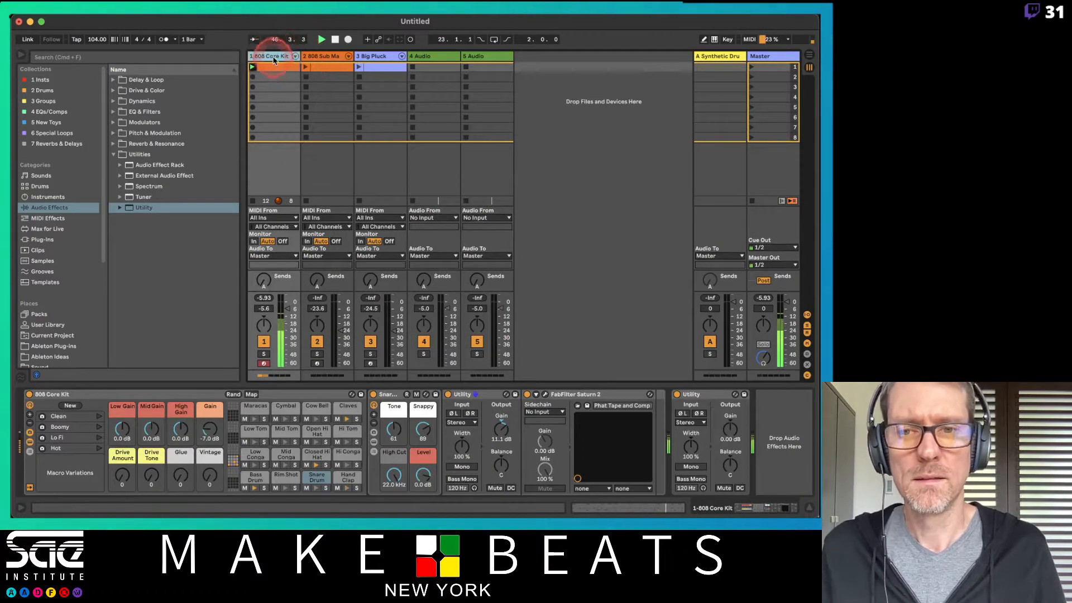
{"action": "left_click", "coordinate": [466, 406]}
{"action": "left_click", "coordinate": [477, 455]}
{"action": "left_click", "coordinate": [547, 454]}
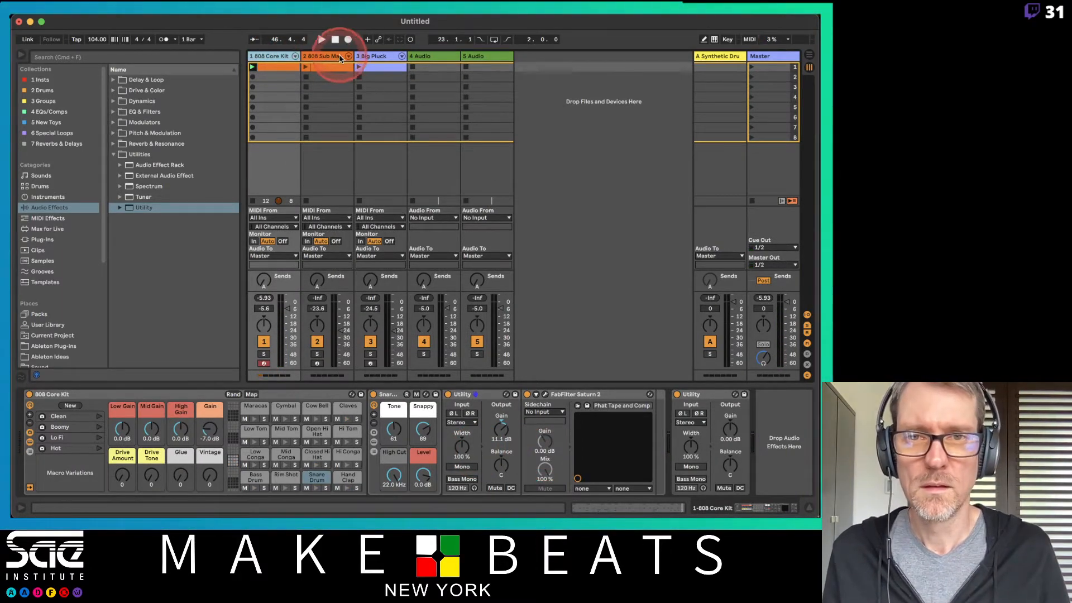
{"action": "left_click", "coordinate": [323, 57]}
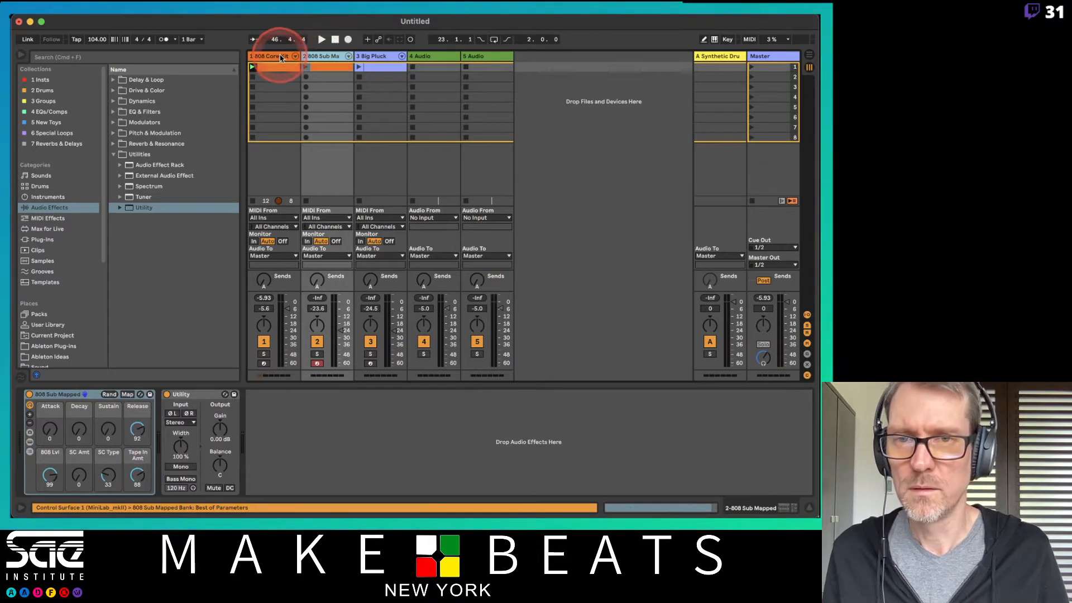
{"action": "left_click", "coordinate": [275, 56]}
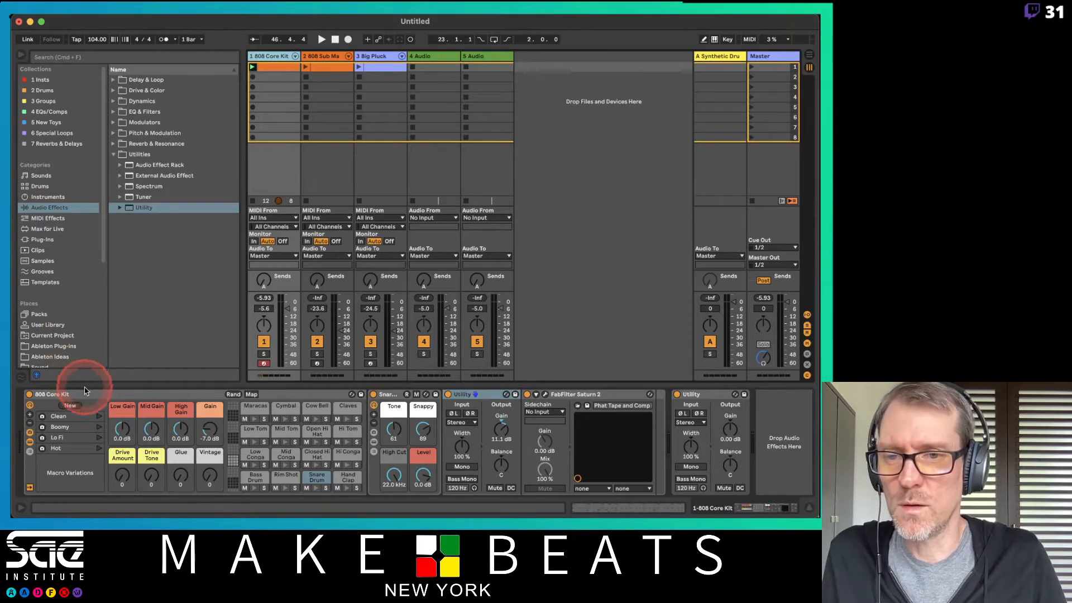
- Insert FabFilter Pro-MB on the 808 Core Kit track after the drum rack
{"action": "left_click", "coordinate": [87, 395]}
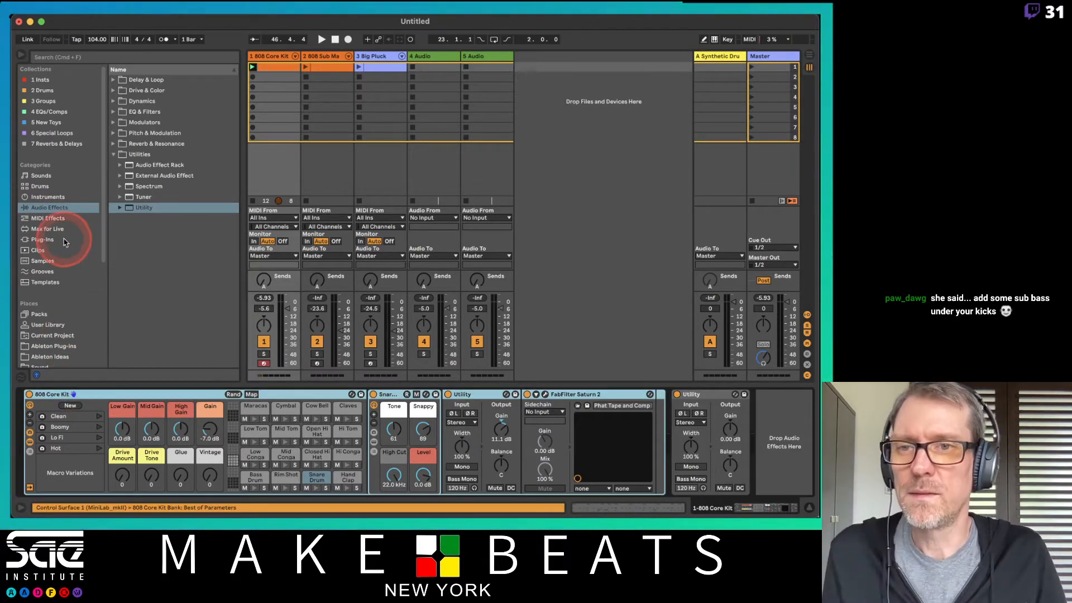
{"action": "left_click", "coordinate": [44, 230]}
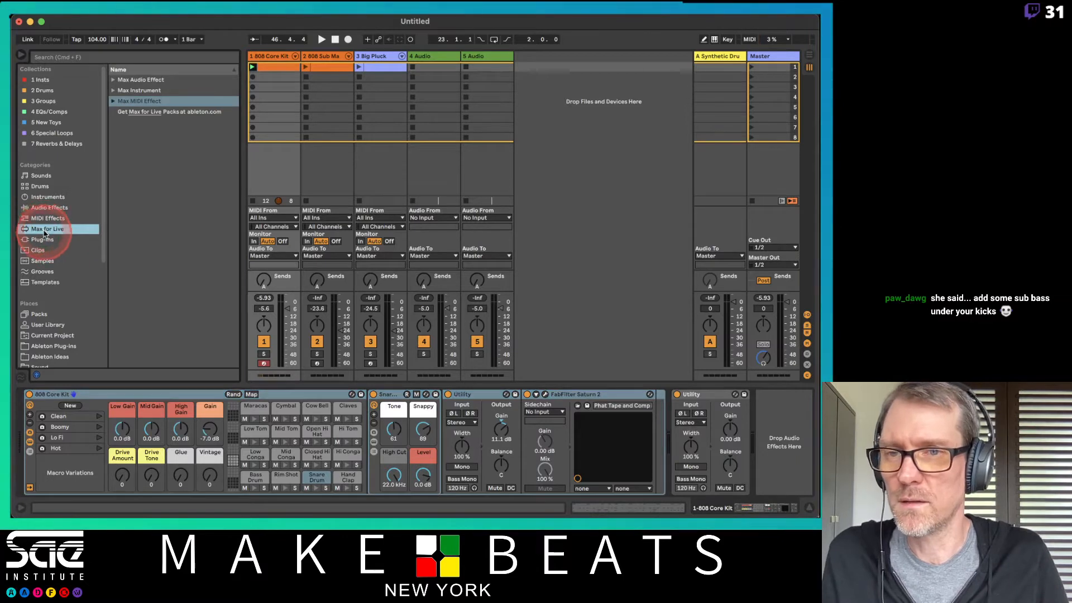
{"action": "left_click", "coordinate": [44, 240]}
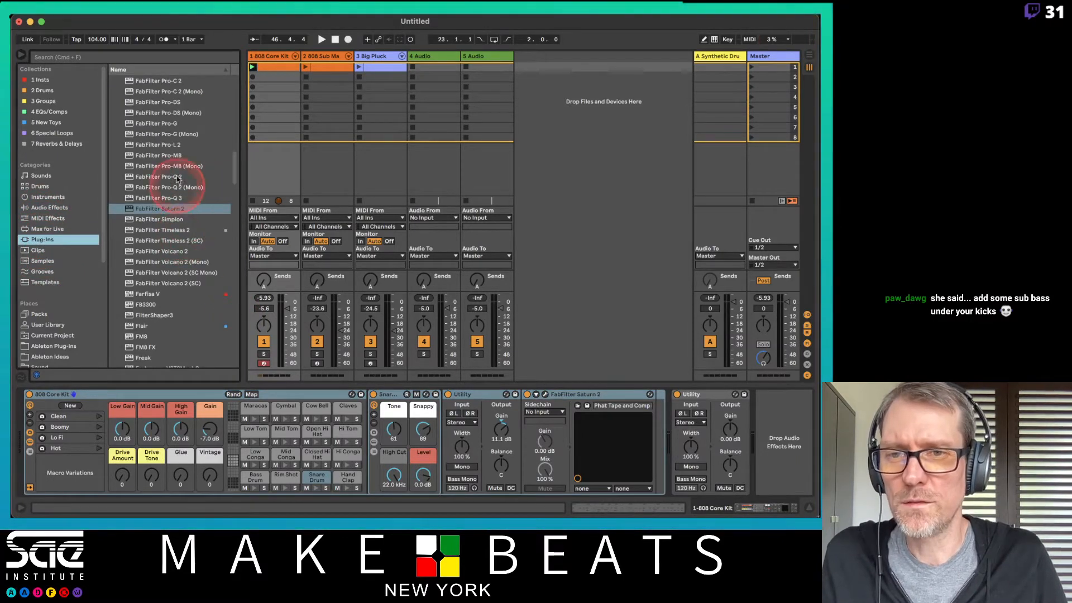
{"action": "left_click_drag", "start_coordinate": [162, 159], "coordinate": [693, 425]}
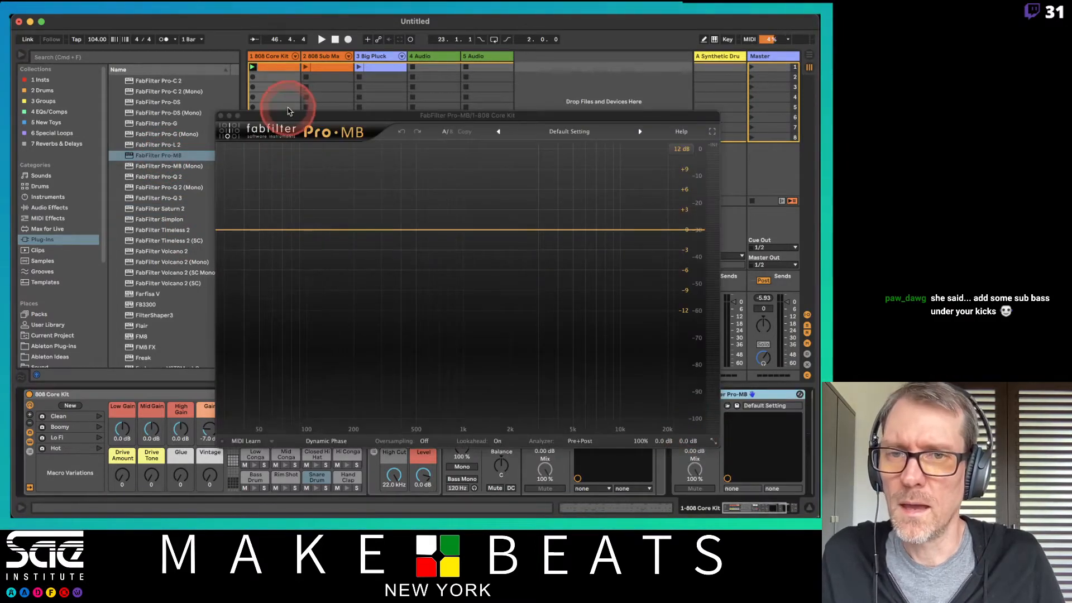
- Add FabFilter Saturn 2 after Pro-MB on the 808 Core Kit track and arrange both plug-in windows so each is accessible
{"action": "left_click_drag", "start_coordinate": [283, 114], "coordinate": [316, 39]}
{"action": "left_click", "coordinate": [248, 135]}
{"action": "left_click_drag", "start_coordinate": [162, 209], "coordinate": [662, 434]}
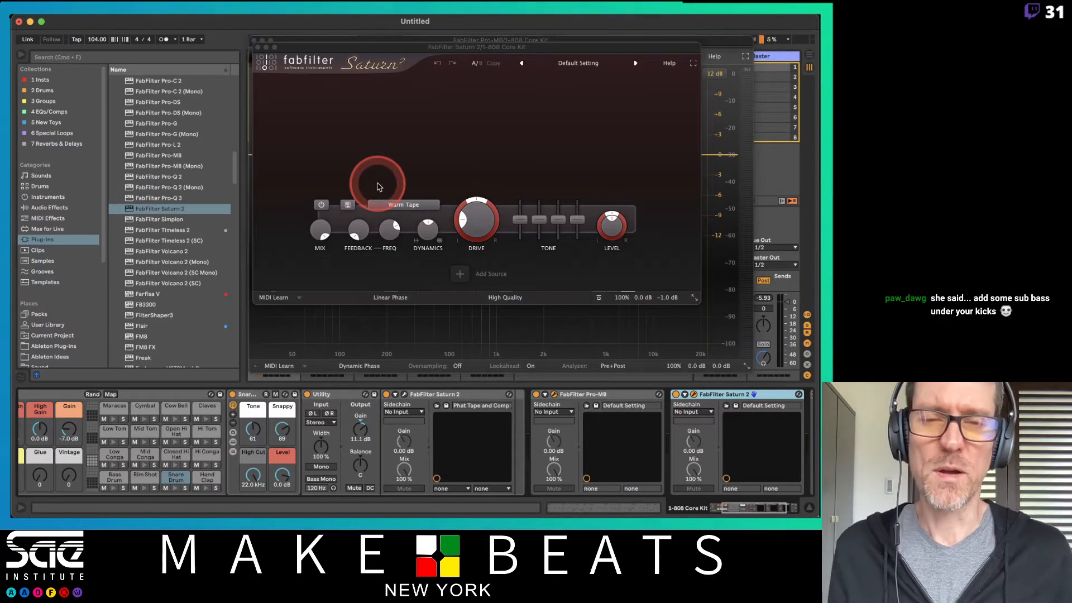
{"action": "left_click_drag", "start_coordinate": [344, 49], "coordinate": [435, 141]}
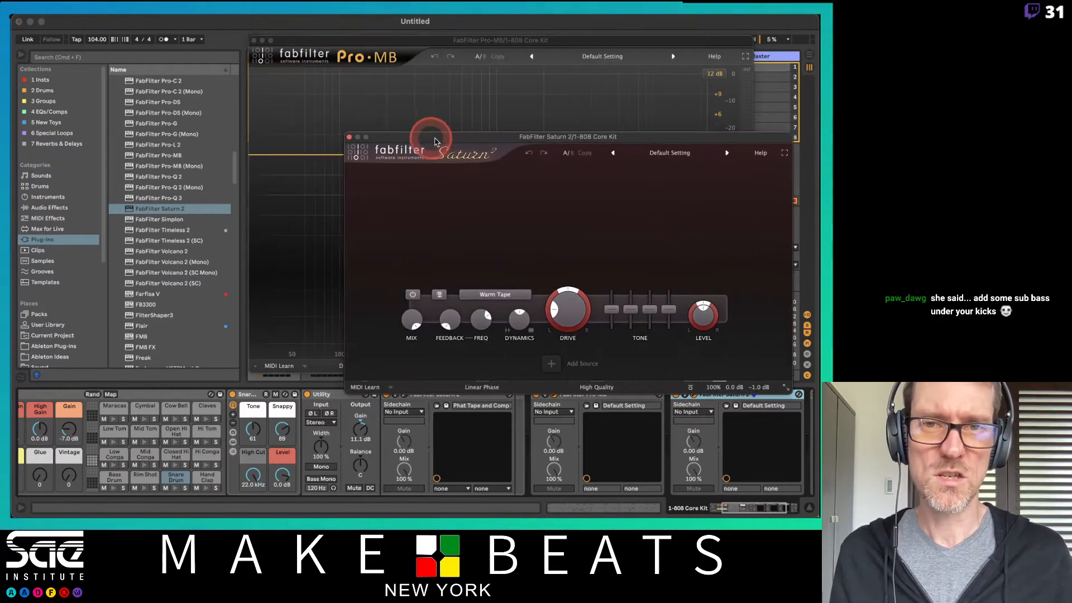
{"action": "left_click_drag", "start_coordinate": [418, 44], "coordinate": [257, 60]}
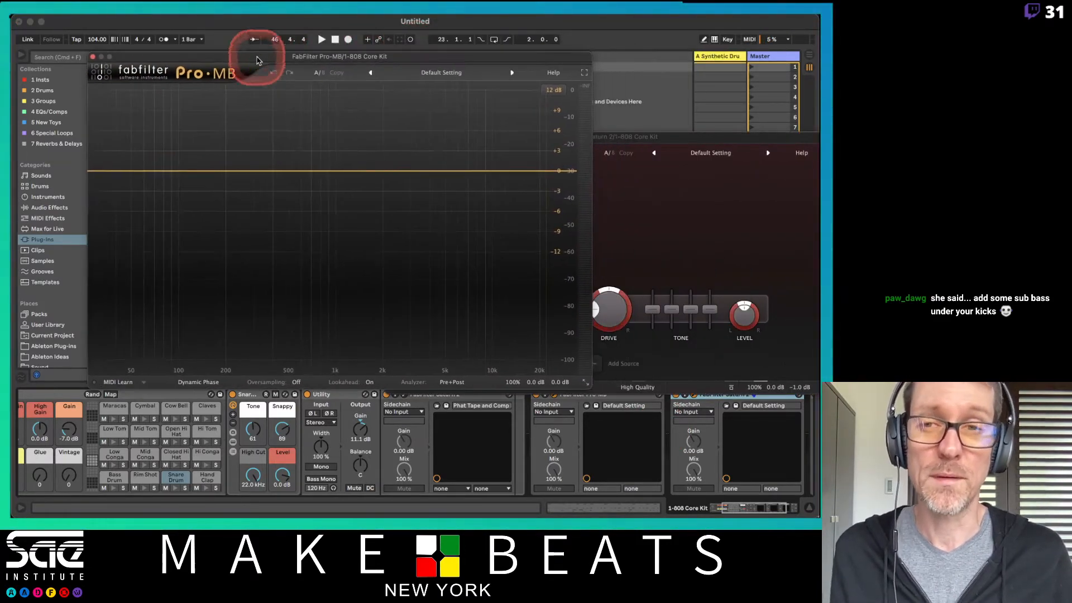
- Start playback and load the Cut Through 01 bM preset in Pro-MB
{"action": "key", "text": "space"}
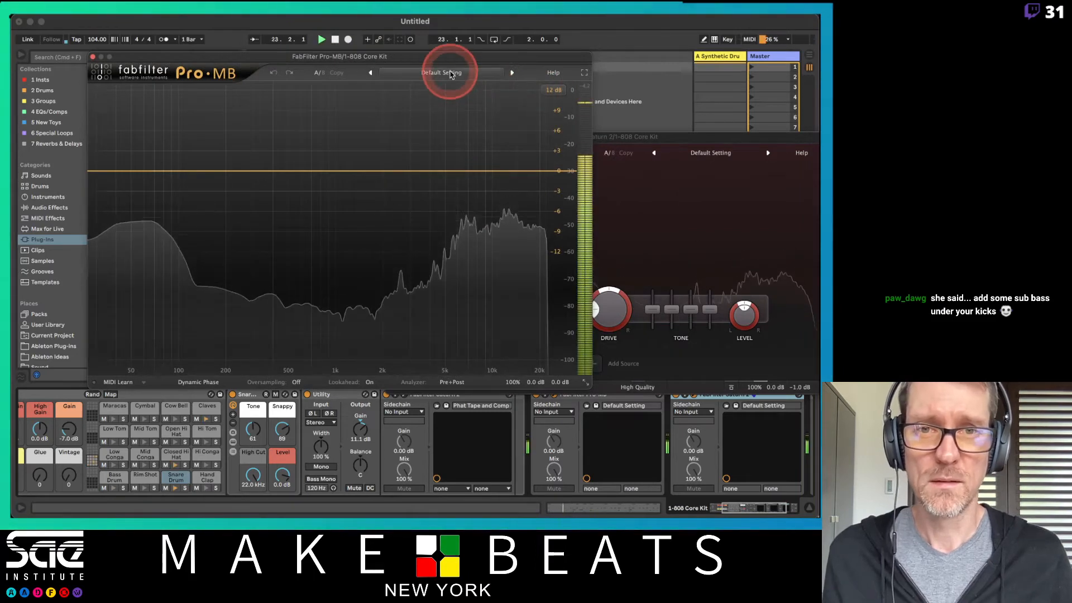
{"action": "left_click", "coordinate": [451, 74]}
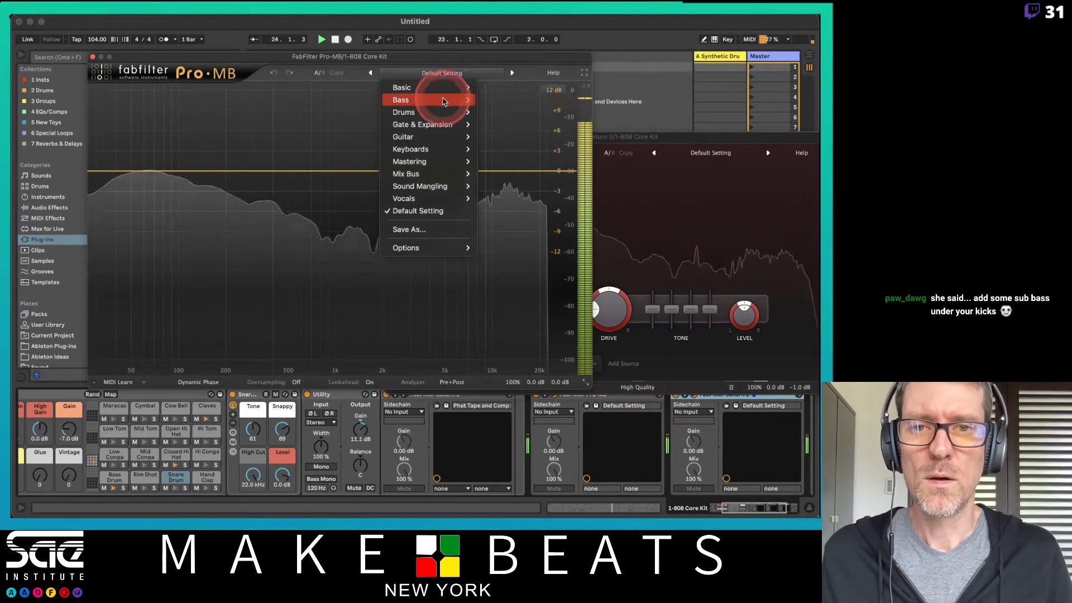
{"action": "left_click", "coordinate": [533, 113]}
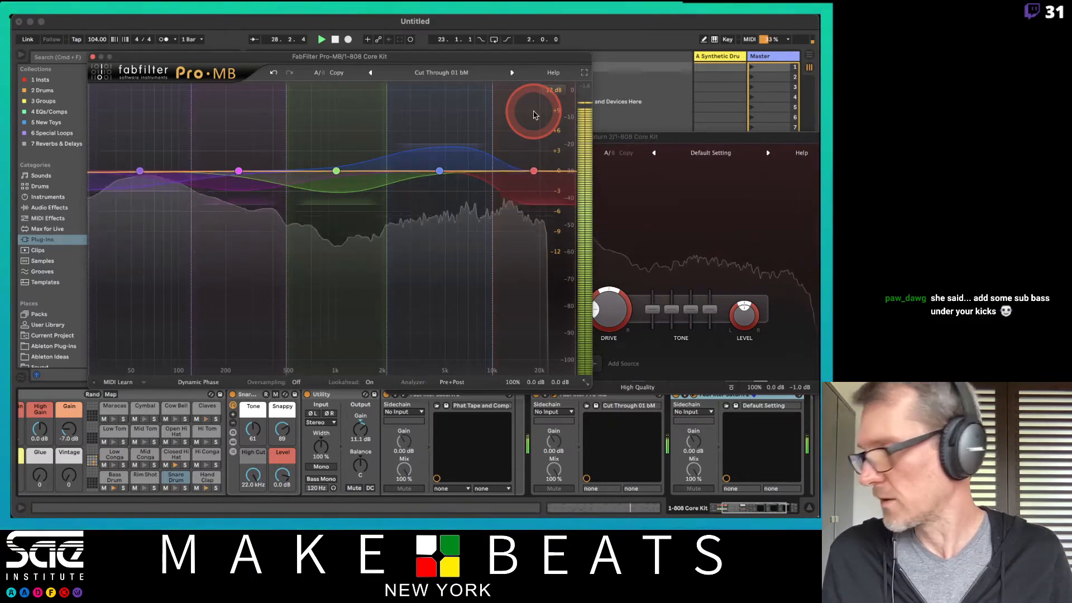
- Audition the Pro-MB presets following Cut Through 01 bM, including Low Oomph, Punch It and Reveal The Room, and return to Cut Through 01 bM
{"action": "left_click", "coordinate": [512, 73]}
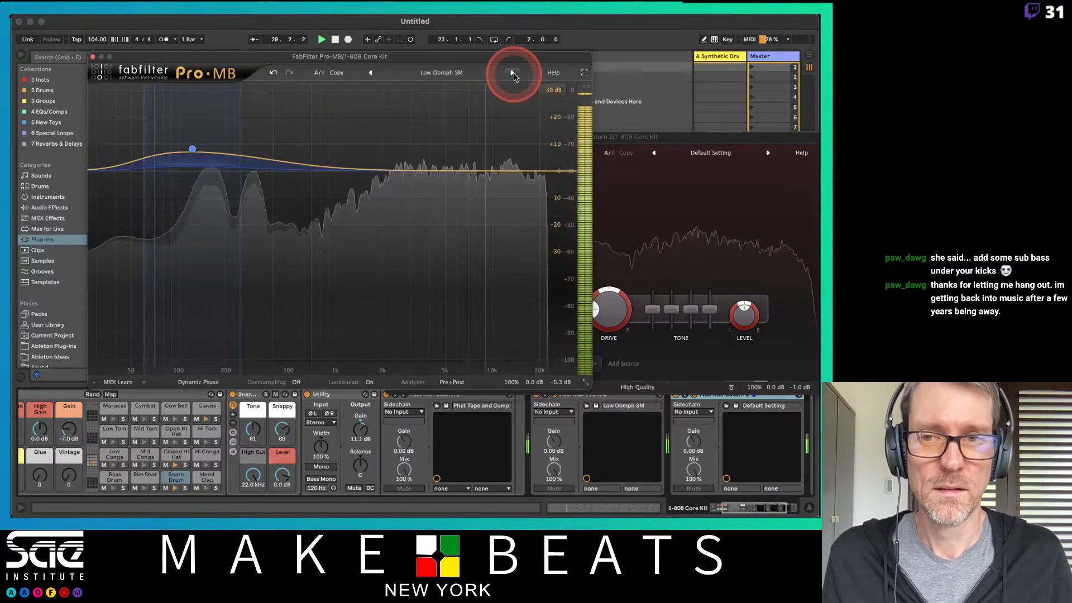
{"action": "left_click", "coordinate": [512, 73]}
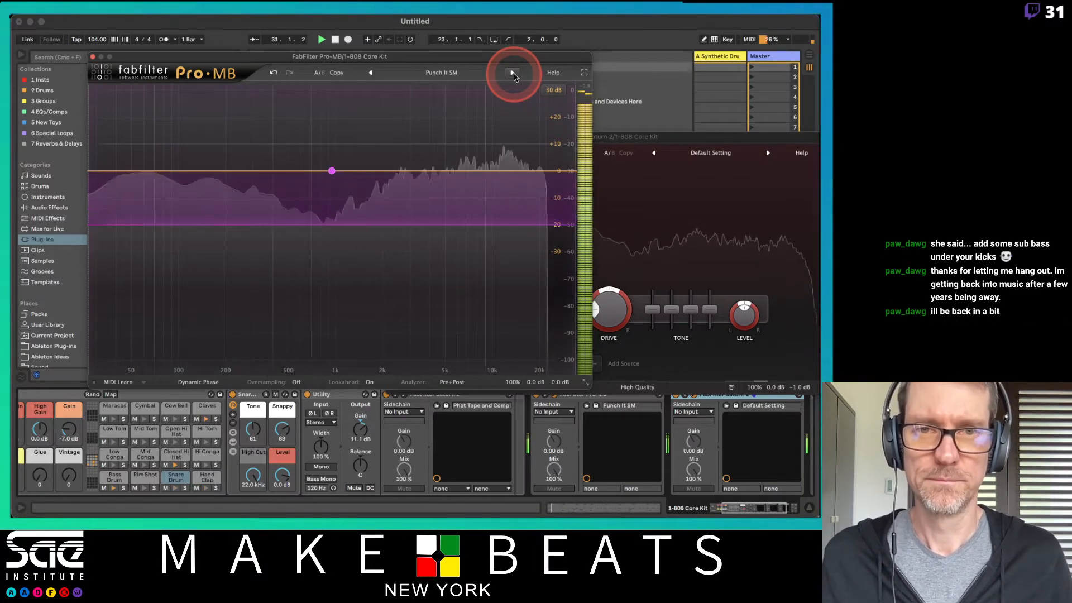
{"action": "left_click", "coordinate": [512, 73]}
{"action": "left_click", "coordinate": [512, 73]}
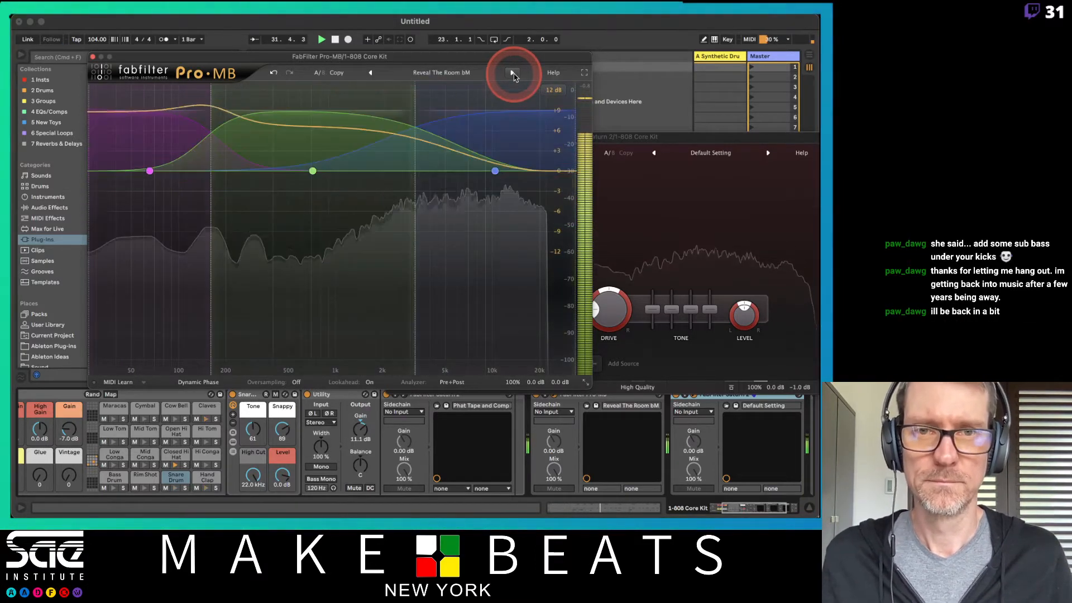
{"action": "left_click", "coordinate": [372, 73]}
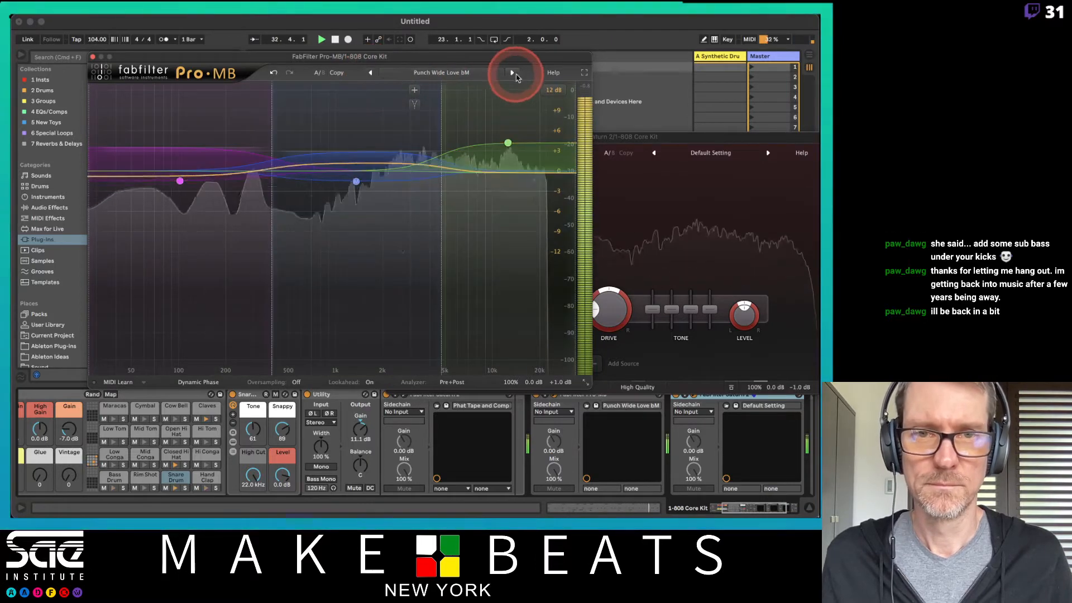
{"action": "left_click", "coordinate": [370, 73]}
{"action": "left_click", "coordinate": [370, 74]}
{"action": "left_click", "coordinate": [370, 74]}
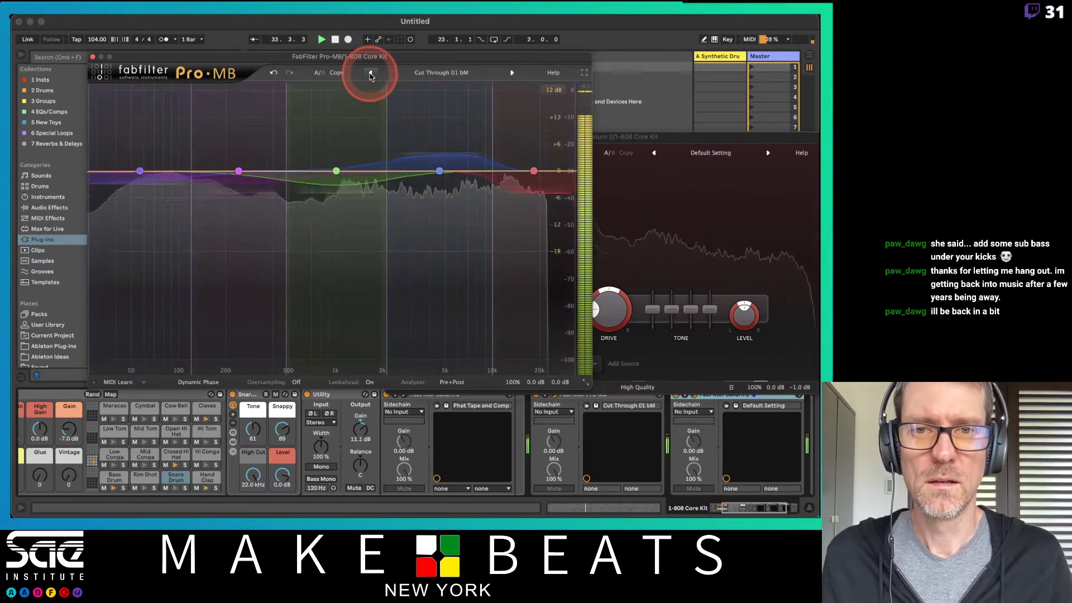
- Lower band 2's level slightly in Pro-MB and check the settings of the two lowest bands
{"action": "left_click", "coordinate": [432, 186]}
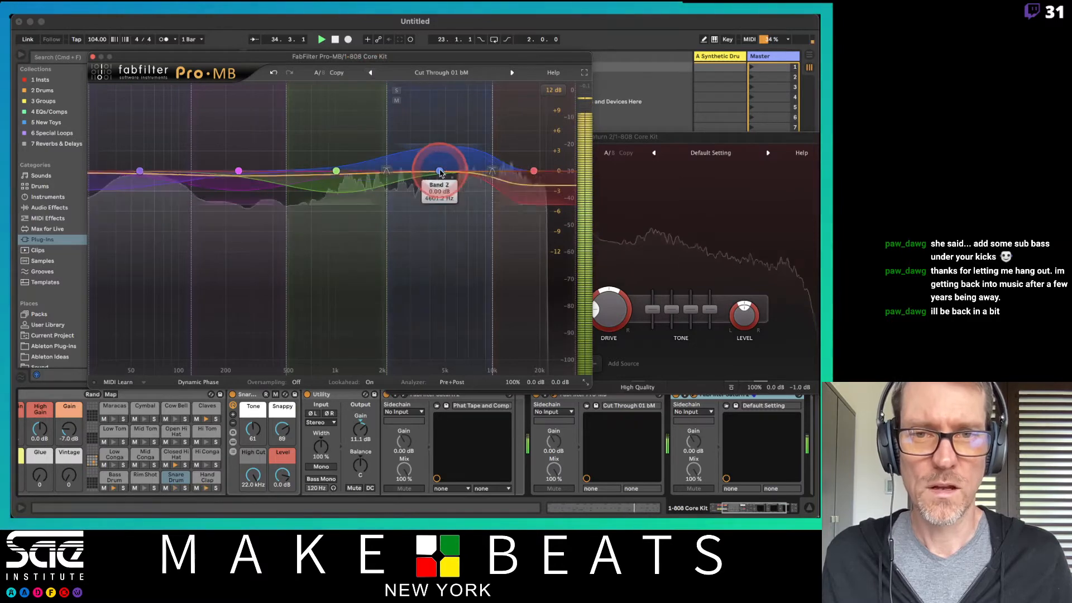
{"action": "left_click_drag", "start_coordinate": [441, 173], "coordinate": [440, 177]}
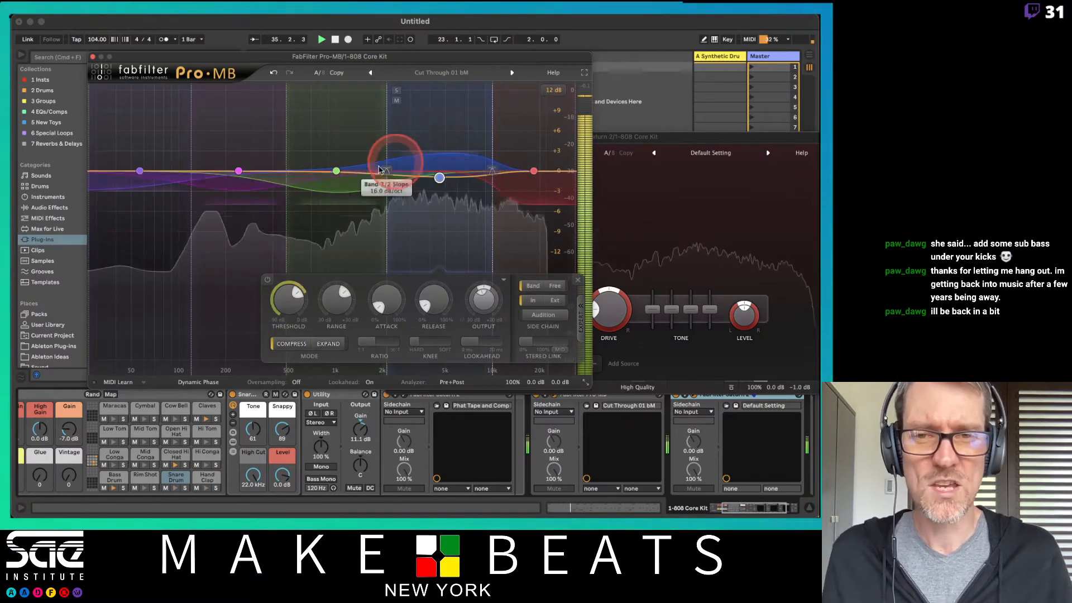
{"action": "left_click", "coordinate": [234, 170]}
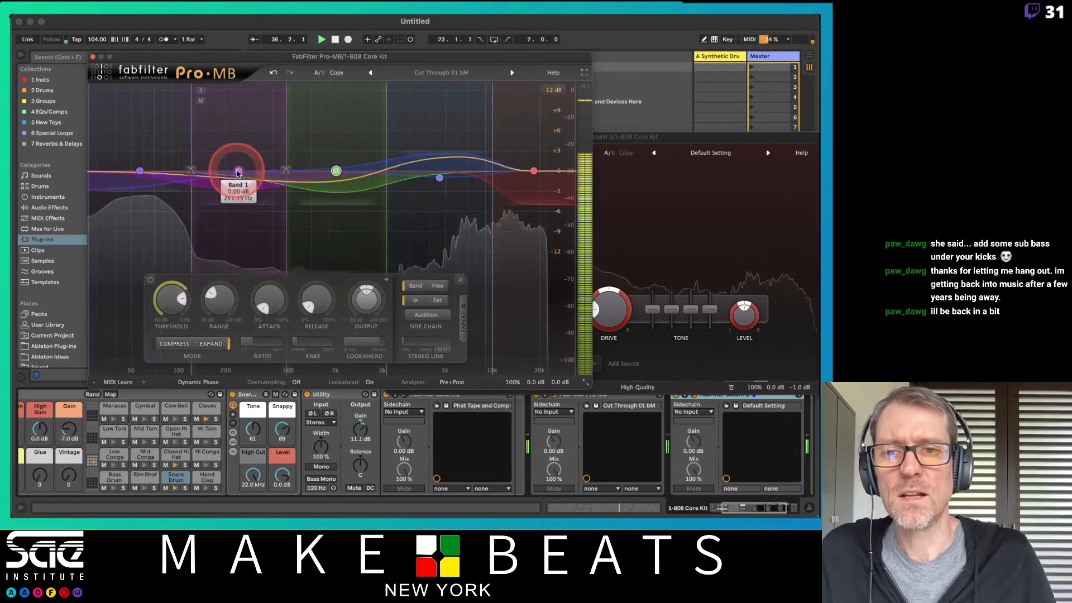
{"action": "left_click", "coordinate": [154, 171]}
{"action": "left_click", "coordinate": [140, 171]}
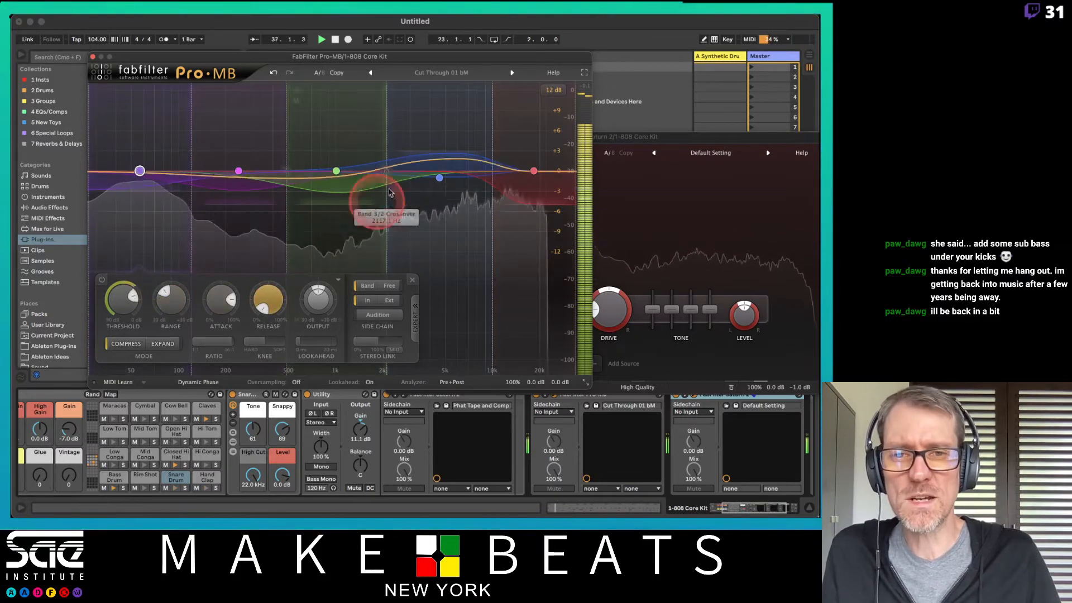
- Set band 2's range to +3.20 dB and its threshold to about -19.8 dB by ear, and stop playback
{"action": "left_click", "coordinate": [439, 177]}
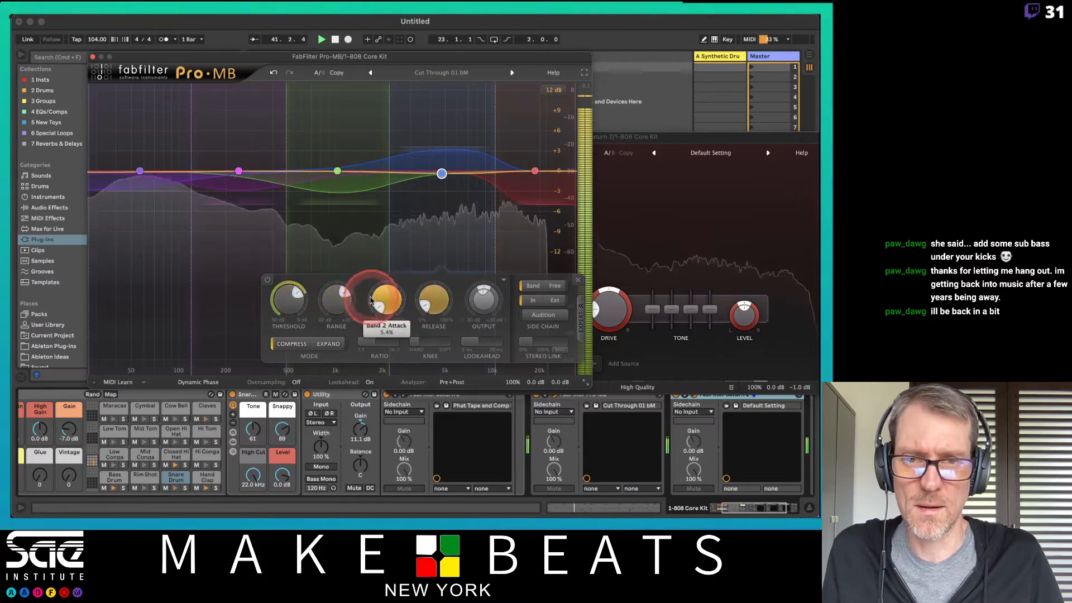
{"action": "left_click_drag", "start_coordinate": [323, 328], "coordinate": [336, 317]}
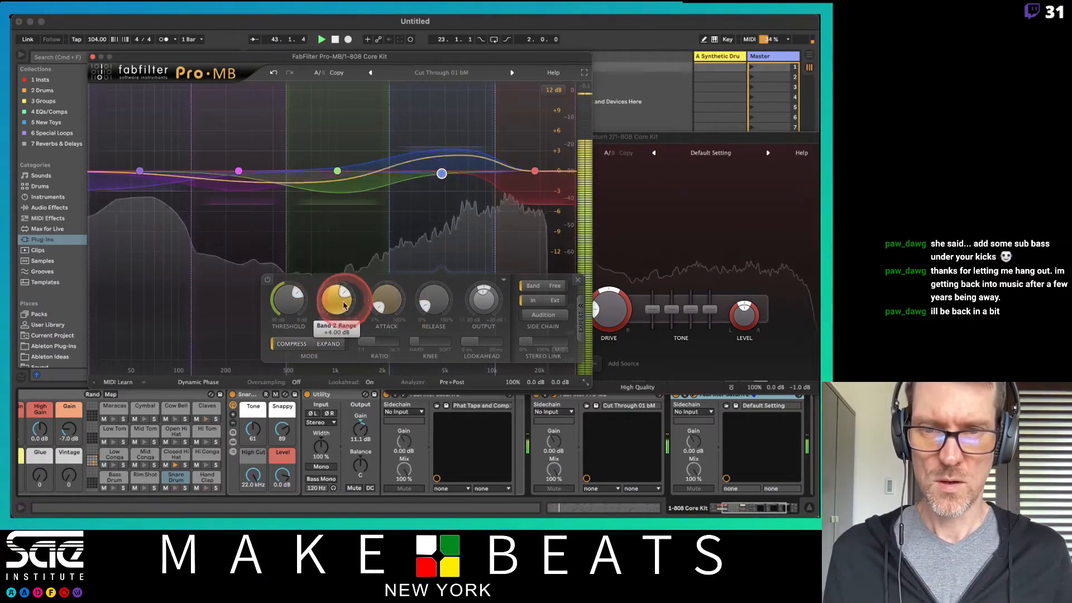
{"action": "left_click_drag", "start_coordinate": [340, 315], "coordinate": [339, 318]}
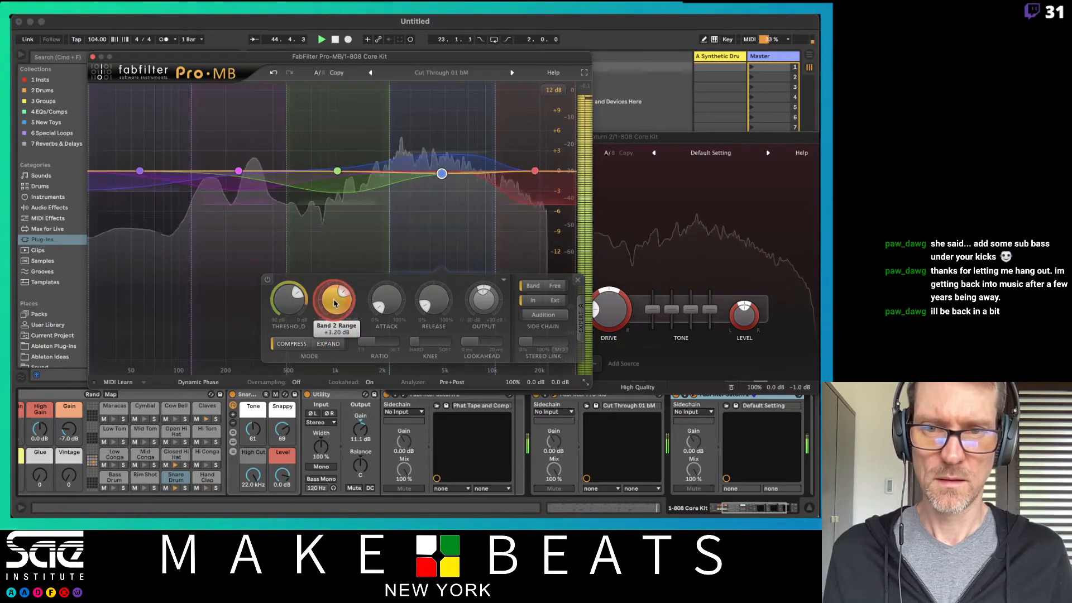
{"action": "left_click_drag", "start_coordinate": [285, 300], "coordinate": [286, 266]}
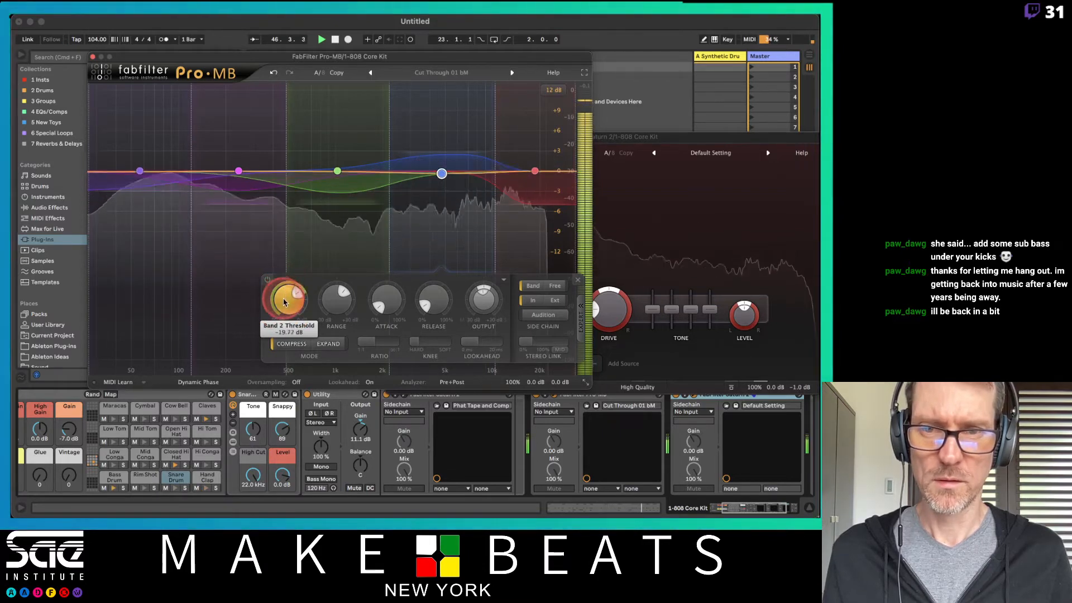
{"action": "left_click_drag", "start_coordinate": [283, 304], "coordinate": [283, 303]}
{"action": "key", "text": "space"}
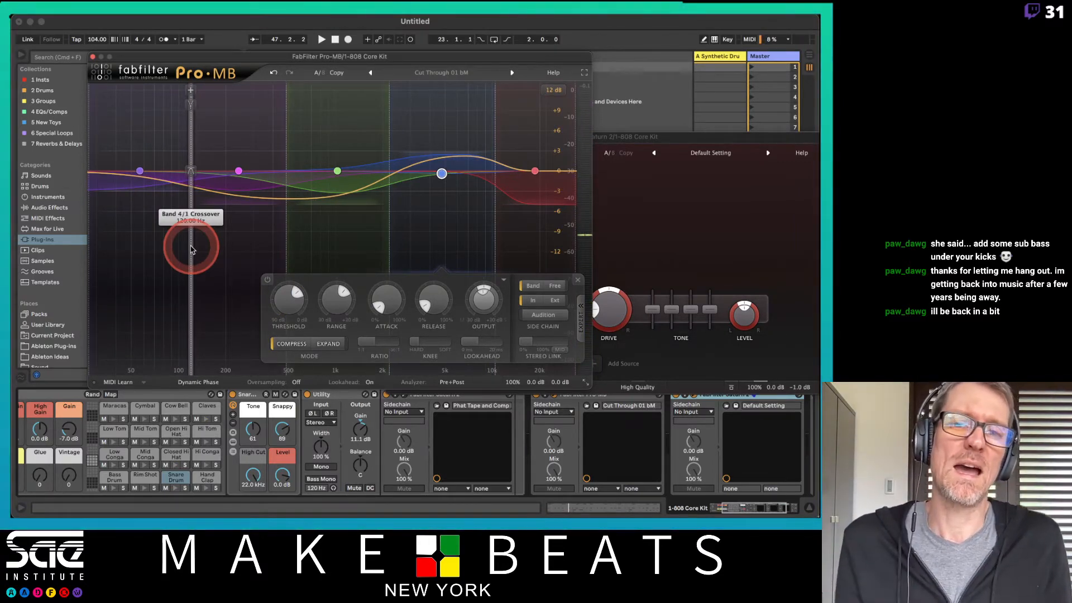
- Play the beat, check the lowest band, and adjust band 1's dynamics and raise its output level by ear
{"action": "key", "text": "space"}
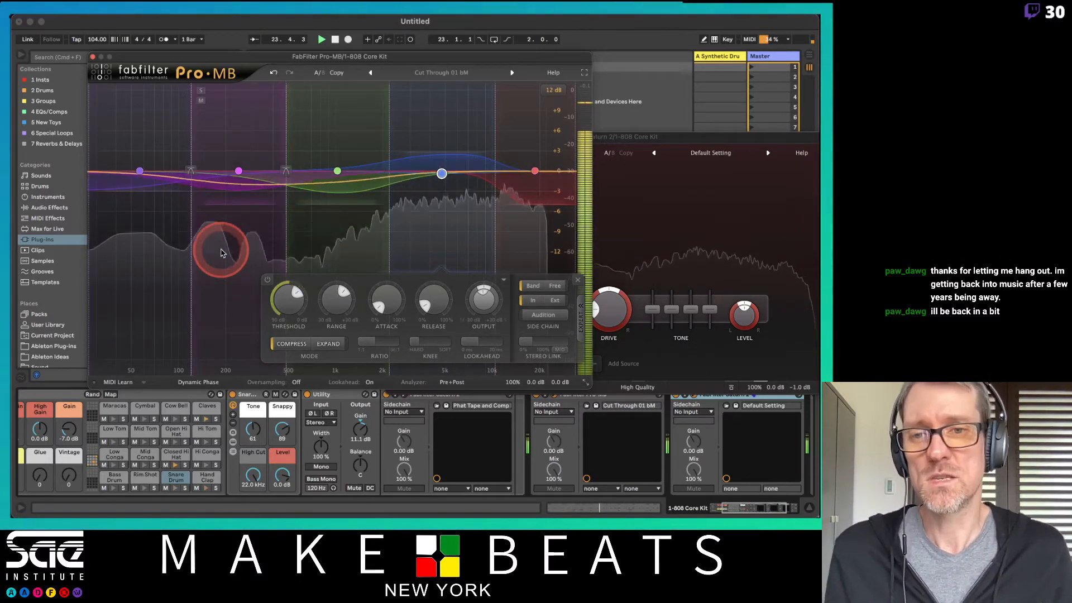
{"action": "left_click", "coordinate": [156, 172]}
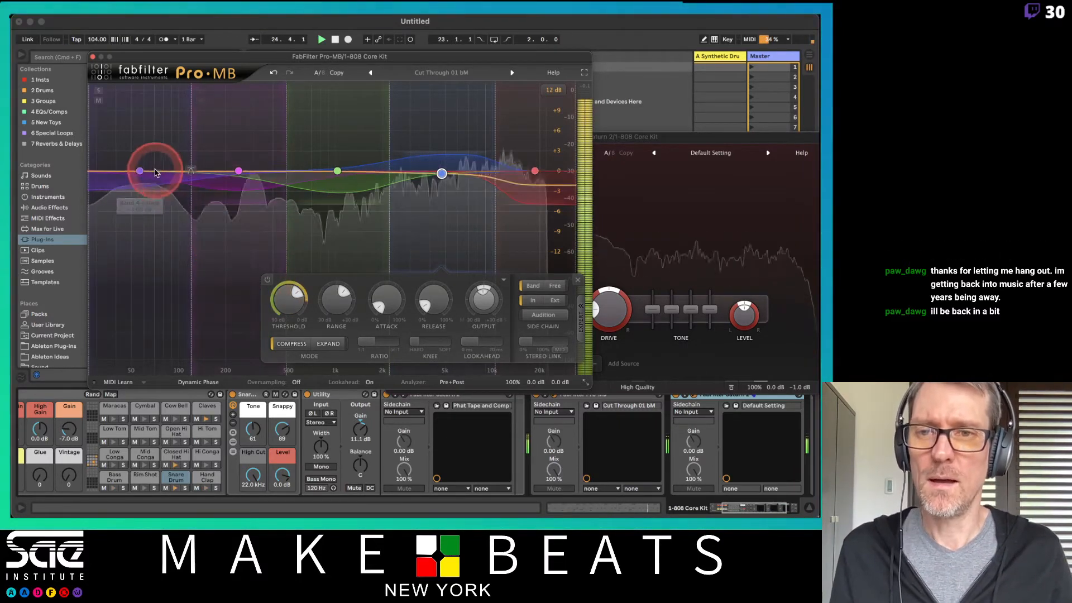
{"action": "left_click", "coordinate": [140, 172]}
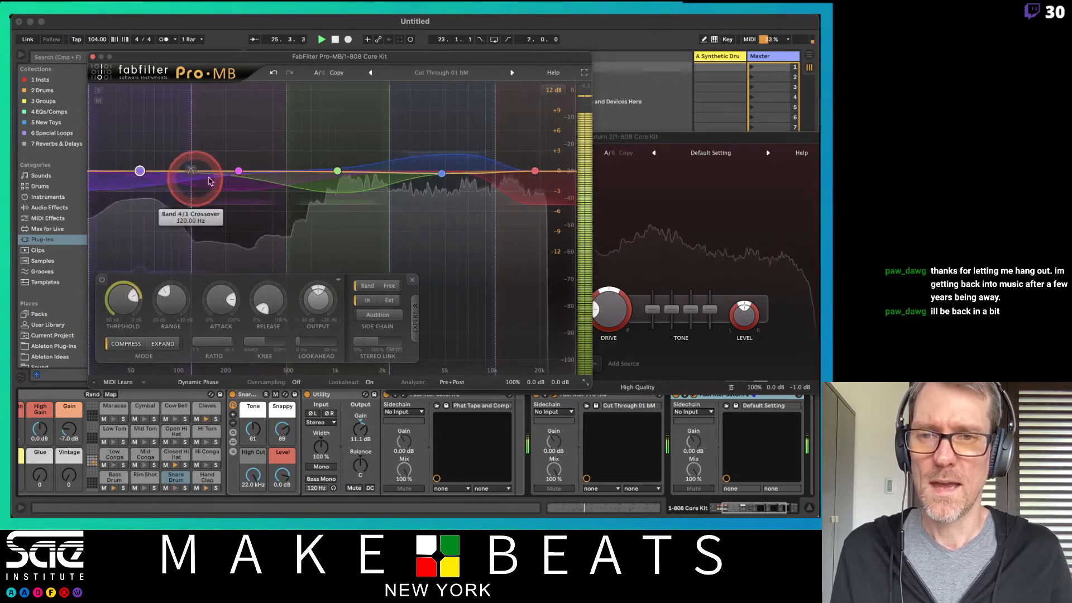
{"action": "left_click", "coordinate": [238, 171]}
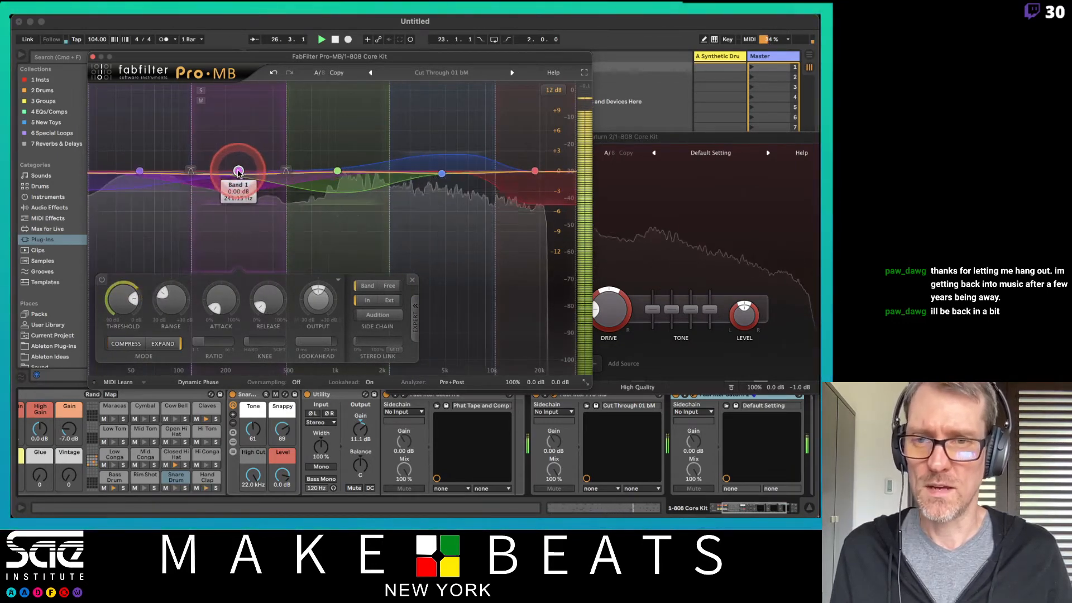
{"action": "left_click_drag", "start_coordinate": [123, 296], "coordinate": [170, 308]}
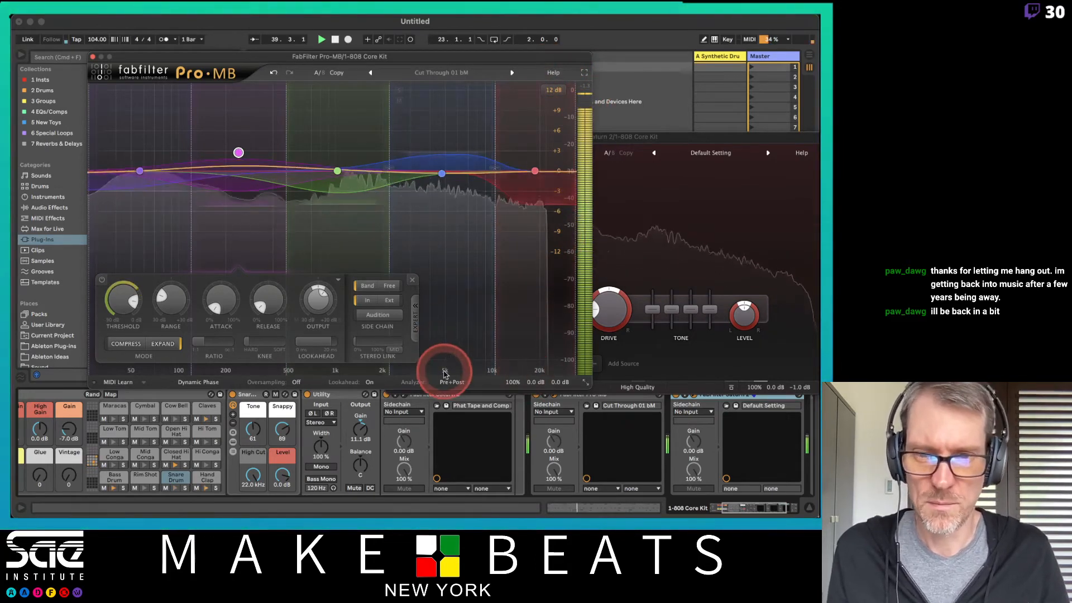
- Lower Pro-MB's overall output level to -1.2 dB and close the plug-in window
{"action": "mouse_move", "coordinate": [533, 382]}
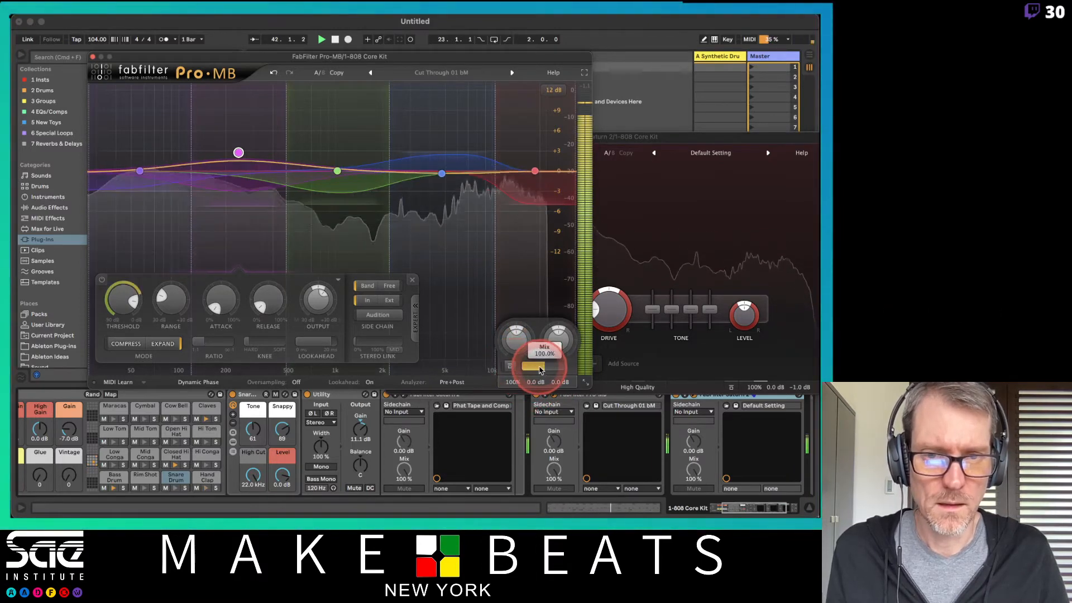
{"action": "left_click_drag", "start_coordinate": [516, 347], "coordinate": [557, 363]}
{"action": "left_click", "coordinate": [558, 338]}
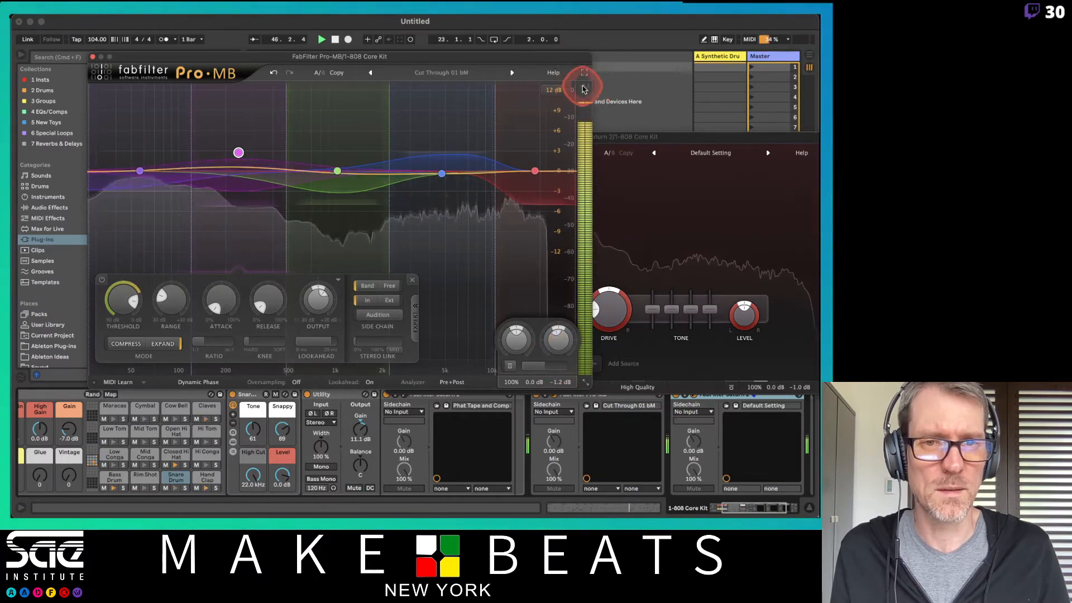
{"action": "left_click", "coordinate": [92, 56]}
- Audition the kit's Saturn 2 presets from Brutal Compressor bM through Transit bM and go back to The Tube bM
{"action": "left_click_drag", "start_coordinate": [521, 136], "coordinate": [309, 79]}
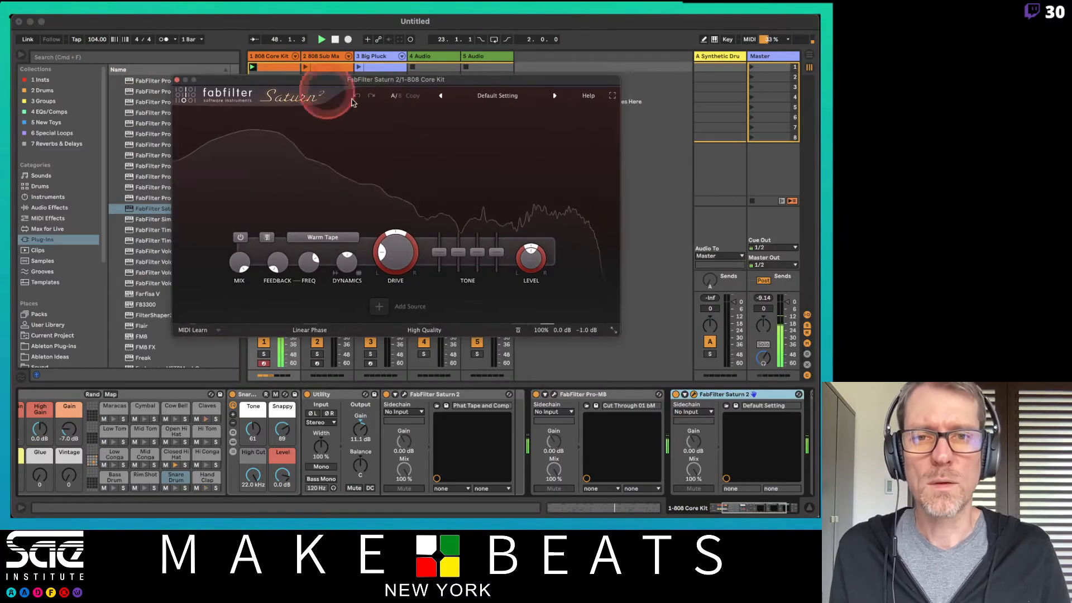
{"action": "left_click", "coordinate": [555, 99]}
{"action": "left_click", "coordinate": [556, 99]}
{"action": "left_click", "coordinate": [556, 98]}
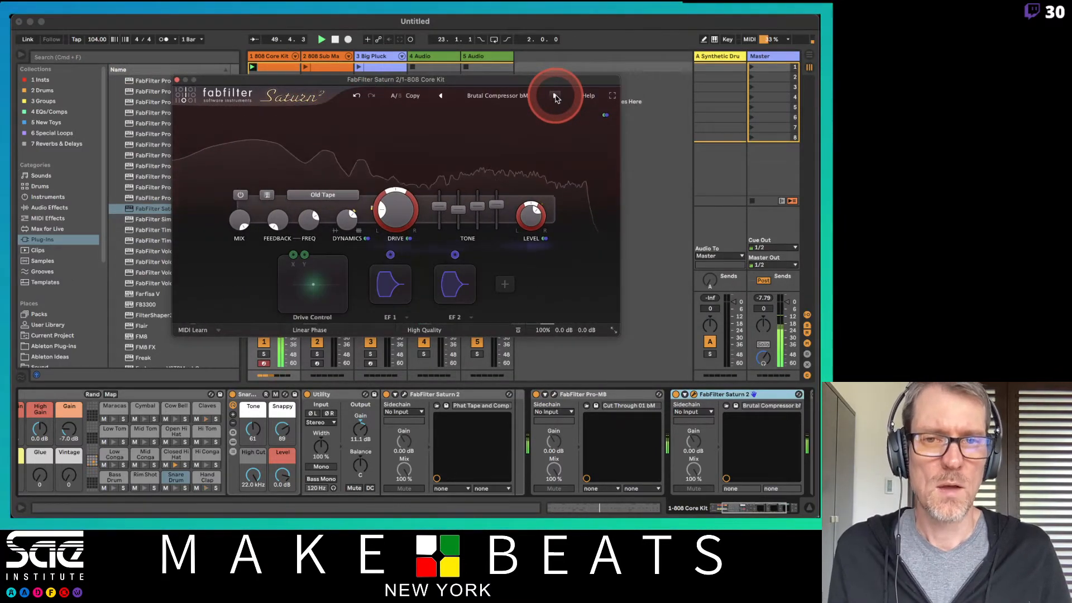
{"action": "left_click", "coordinate": [556, 98]}
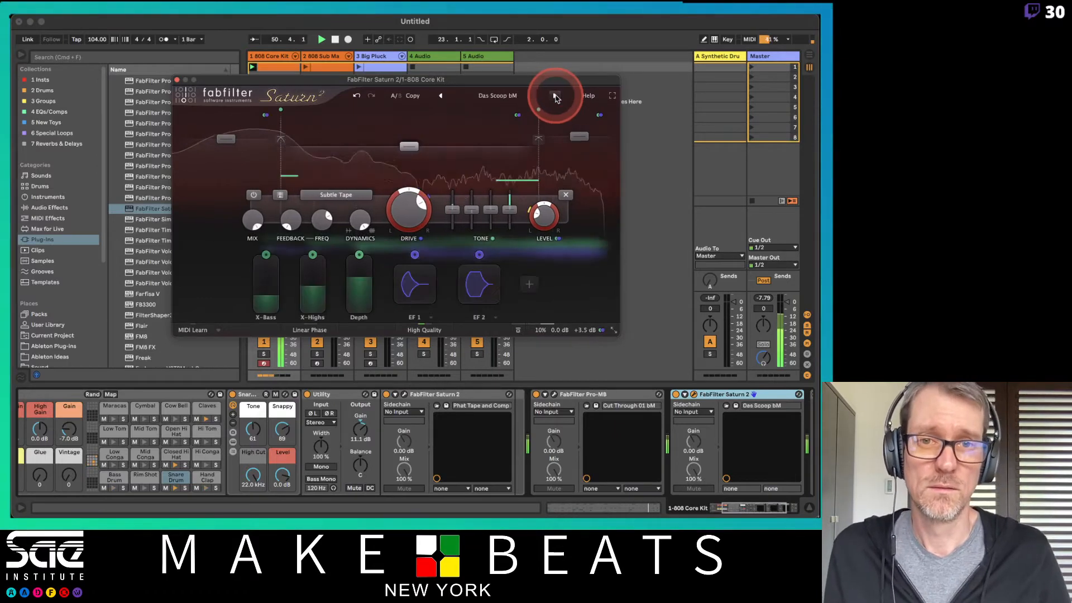
{"action": "left_click", "coordinate": [556, 99]}
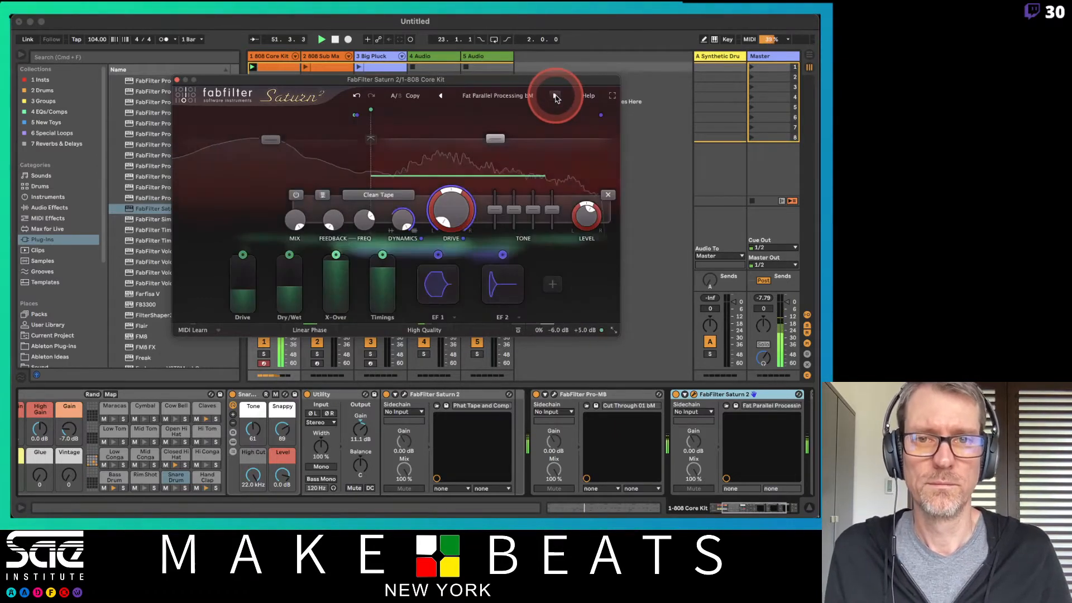
{"action": "left_click", "coordinate": [556, 99]}
{"action": "left_click", "coordinate": [556, 98]}
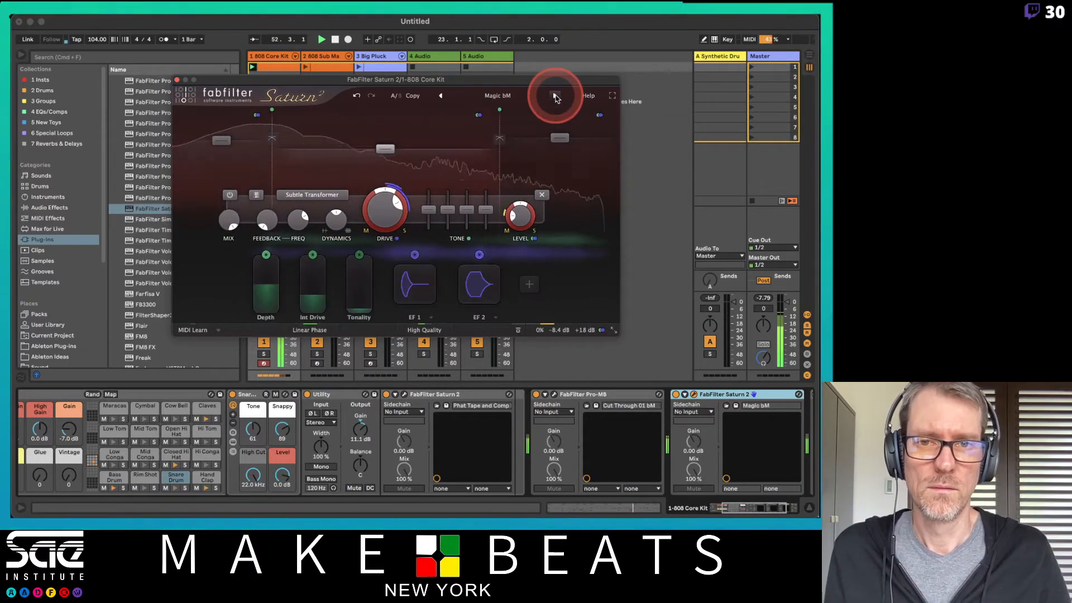
{"action": "left_click", "coordinate": [556, 98]}
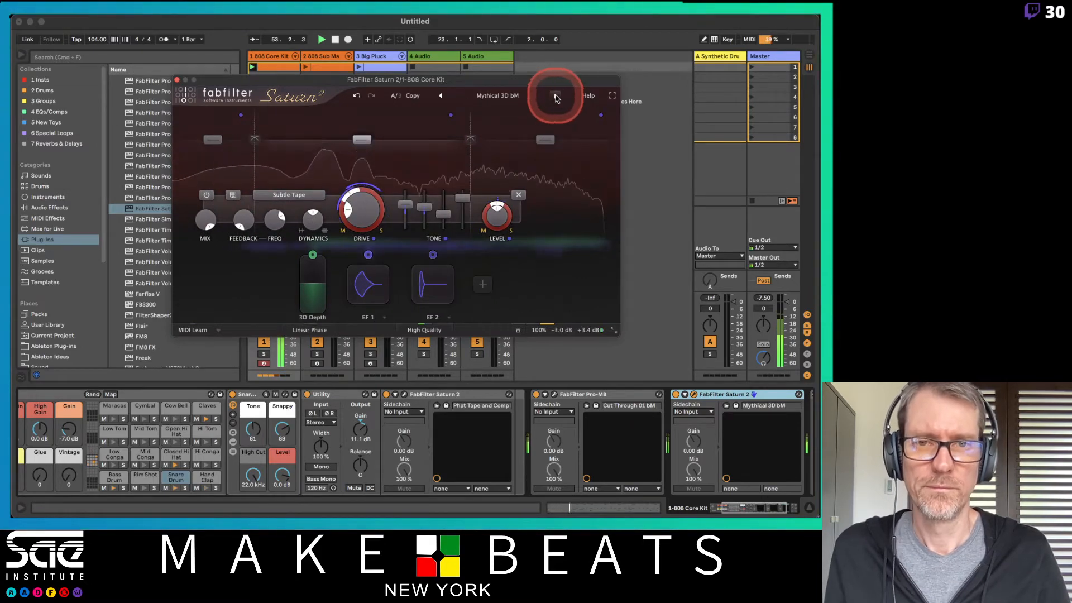
{"action": "left_click", "coordinate": [556, 99]}
{"action": "left_click", "coordinate": [556, 98]}
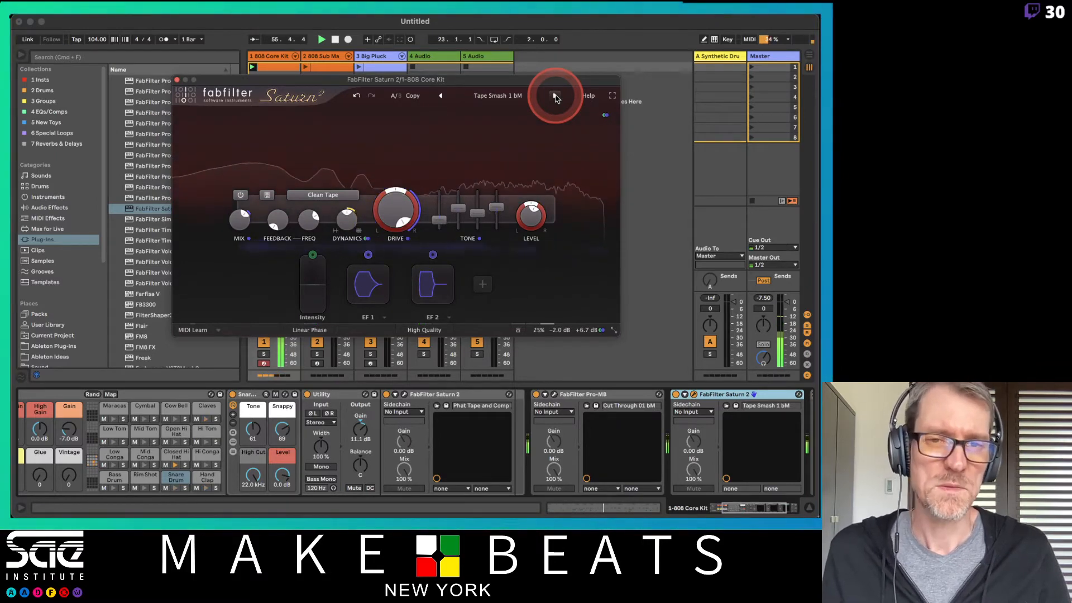
{"action": "left_click", "coordinate": [556, 98]}
{"action": "left_click", "coordinate": [556, 98]}
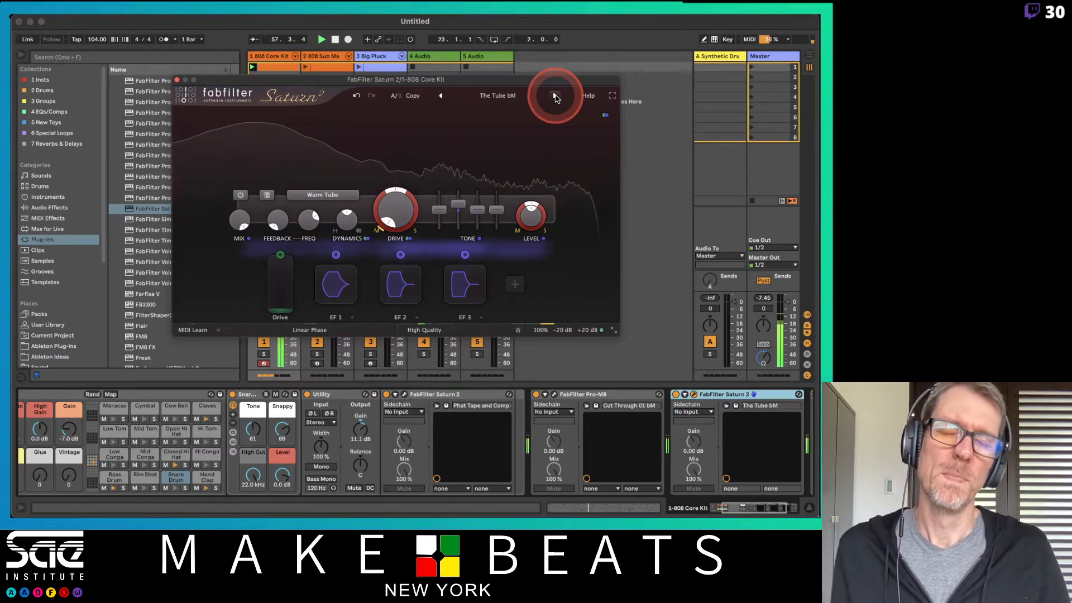
{"action": "left_click", "coordinate": [556, 98]}
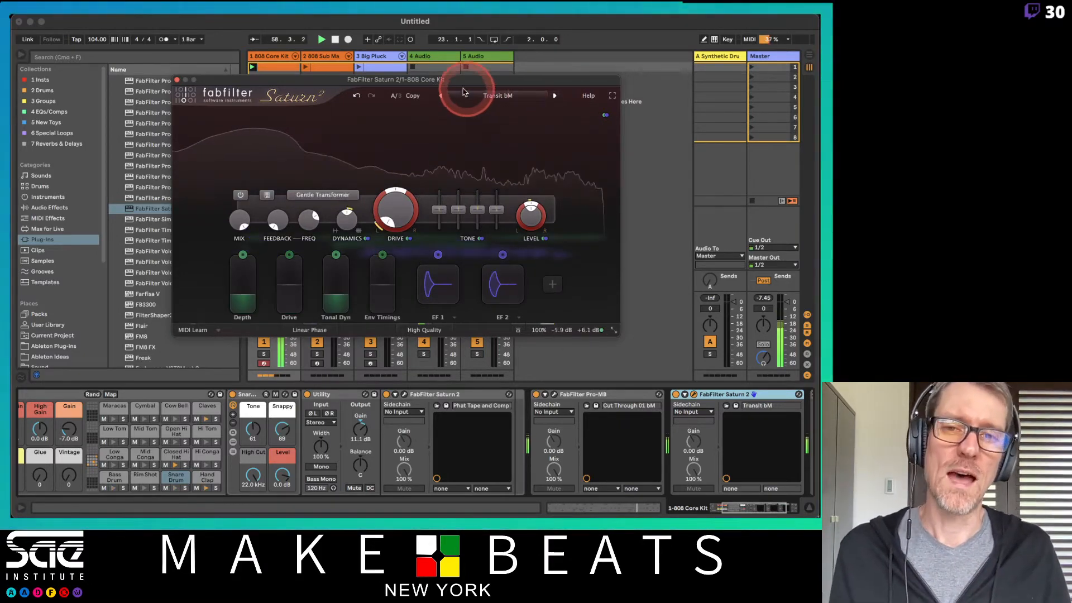
{"action": "left_click", "coordinate": [443, 98]}
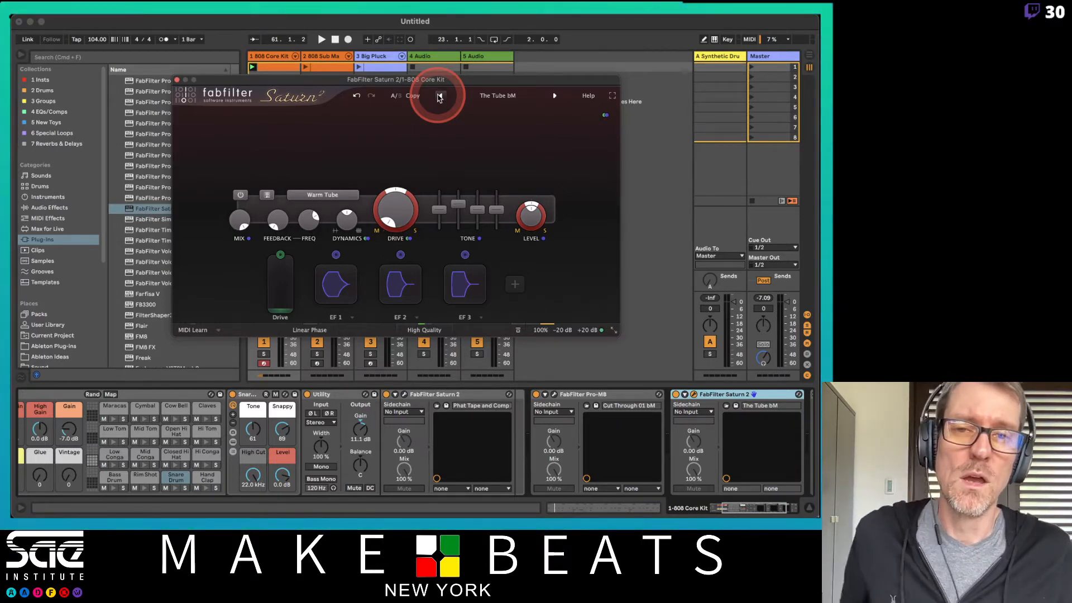
- Play the beat, raise Saturn 2's drive by ear and close the plug-in window
{"action": "key", "text": "space"}
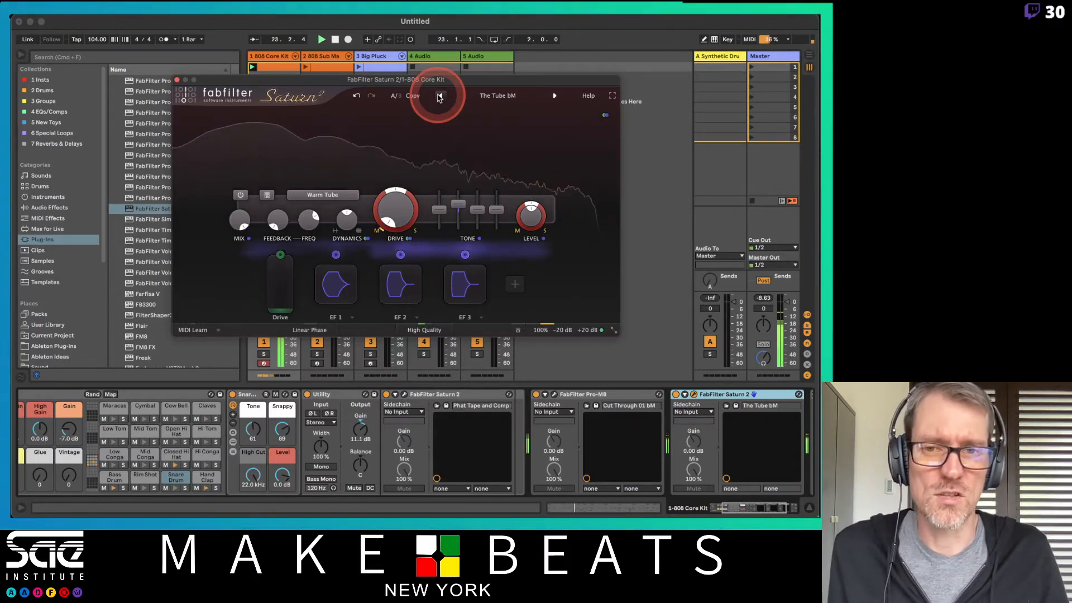
{"action": "left_click_drag", "start_coordinate": [395, 210], "coordinate": [395, 166]}
{"action": "left_click", "coordinate": [176, 80]}
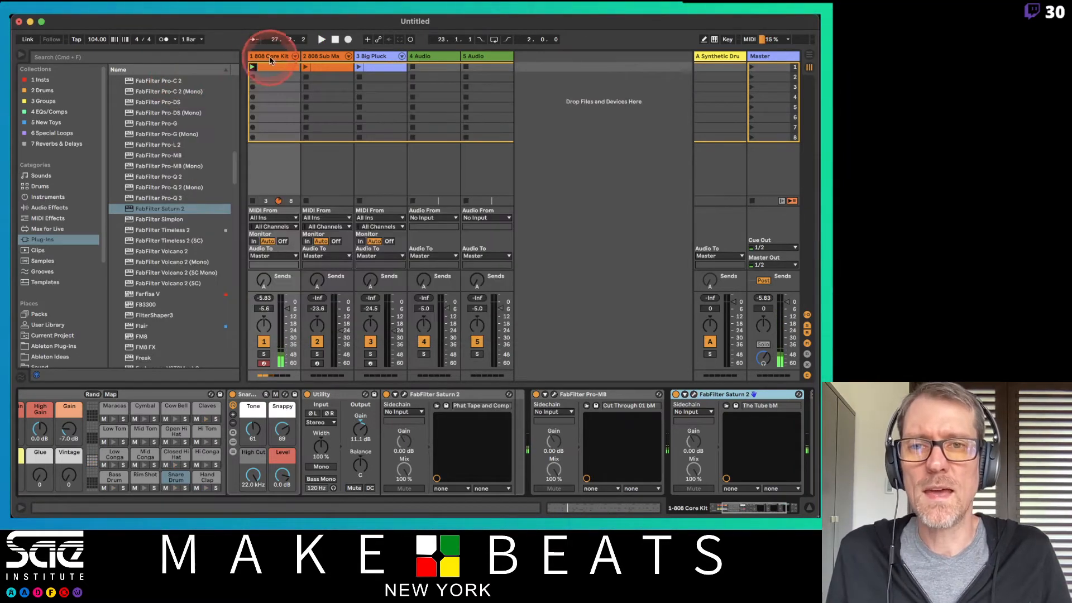
- Unfold the 808 Core Kit's chains, delete the Drum Group Slate effect rack from the Bass Drum chain and briefly play the beat
{"action": "left_click", "coordinate": [295, 56]}
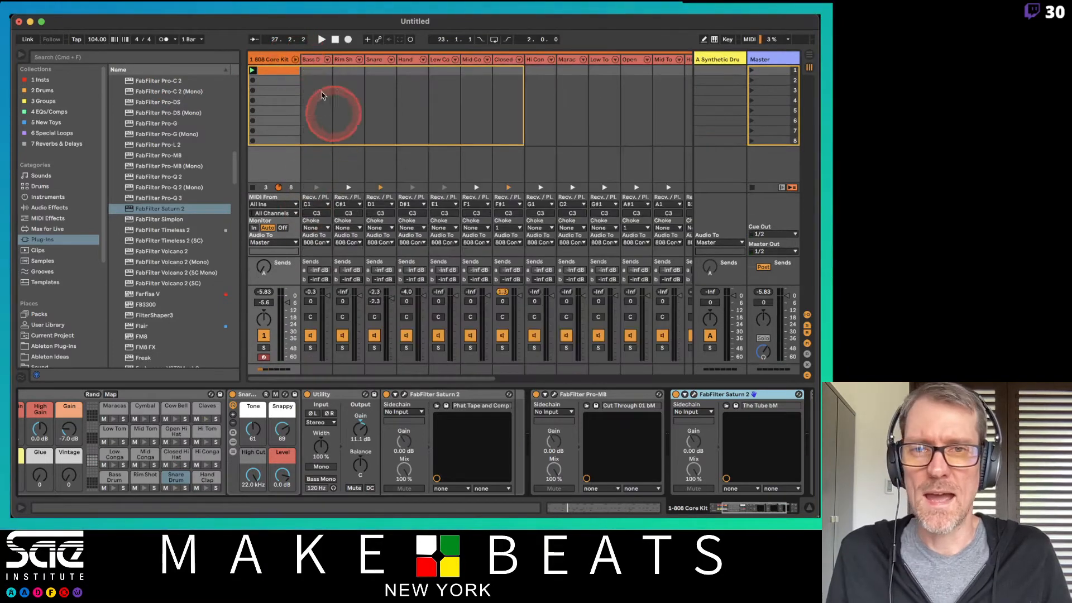
{"action": "left_click", "coordinate": [313, 59]}
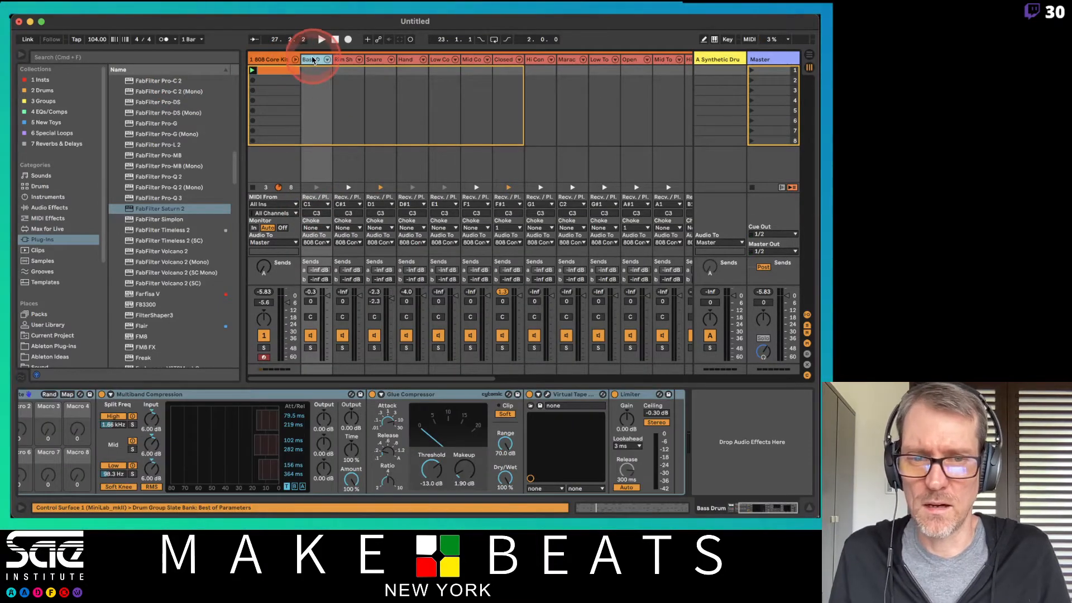
{"action": "scroll", "coordinate": [340, 458], "scroll_direction": "left", "scroll_amount": 5}
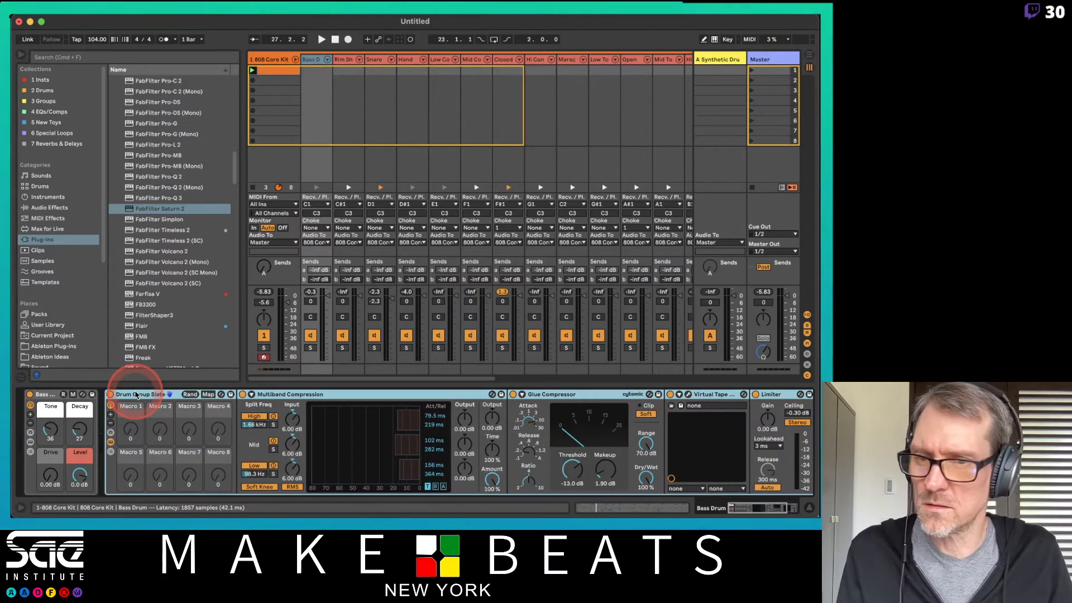
{"action": "key", "text": "Delete"}
{"action": "key", "text": "space"}
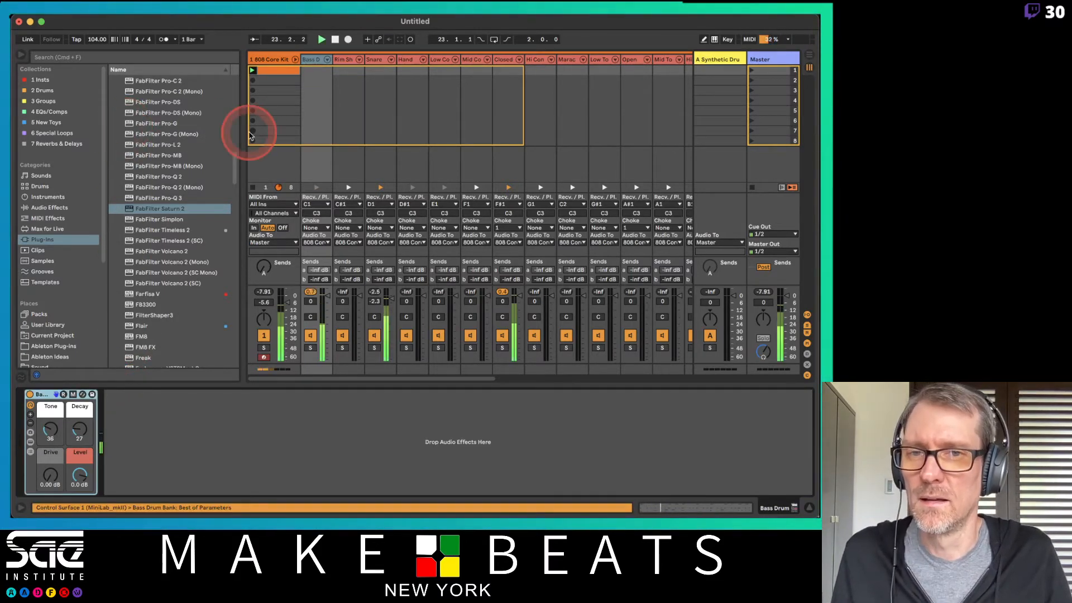
{"action": "key", "text": "space"}
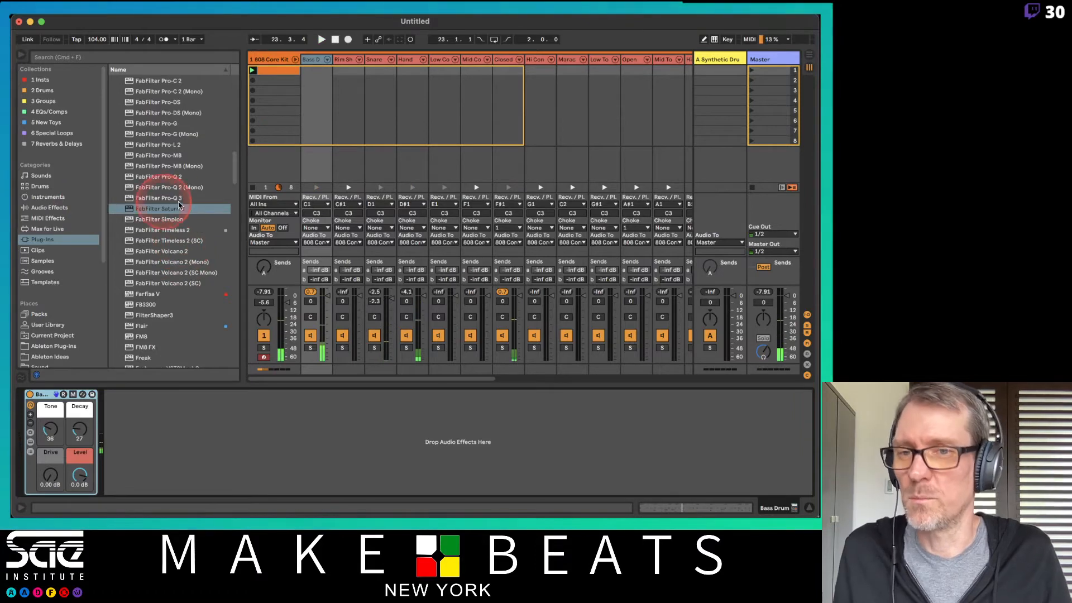
- Add the Soundtoys Decapitator plug-in to the Bass Drum chain
{"action": "scroll", "coordinate": [191, 207], "scroll_direction": "up", "scroll_amount": 7}
{"action": "scroll", "coordinate": [191, 207], "scroll_direction": "up", "scroll_amount": 8}
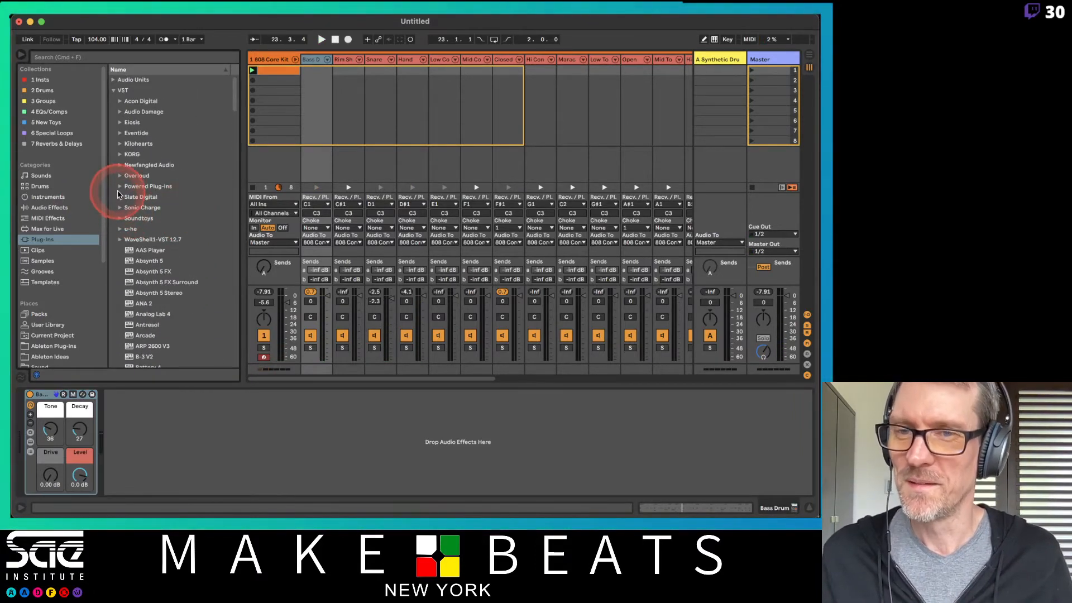
{"action": "left_click", "coordinate": [120, 218]}
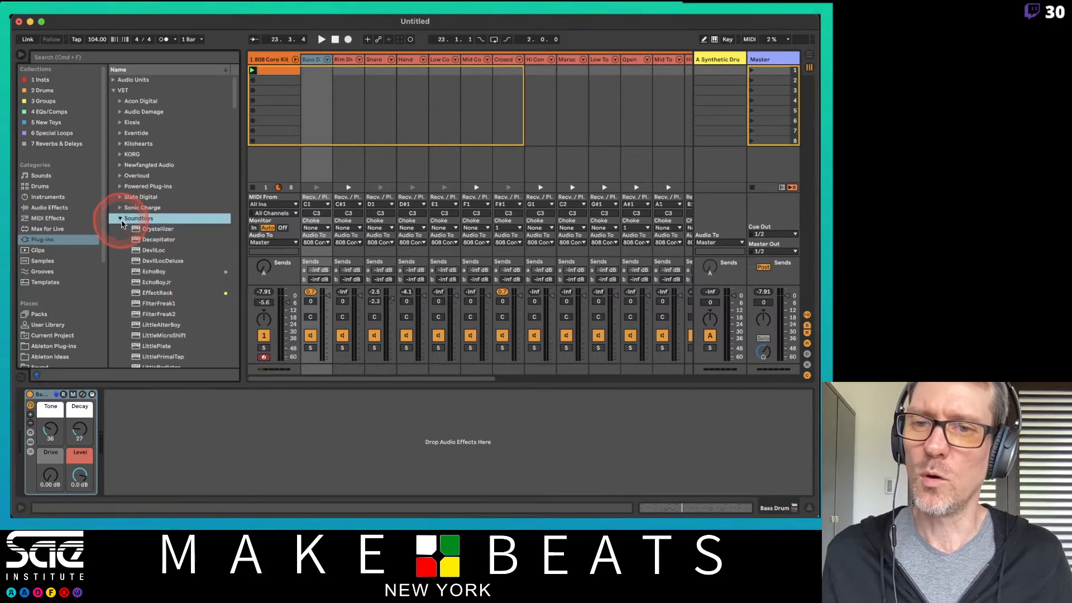
{"action": "left_click", "coordinate": [156, 240]}
{"action": "left_click_drag", "start_coordinate": [155, 258], "coordinate": [146, 436]}
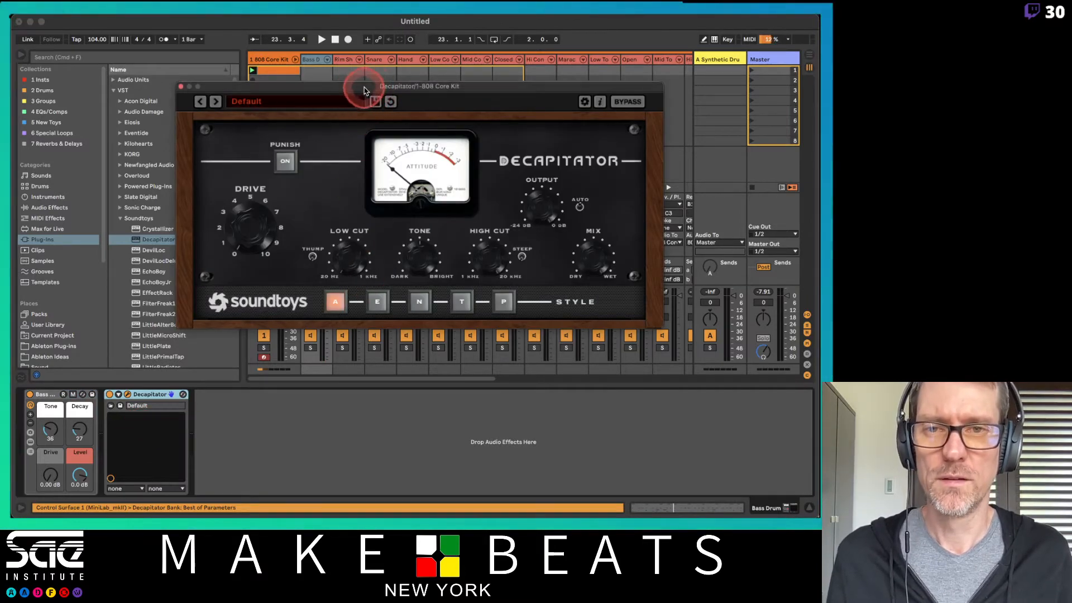
{"action": "left_click_drag", "start_coordinate": [360, 87], "coordinate": [362, 111]}
- Play the beat and audition Decapitator presets on the bass drum, including Beefy, DarkFat, RollOffTheHighs and DrumFattener2
{"action": "left_click", "coordinate": [219, 126]}
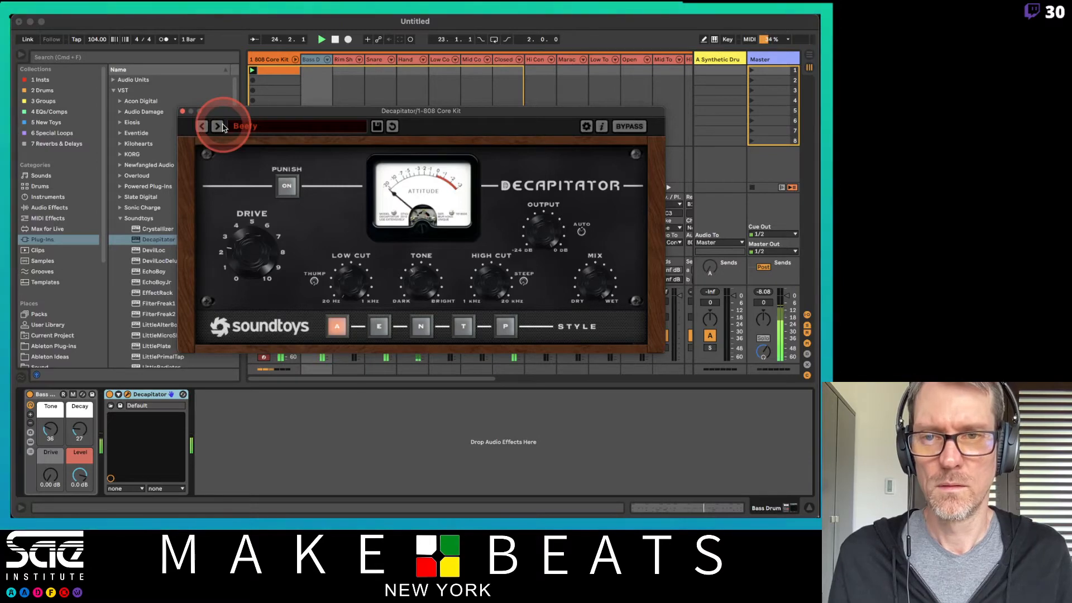
{"action": "left_click", "coordinate": [218, 126]}
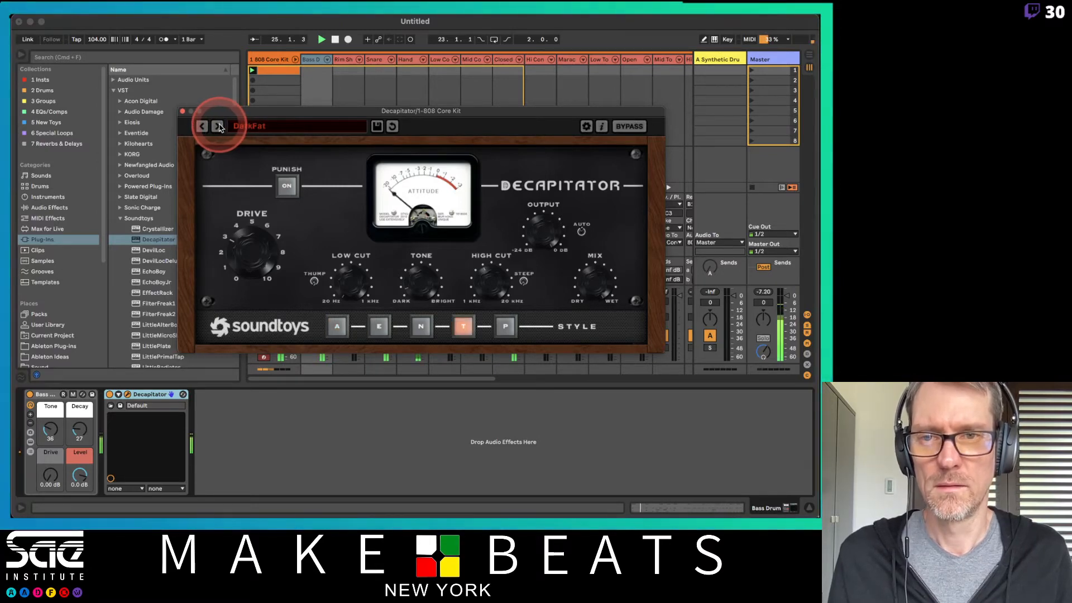
{"action": "left_click", "coordinate": [218, 126]}
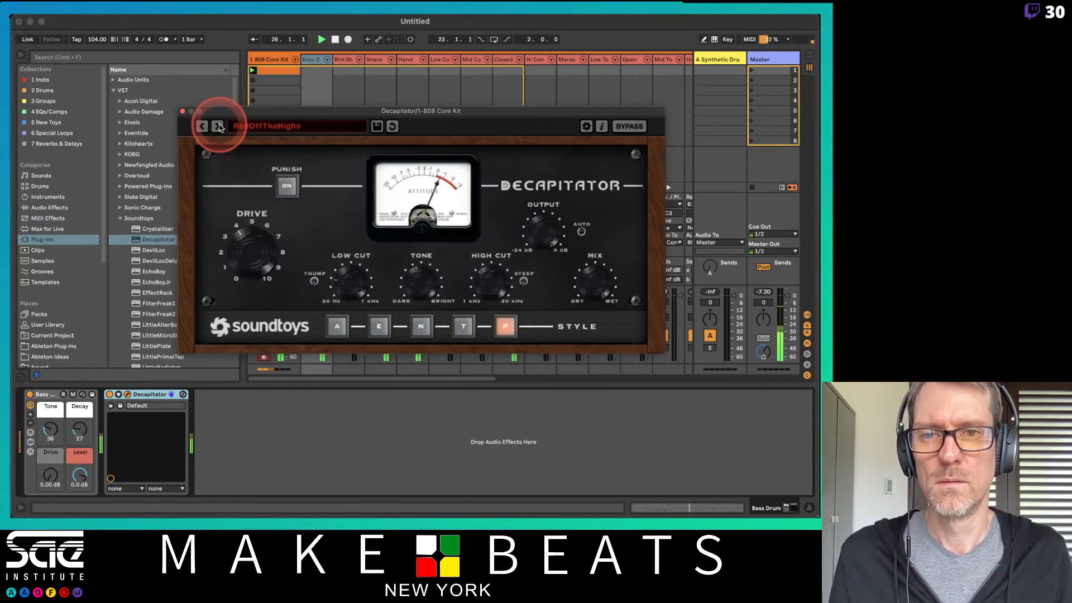
{"action": "left_click", "coordinate": [218, 126]}
{"action": "left_click", "coordinate": [219, 126]}
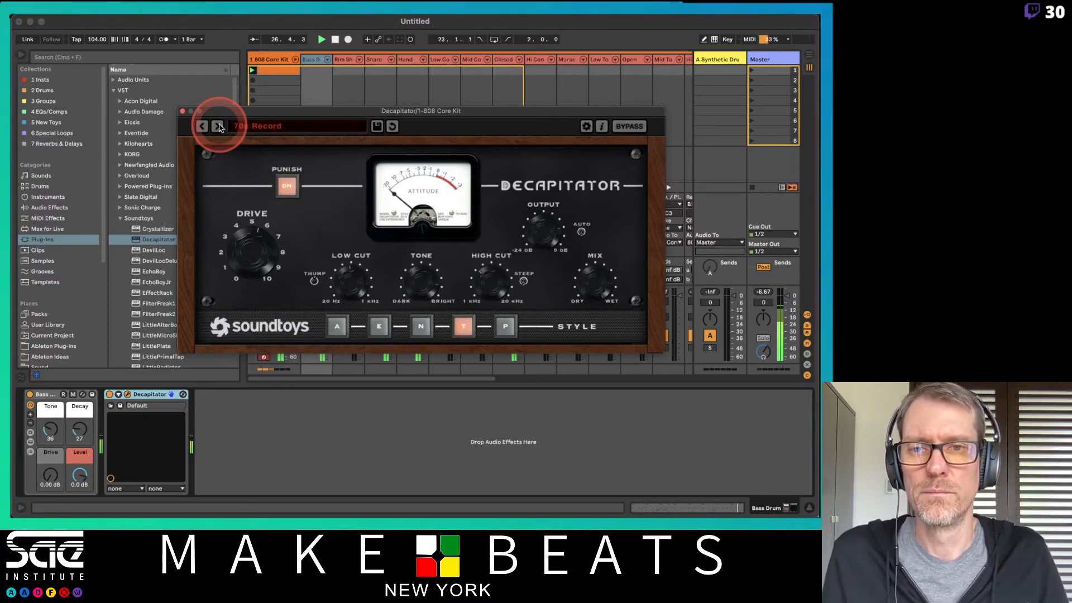
{"action": "left_click", "coordinate": [218, 126]}
{"action": "left_click", "coordinate": [218, 126]}
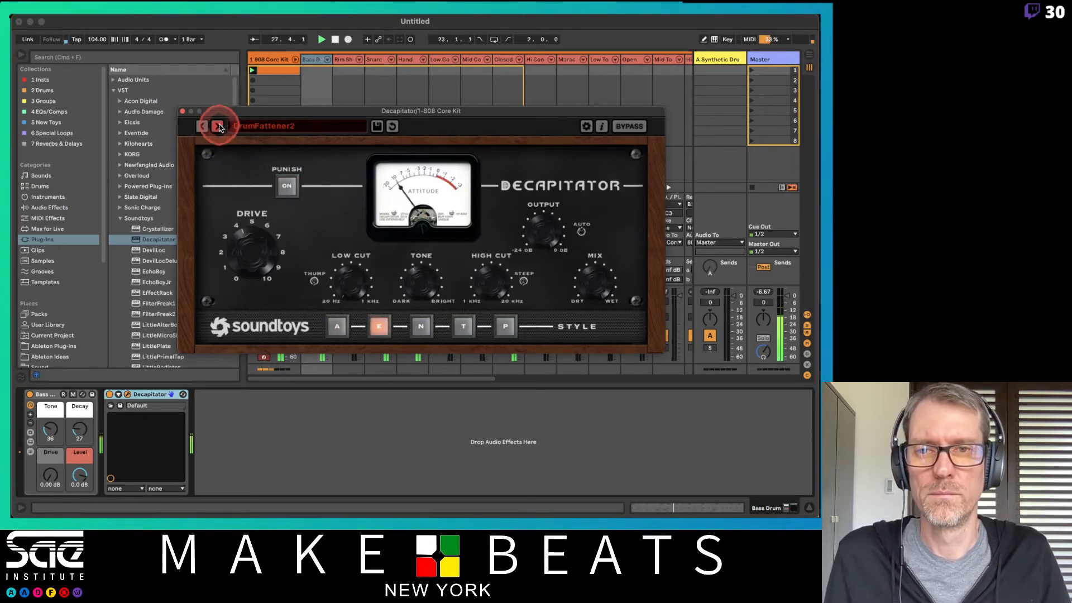
{"action": "left_click", "coordinate": [219, 126]}
- Try the Beefy preset from Decapitator's bass presets on the bass drum
{"action": "left_click_drag", "start_coordinate": [246, 116], "coordinate": [394, 85]}
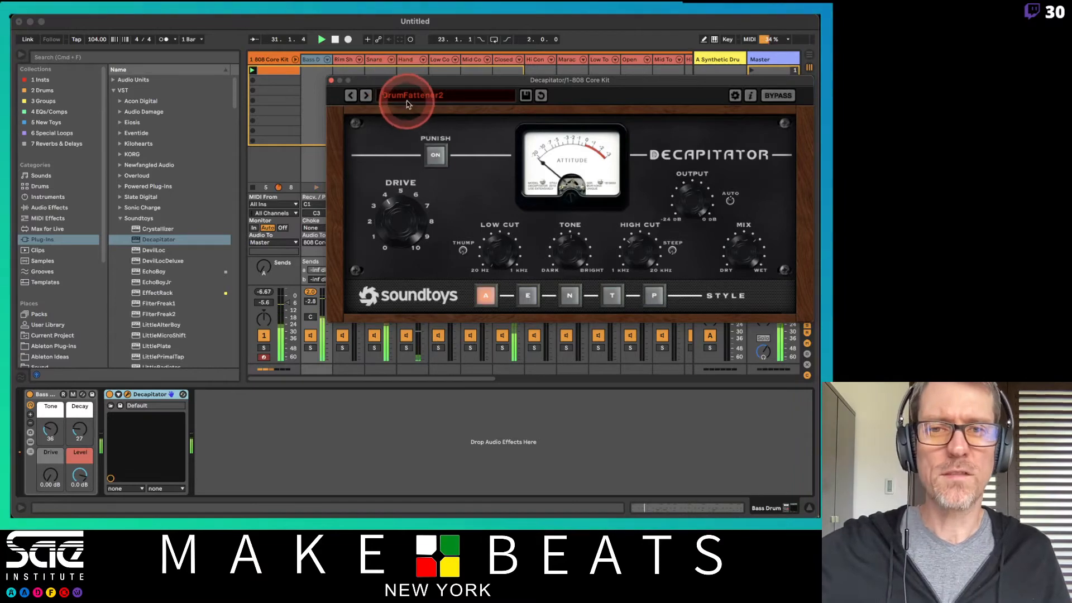
{"action": "left_click", "coordinate": [402, 95]}
{"action": "mouse_move", "coordinate": [403, 96]}
{"action": "left_click", "coordinate": [532, 97]}
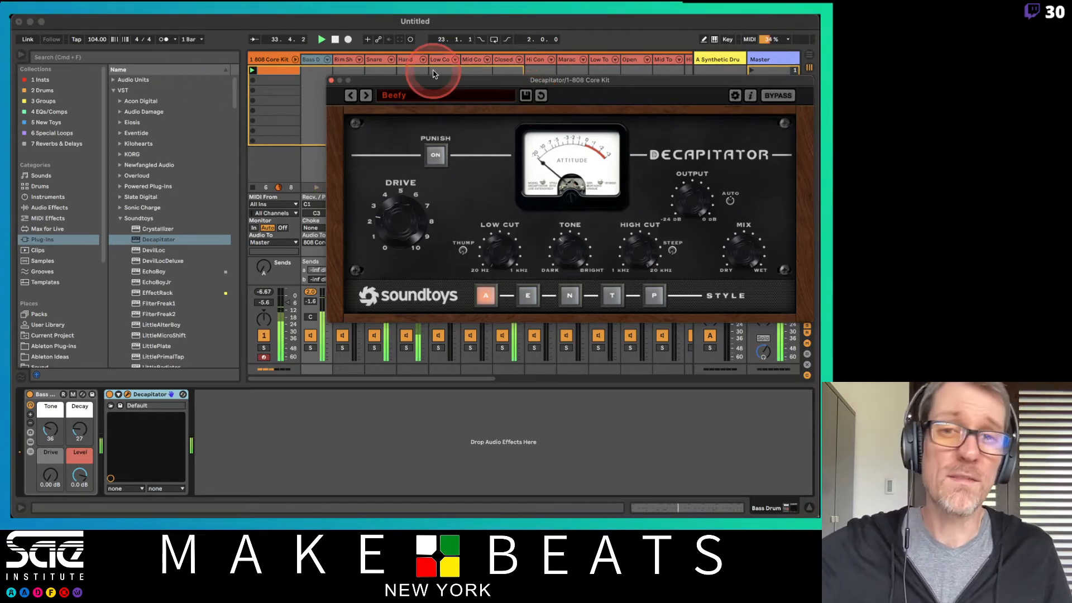
- Audition Decapitator's drum presets on the bass drum, stepping from DrumFattener3 through FlubbyCrunch and LoFiKit 1 to Room Driver 2
{"action": "left_click", "coordinate": [412, 94]}
{"action": "mouse_move", "coordinate": [422, 127]}
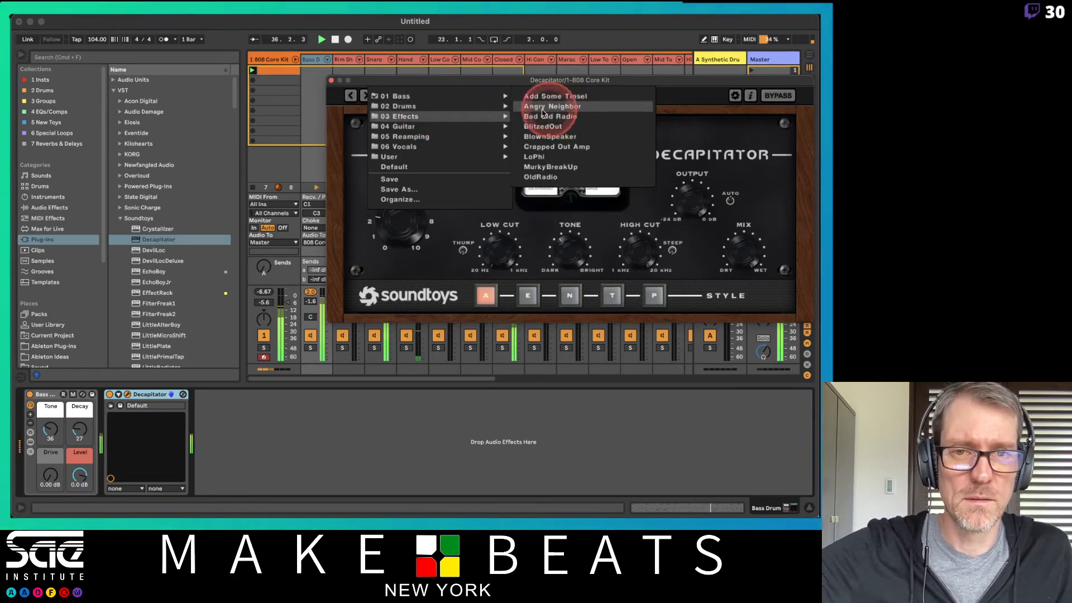
{"action": "mouse_move", "coordinate": [495, 106]}
{"action": "left_click", "coordinate": [556, 136]}
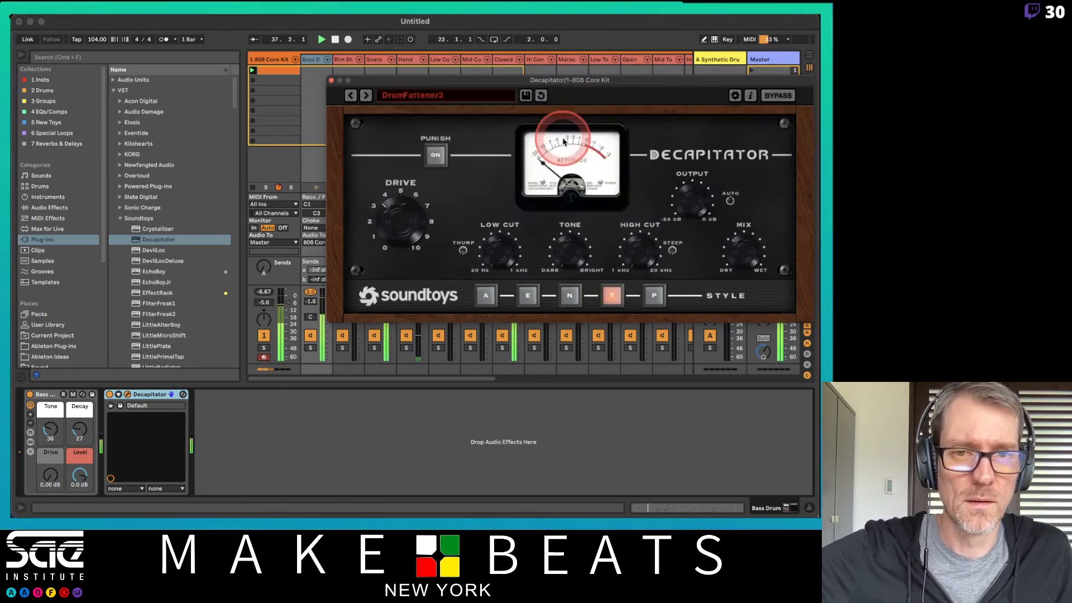
{"action": "left_click", "coordinate": [366, 96]}
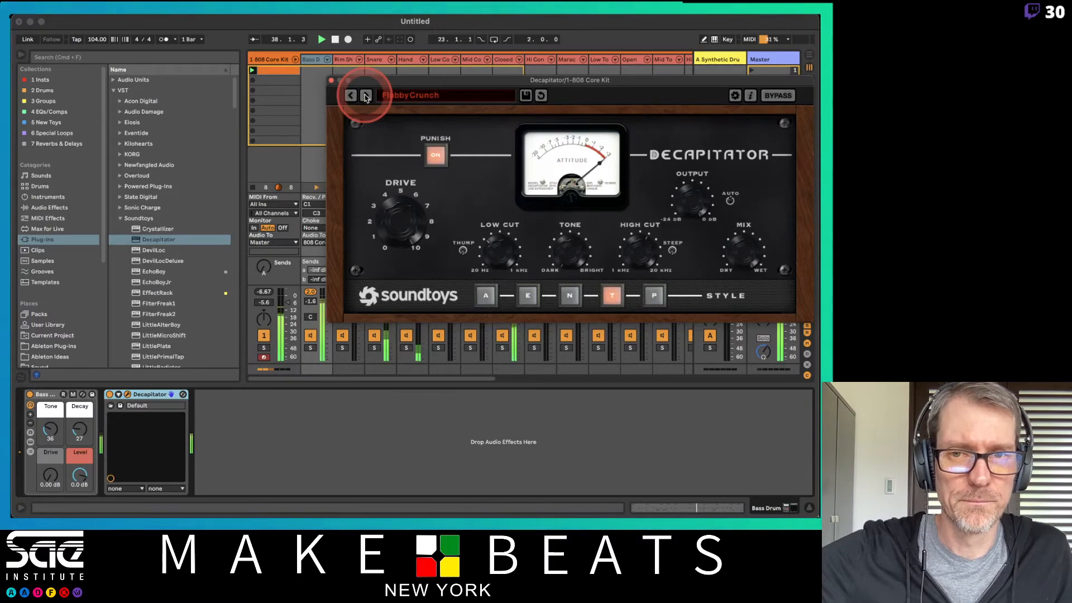
{"action": "left_click", "coordinate": [366, 96]}
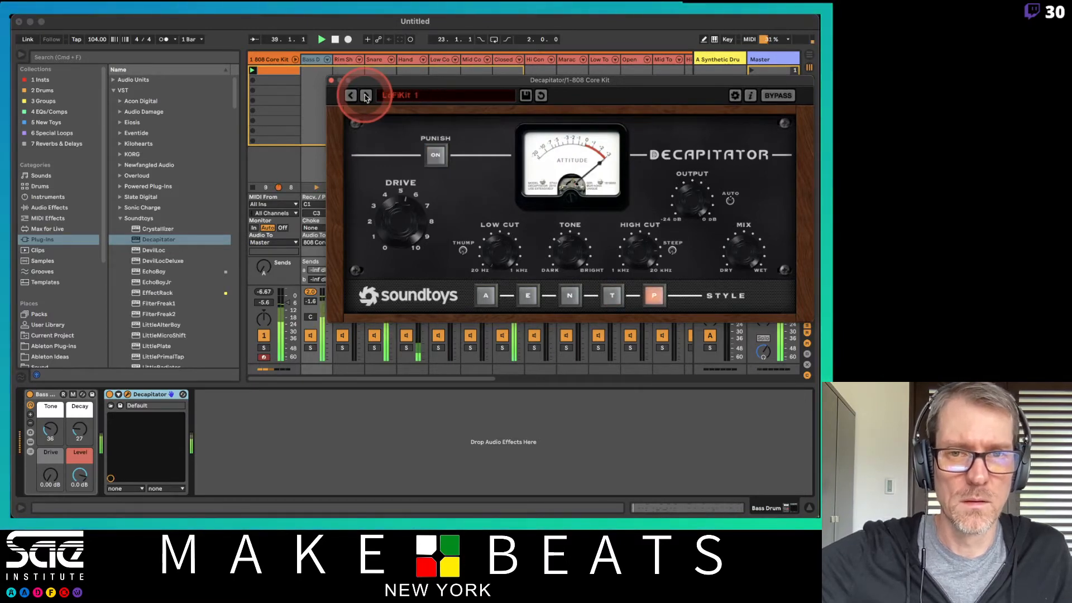
{"action": "left_click", "coordinate": [366, 96]}
{"action": "left_click", "coordinate": [366, 96]}
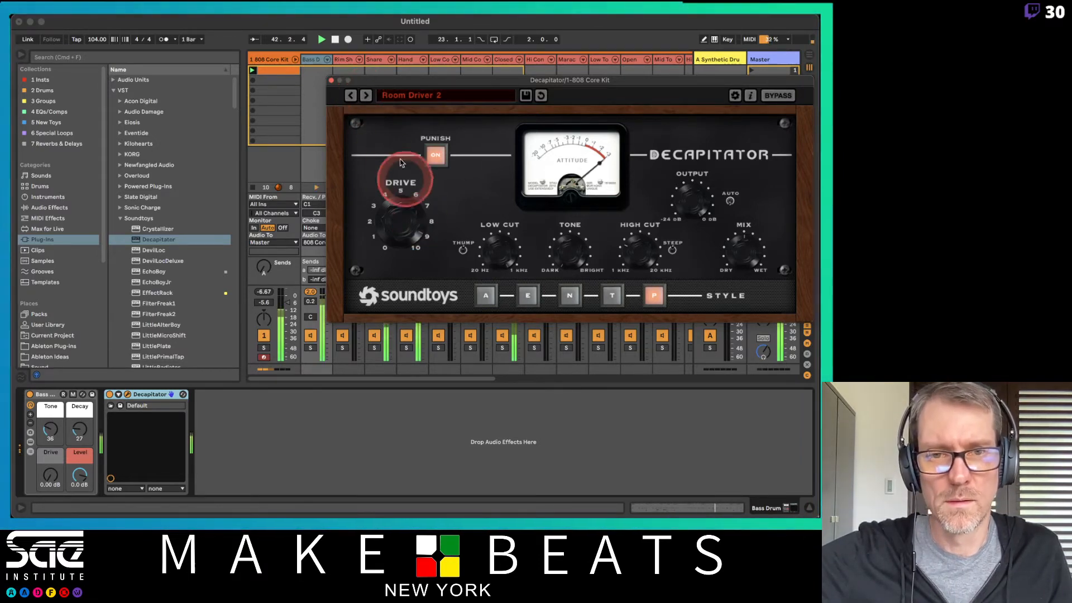
- Load Decapitator's Beefy preset on the bass drum and close the plug-in window
{"action": "left_click", "coordinate": [407, 97]}
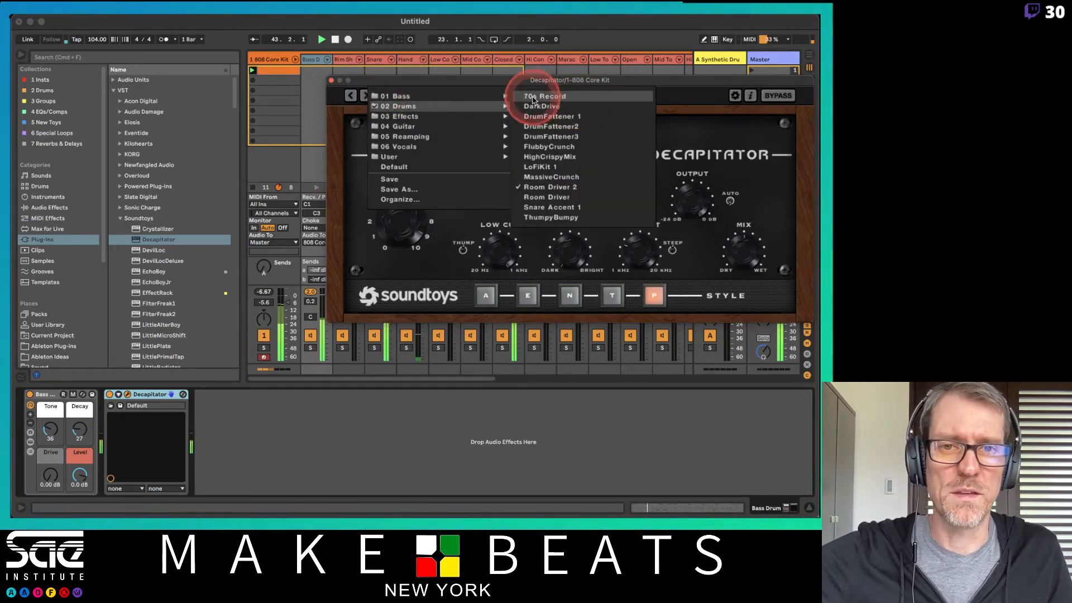
{"action": "mouse_move", "coordinate": [476, 97]}
{"action": "left_click", "coordinate": [536, 97]}
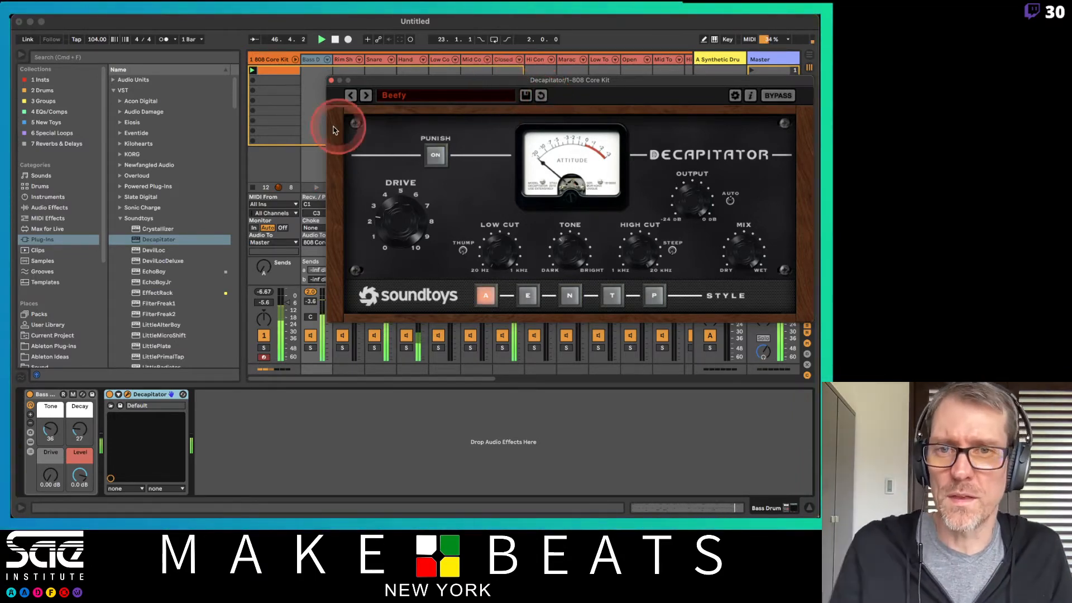
{"action": "left_click", "coordinate": [331, 81]}
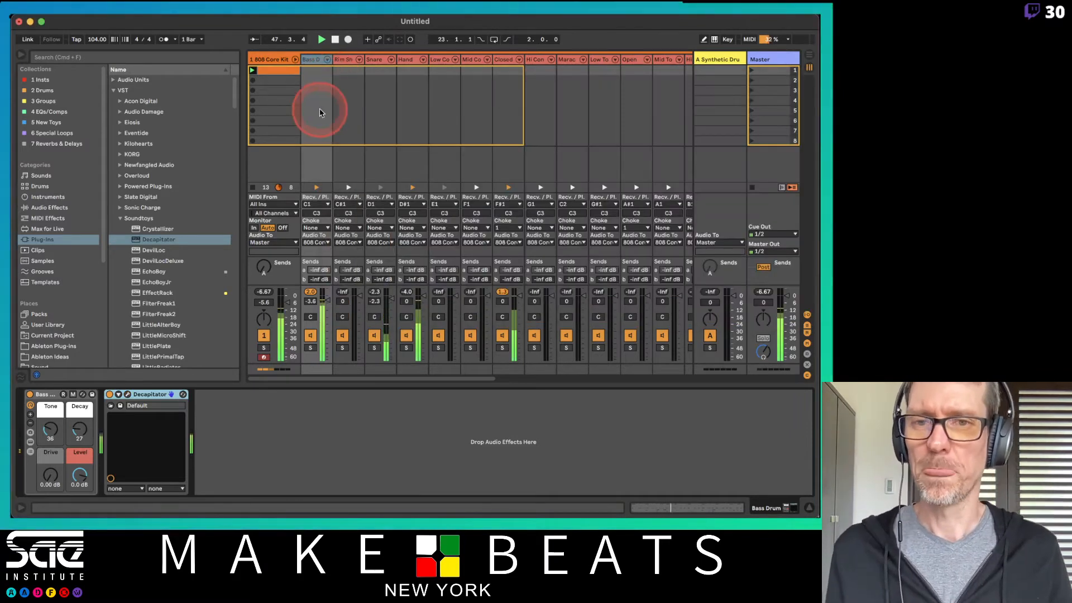
- Recheck the Bass Drum chain's devices and fold the 808 Core Kit's chains
{"action": "left_click", "coordinate": [295, 59]}
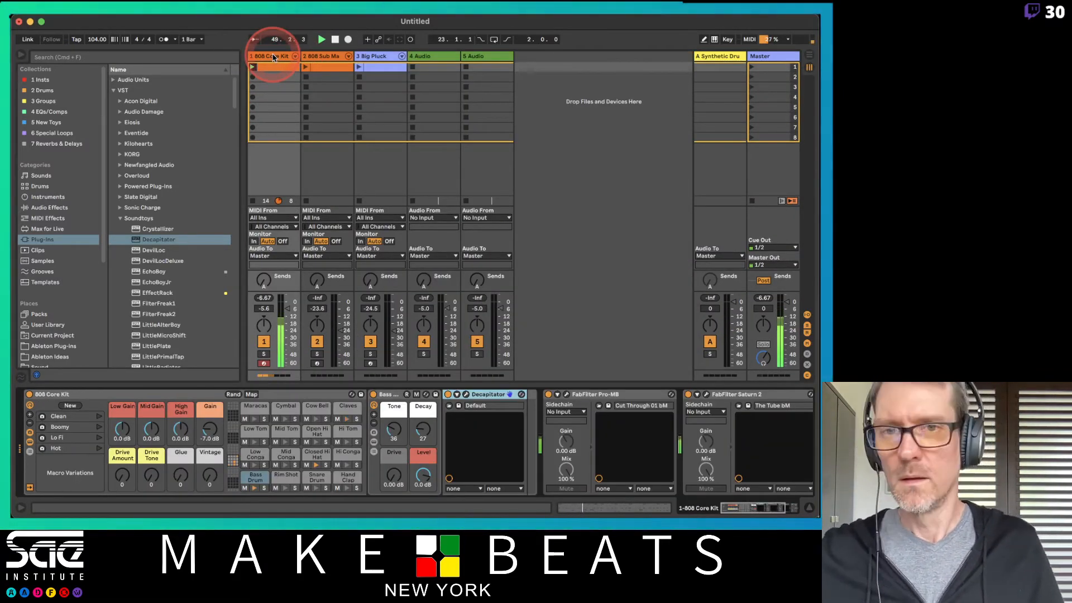
{"action": "left_click", "coordinate": [295, 56]}
{"action": "left_click", "coordinate": [308, 59]}
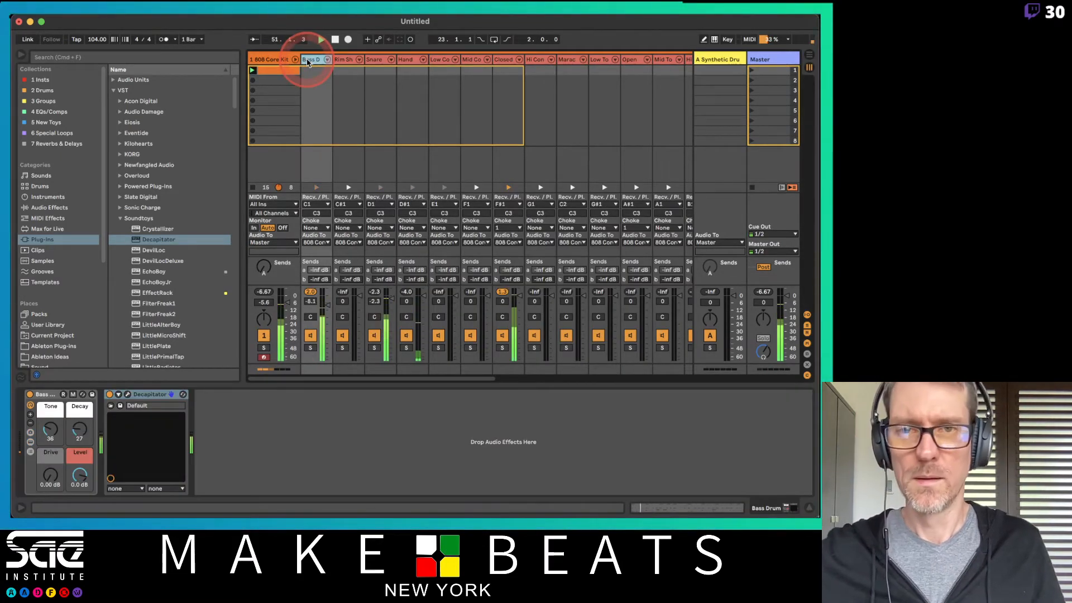
{"action": "left_click", "coordinate": [295, 60]}
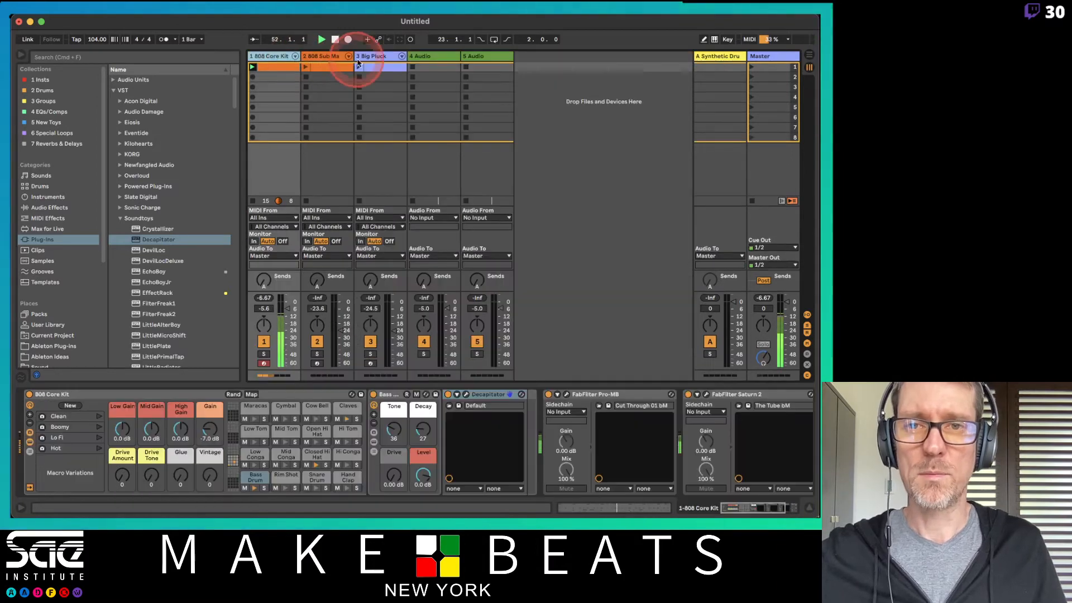
- Select the 808 Sub Mapped track and launch its first clip alongside the drum beat
{"action": "left_click", "coordinate": [337, 57]}
{"action": "key", "text": "Right"}
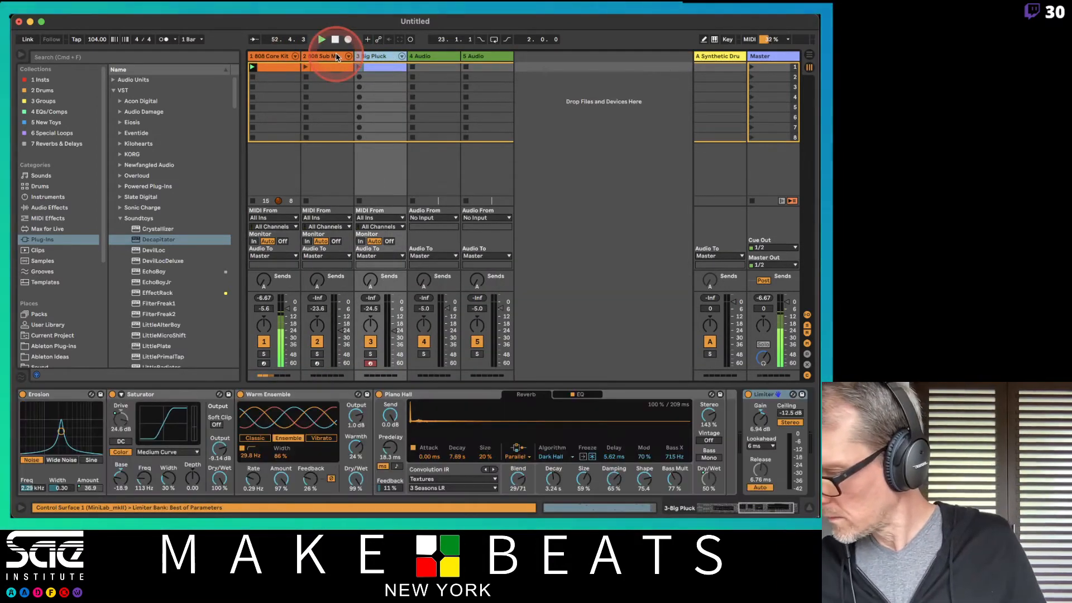
{"action": "left_click", "coordinate": [337, 57]}
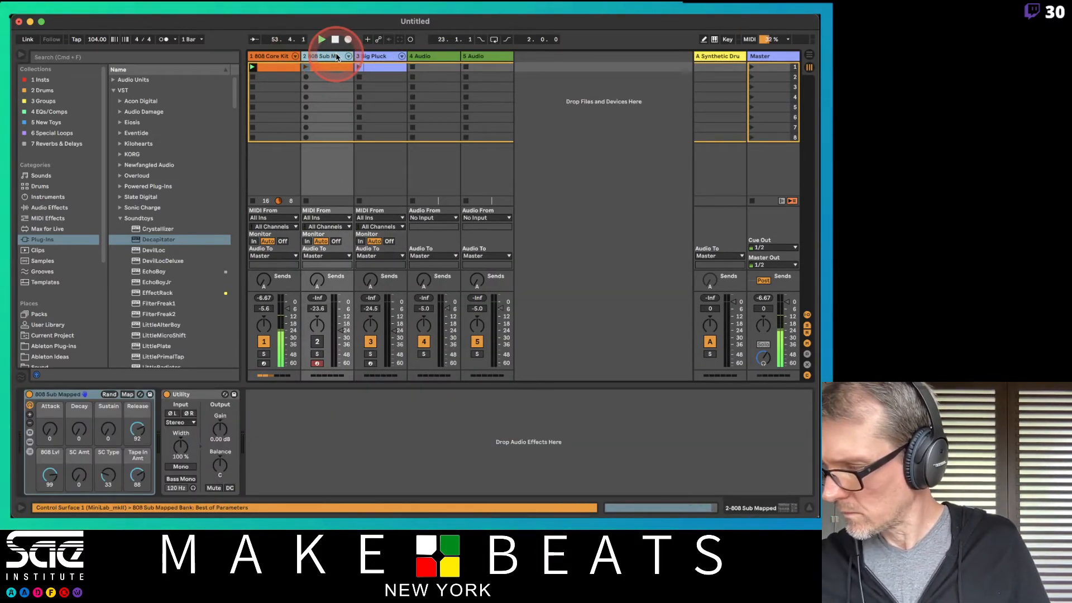
{"action": "left_click", "coordinate": [305, 67]}
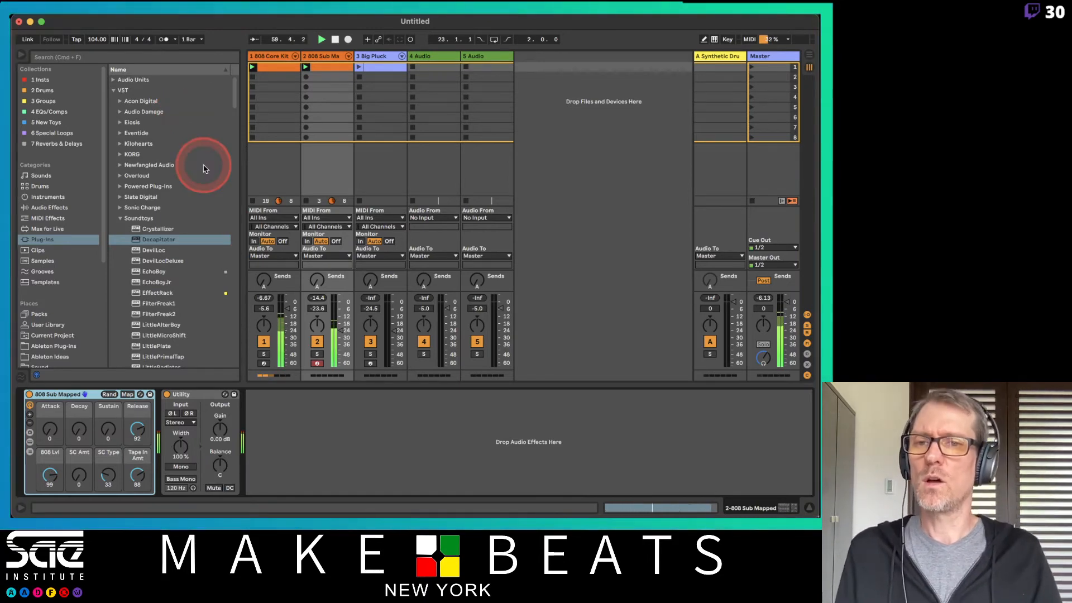
- Stop playback and insert the FabFilter Pro-C 2 plug-in between the instrument and Utility on the 808 Sub Mapped track
{"action": "left_click", "coordinate": [47, 111]}
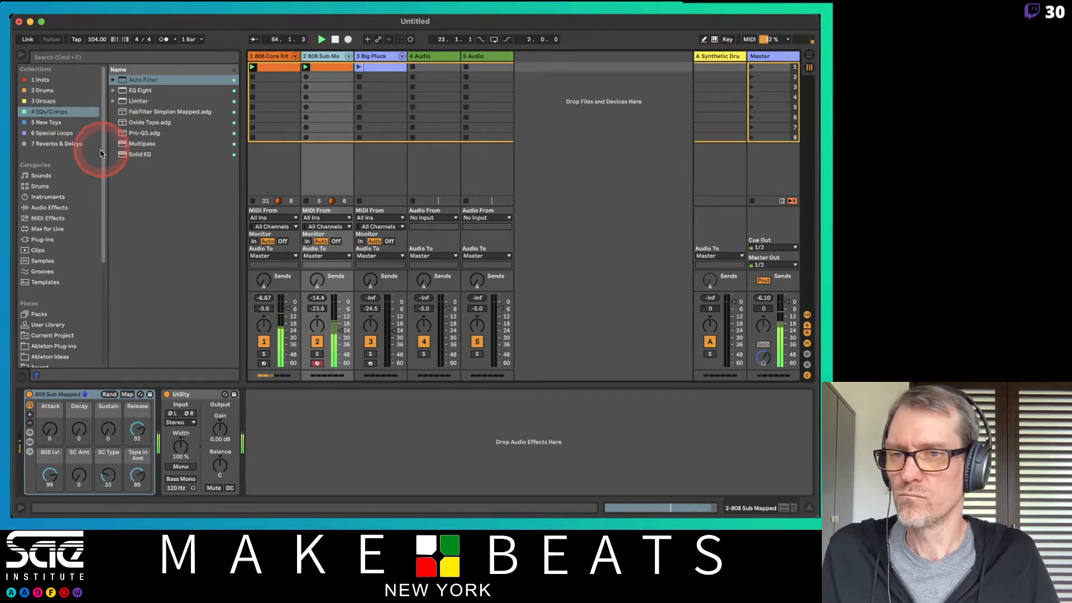
{"action": "left_click", "coordinate": [48, 229]}
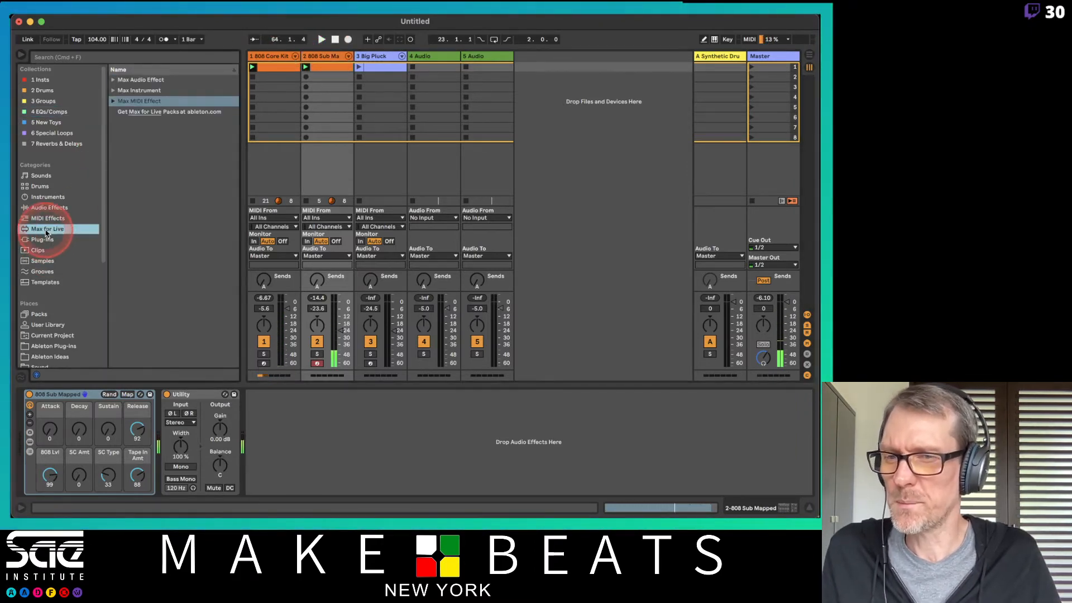
{"action": "left_click", "coordinate": [42, 240]}
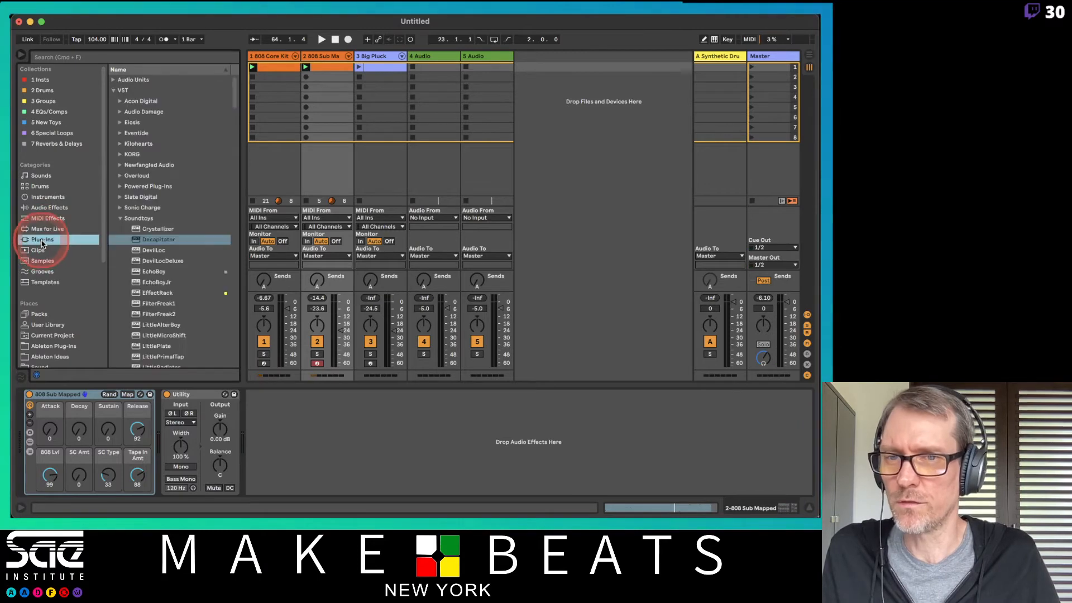
{"action": "left_click", "coordinate": [122, 219]}
{"action": "scroll", "coordinate": [121, 223], "scroll_direction": "down", "scroll_amount": 10}
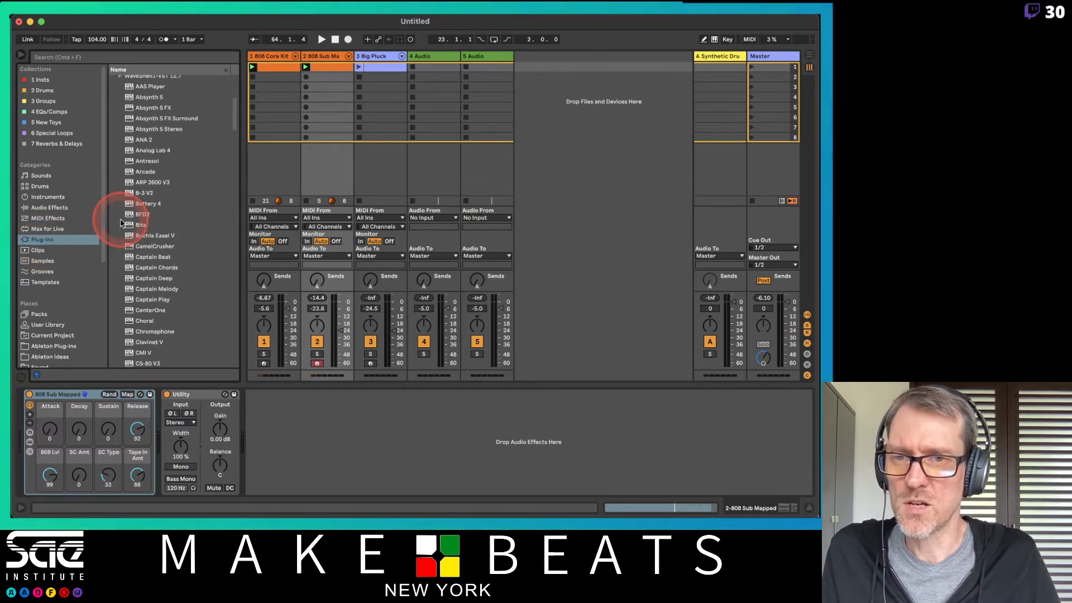
{"action": "scroll", "coordinate": [121, 223], "scroll_direction": "down", "scroll_amount": 8}
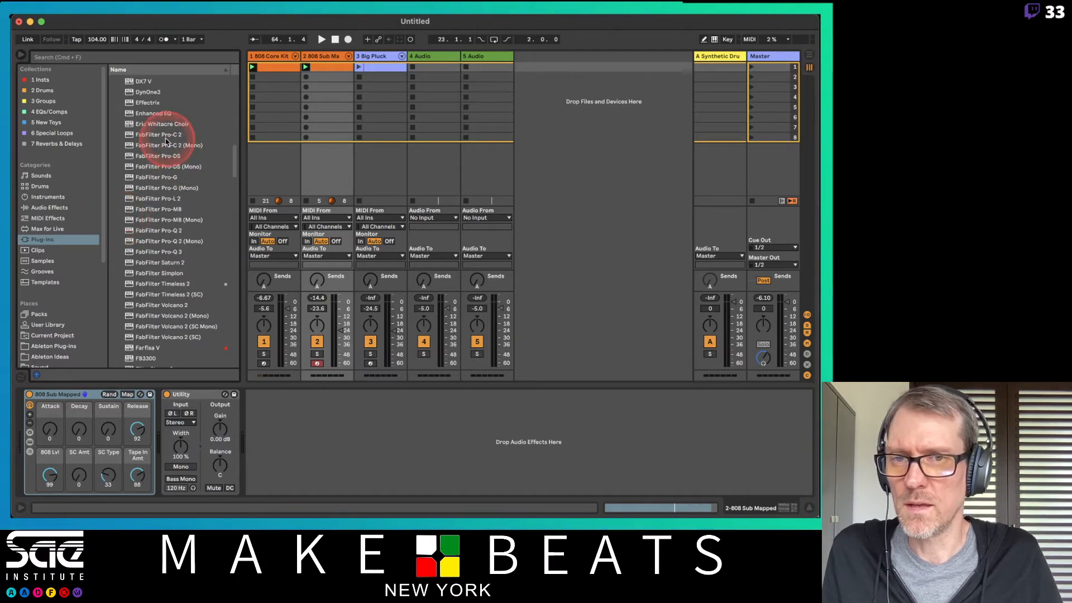
{"action": "left_click_drag", "start_coordinate": [160, 138], "coordinate": [182, 419]}
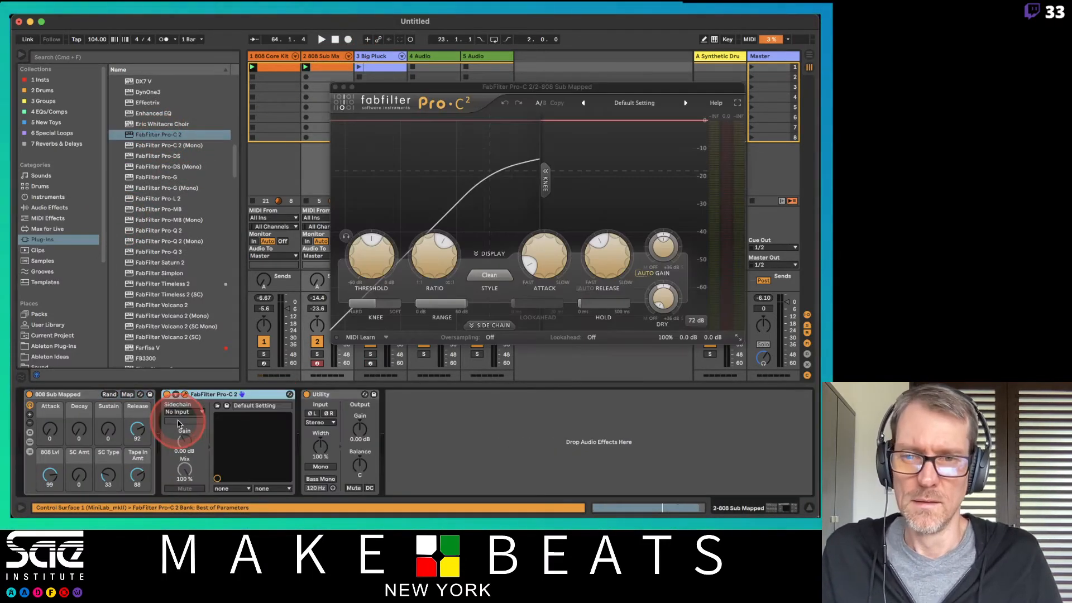
- Route 1-808 Core Kit into Pro-C 2's sidechain input and switch the compressor's expanded side chain section to external
{"action": "left_click", "coordinate": [187, 411]}
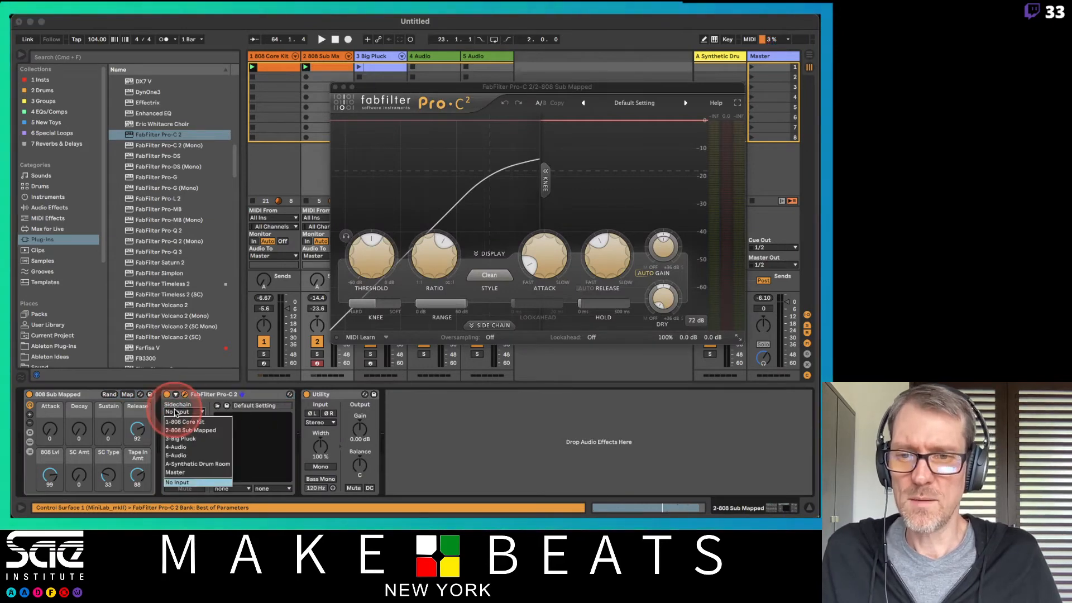
{"action": "left_click", "coordinate": [195, 423]}
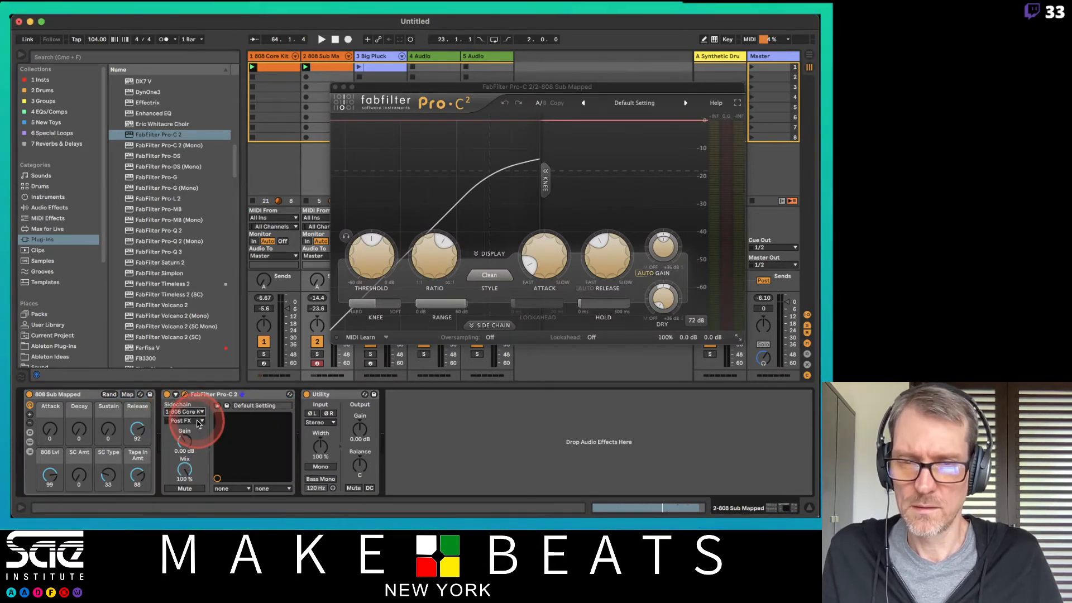
{"action": "left_click", "coordinate": [175, 394]}
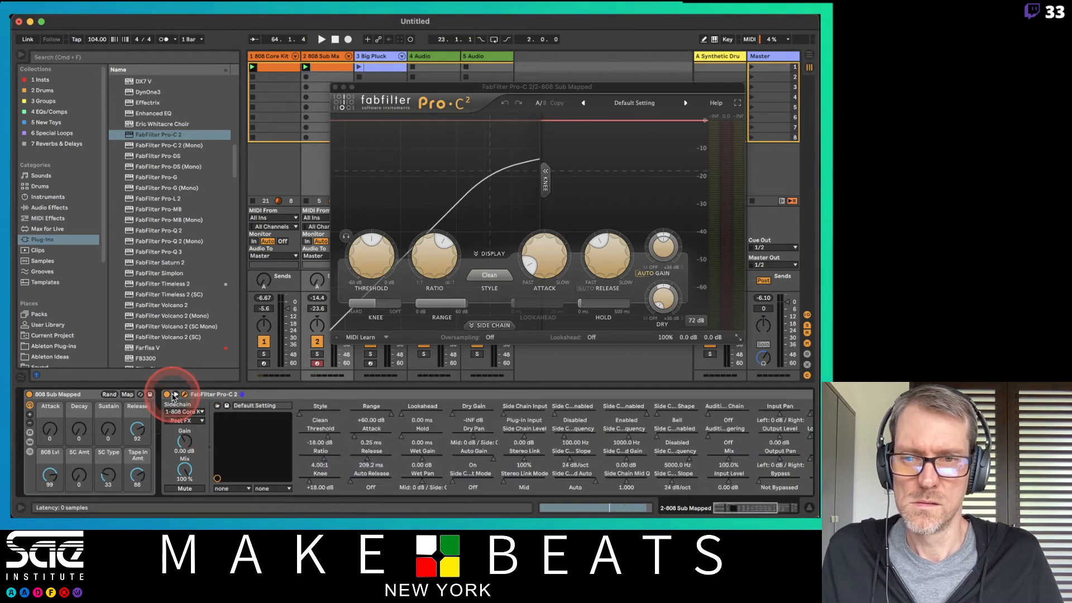
{"action": "left_click", "coordinate": [175, 395]}
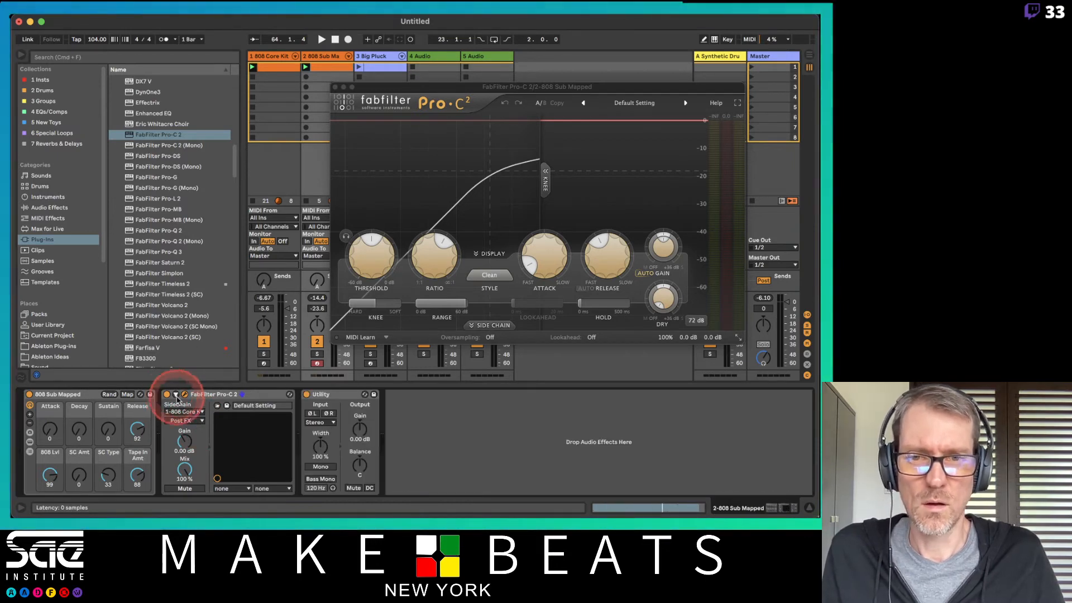
{"action": "left_click", "coordinate": [490, 325]}
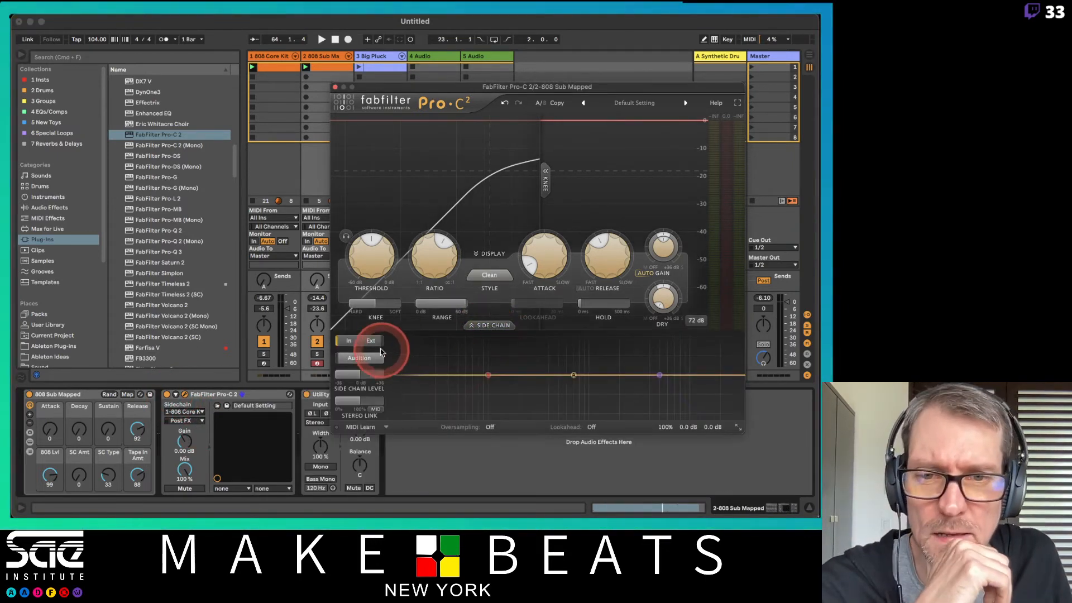
{"action": "left_click", "coordinate": [377, 344]}
- Filter Pro-C 2's side-chain signal with a high-pass at about 31 Hz and a low-pass at about 118 Hz
{"action": "mouse_move", "coordinate": [649, 372]}
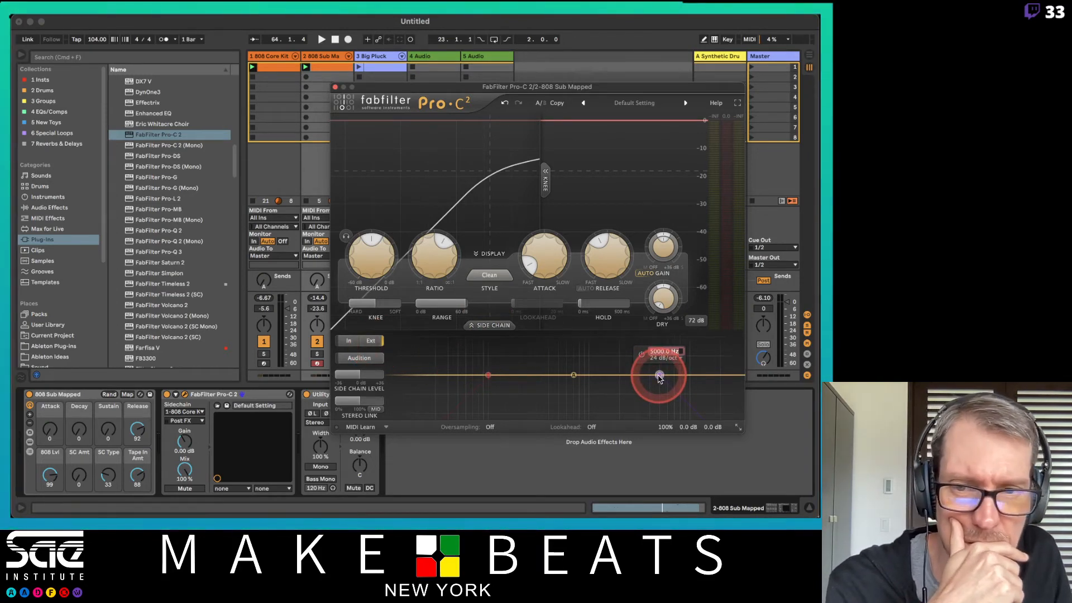
{"action": "left_click_drag", "start_coordinate": [659, 378], "coordinate": [529, 375]}
{"action": "left_click", "coordinate": [486, 377]}
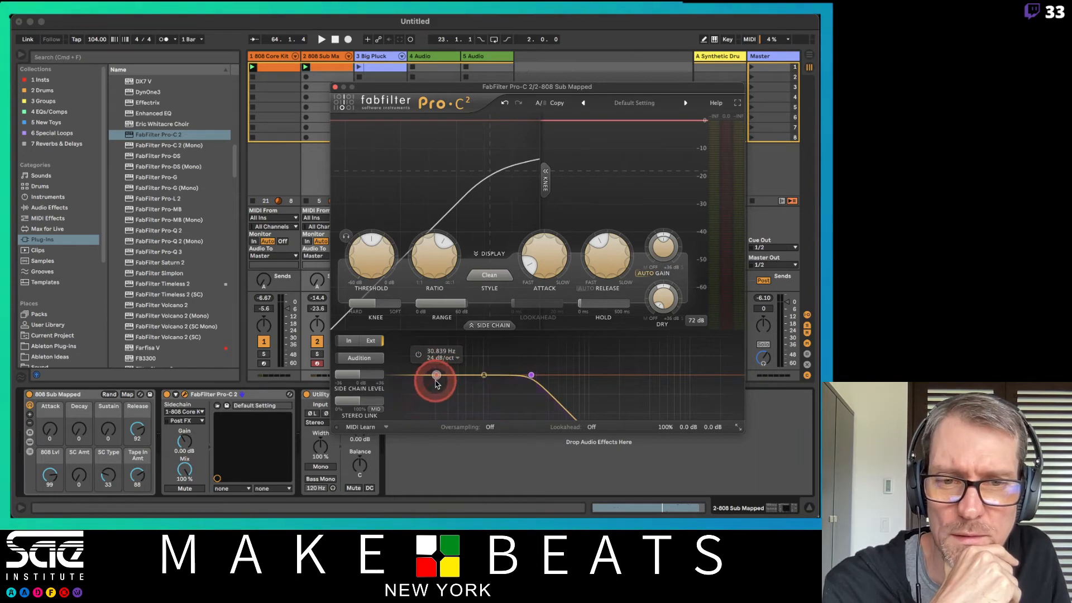
{"action": "left_click", "coordinate": [546, 386]}
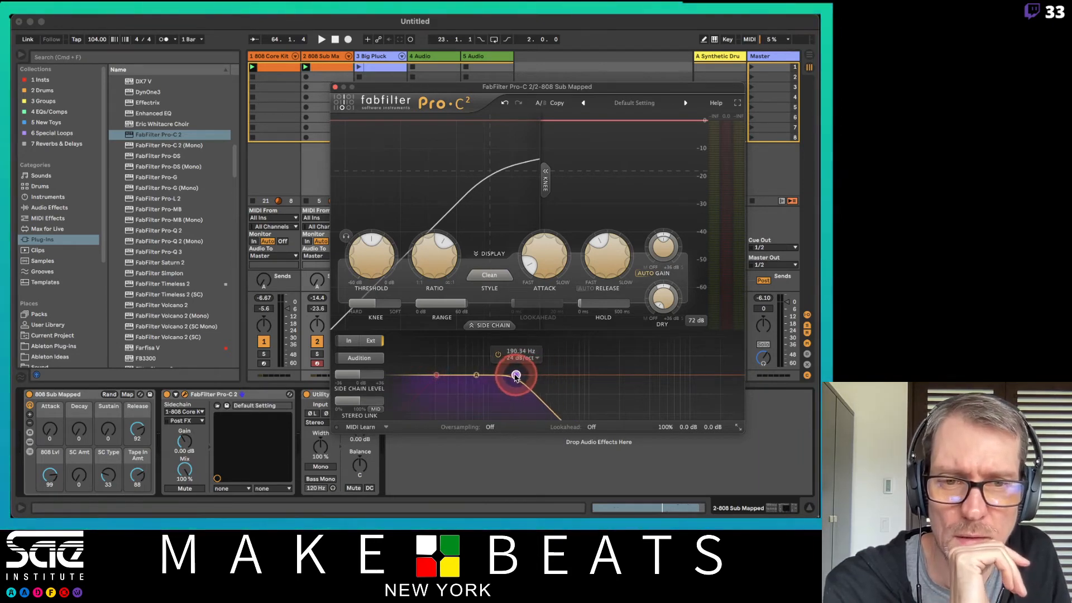
- Play the beat, try a lower Pro-C 2 threshold and load the Mixbus preset EDM Subtle Pump Pulse bM
{"action": "key", "text": "space"}
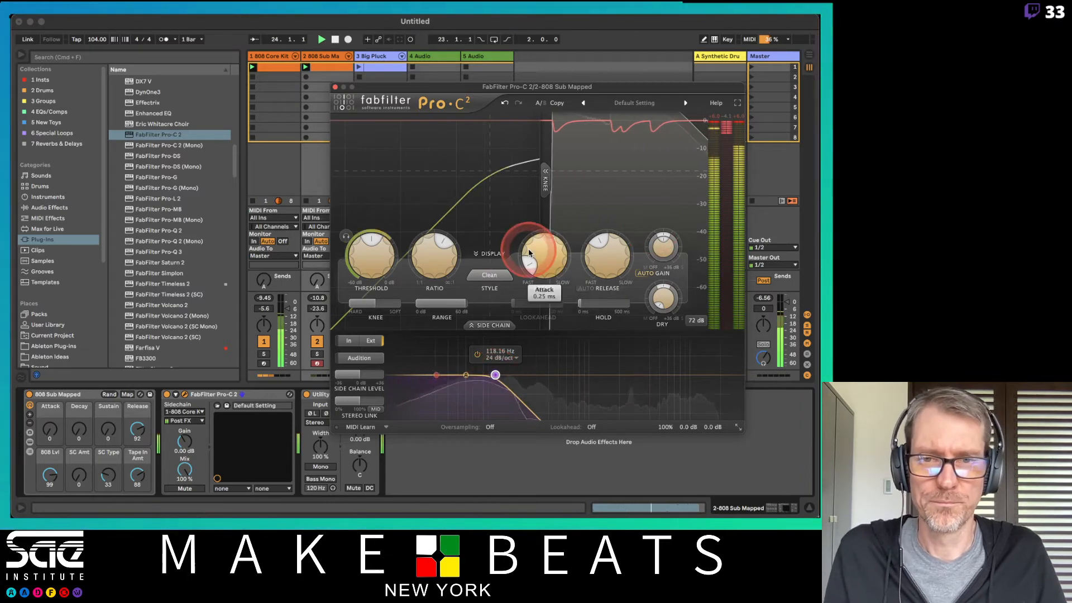
{"action": "left_click_drag", "start_coordinate": [371, 258], "coordinate": [403, 273]}
{"action": "left_click", "coordinate": [640, 105]}
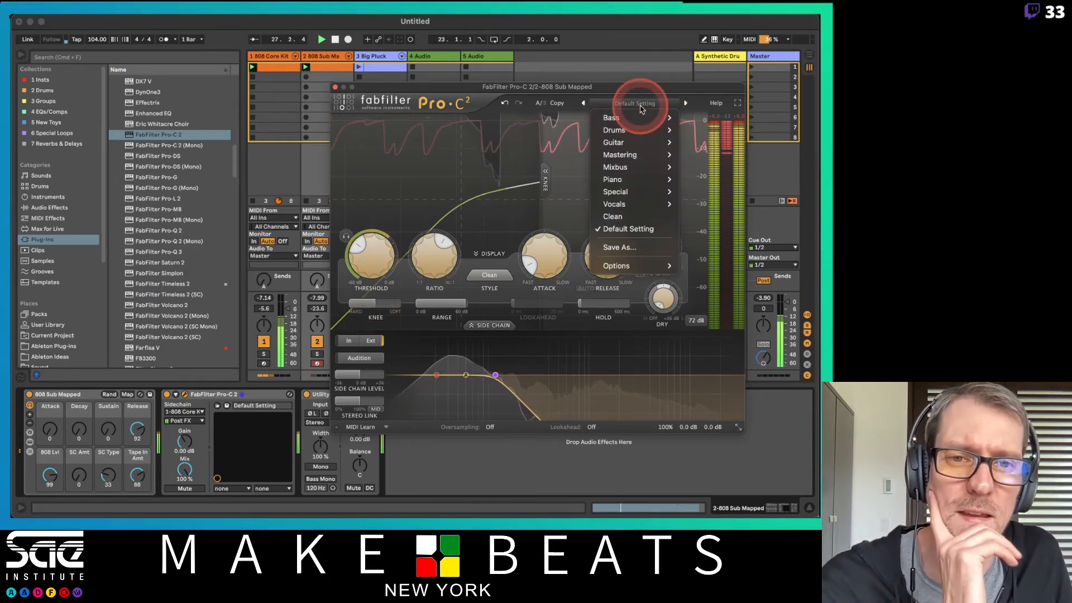
{"action": "mouse_move", "coordinate": [639, 125]}
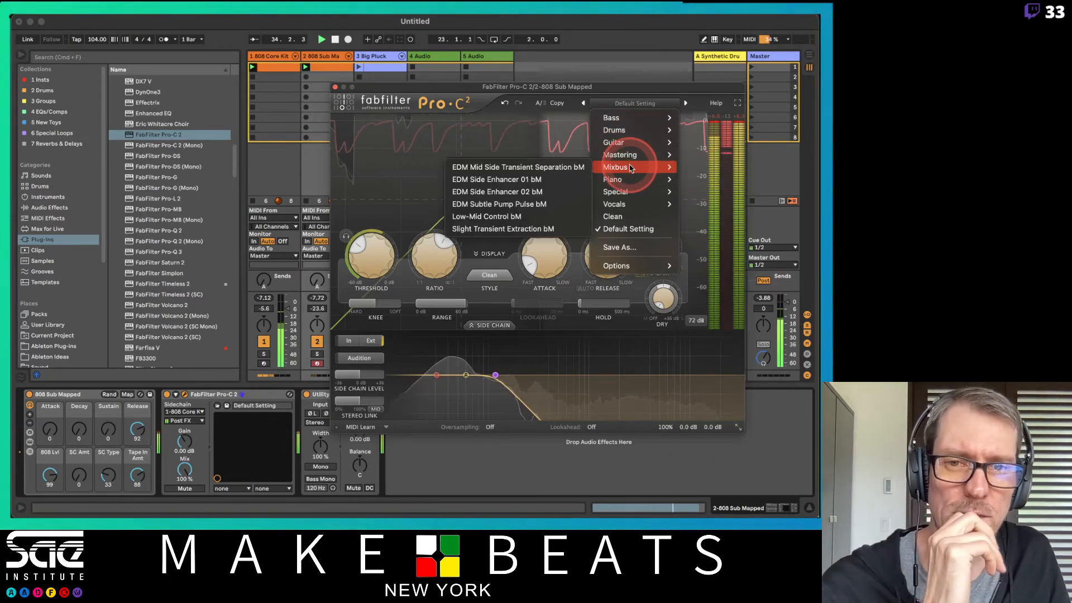
{"action": "left_click", "coordinate": [540, 204]}
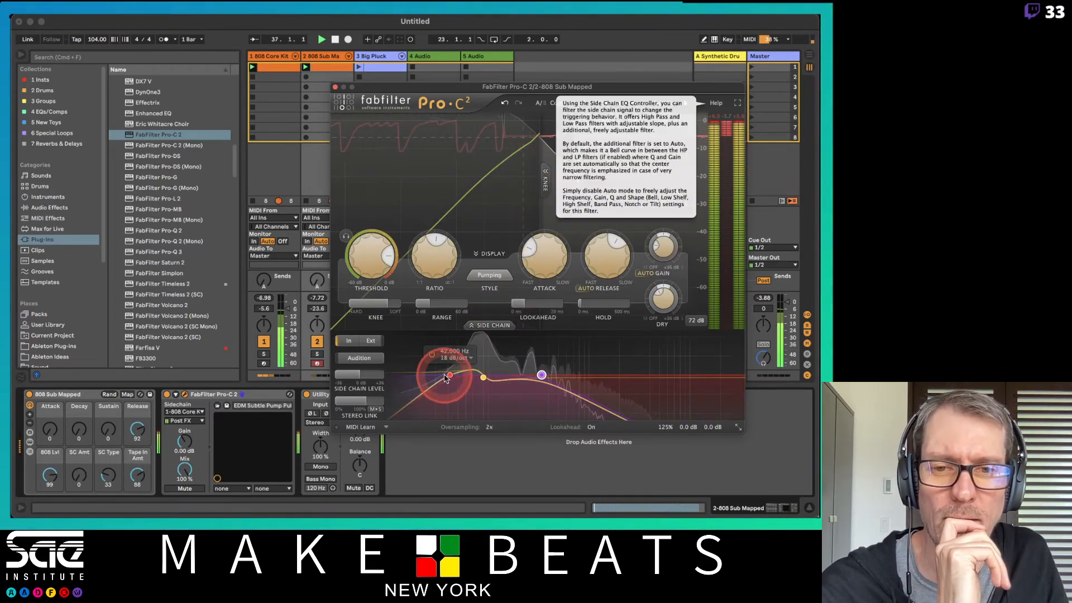
- Lower the side-chain high-pass frequency and set the low-pass to about 227 Hz with a 24 dB/oct slope
{"action": "left_click_drag", "start_coordinate": [451, 375], "coordinate": [429, 401]}
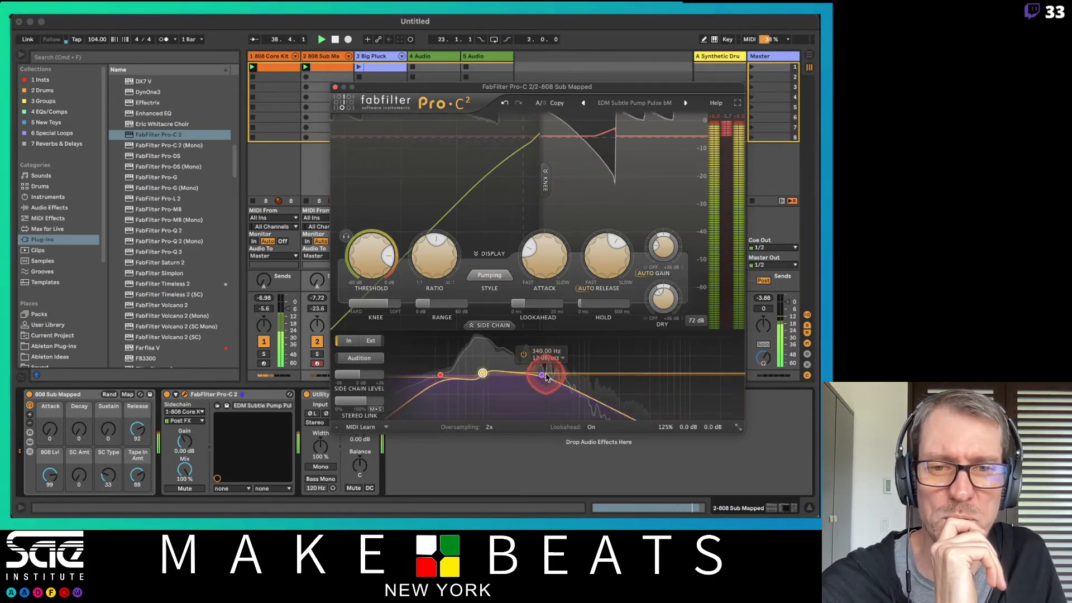
{"action": "left_click_drag", "start_coordinate": [542, 375], "coordinate": [528, 378]}
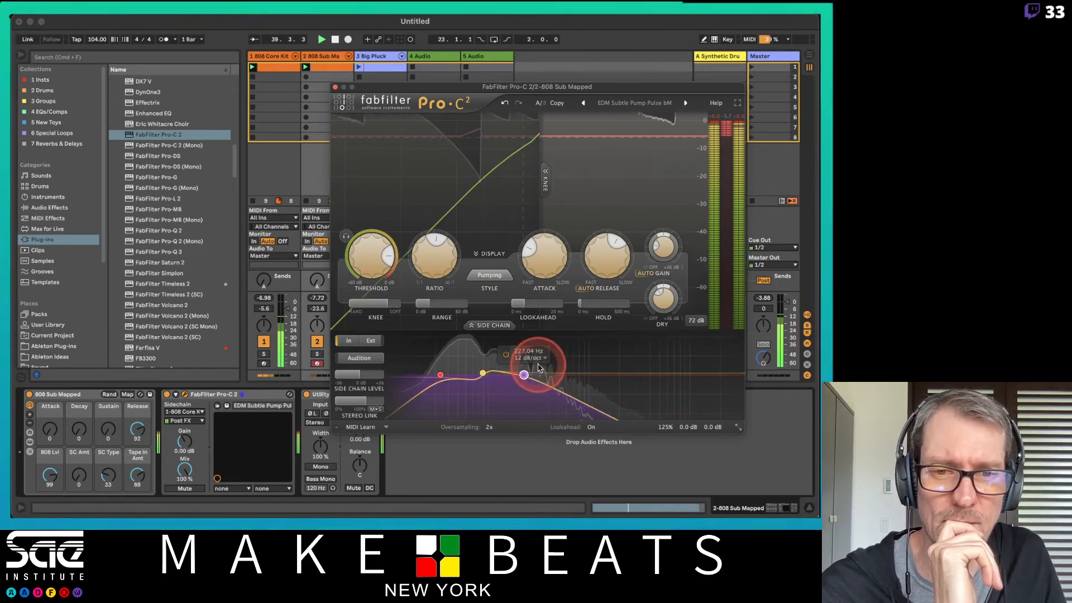
{"action": "left_click", "coordinate": [531, 358]}
{"action": "left_click", "coordinate": [540, 408]}
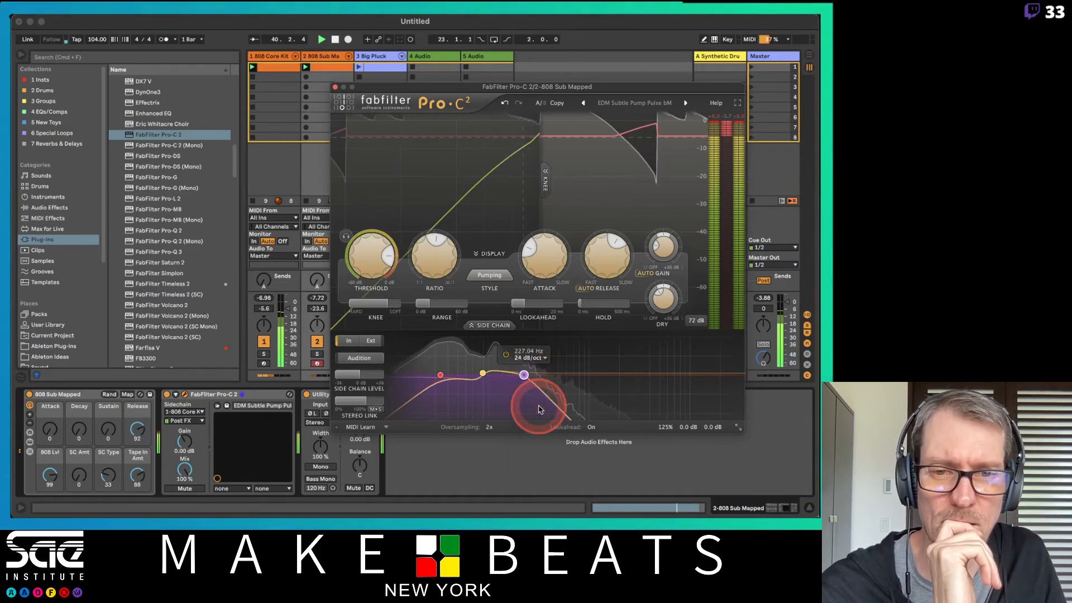
- Lower the side-chain low-pass frequency to about 195 Hz and try much lower Pro-C 2 thresholds while the beat plays
{"action": "left_click_drag", "start_coordinate": [529, 377], "coordinate": [513, 380]}
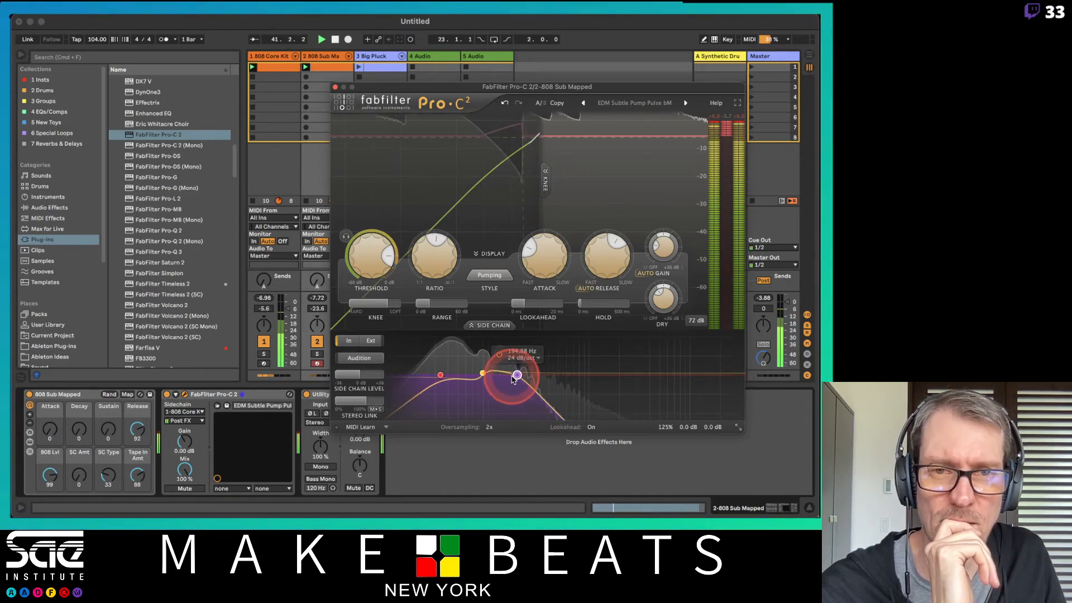
{"action": "mouse_move", "coordinate": [369, 263]}
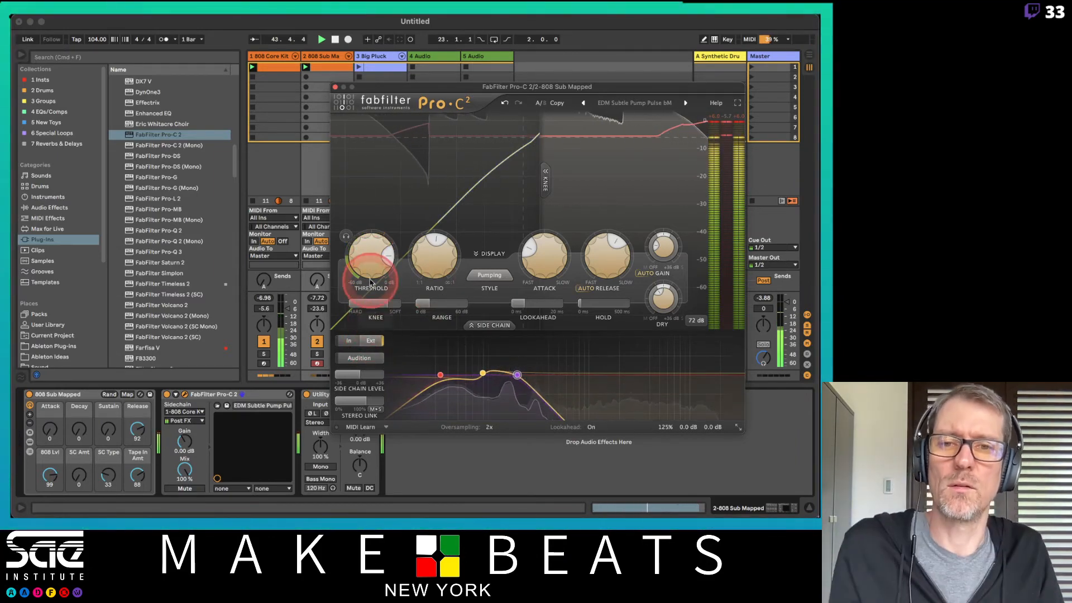
{"action": "left_click_drag", "start_coordinate": [369, 274], "coordinate": [378, 344]}
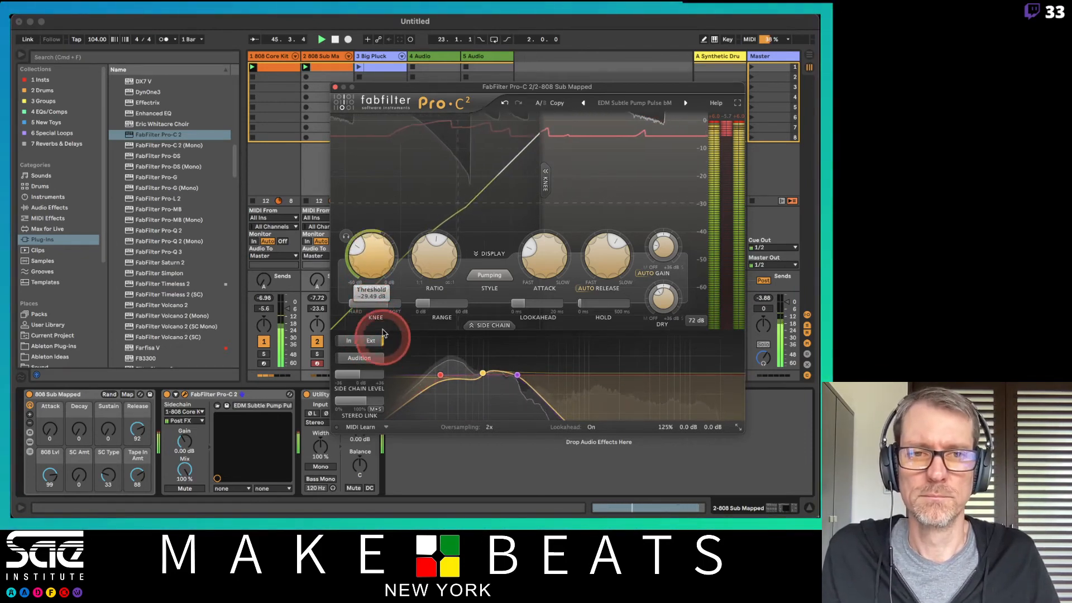
{"action": "left_click_drag", "start_coordinate": [378, 246], "coordinate": [378, 276]}
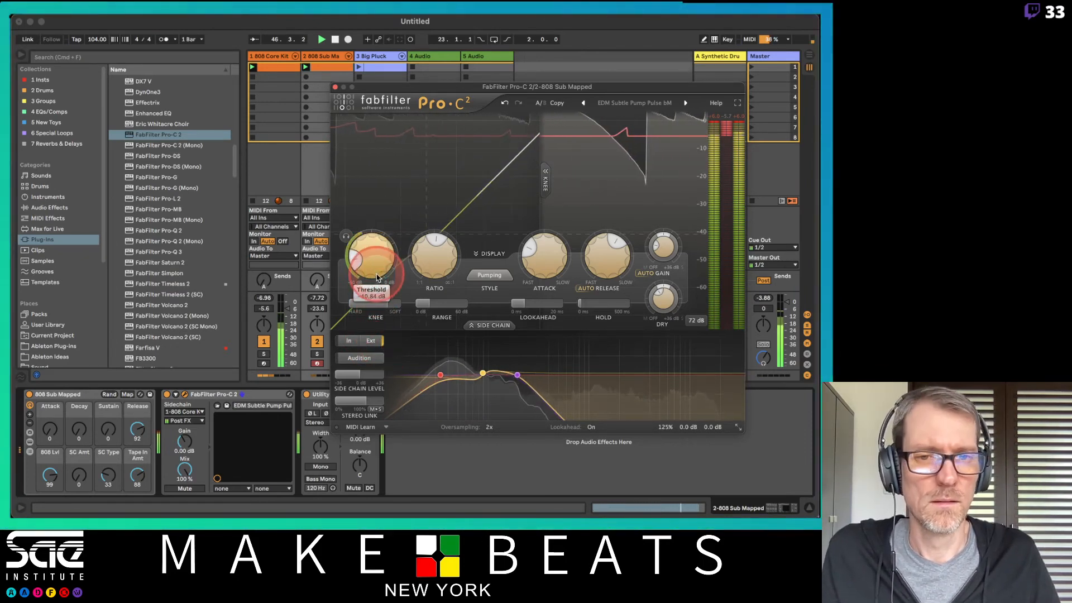
- Load Pro-C 2's Bass preset DI Attack Enhancer bM and advance to the following preset, DI Attack Reduction bM
{"action": "left_click", "coordinate": [645, 104]}
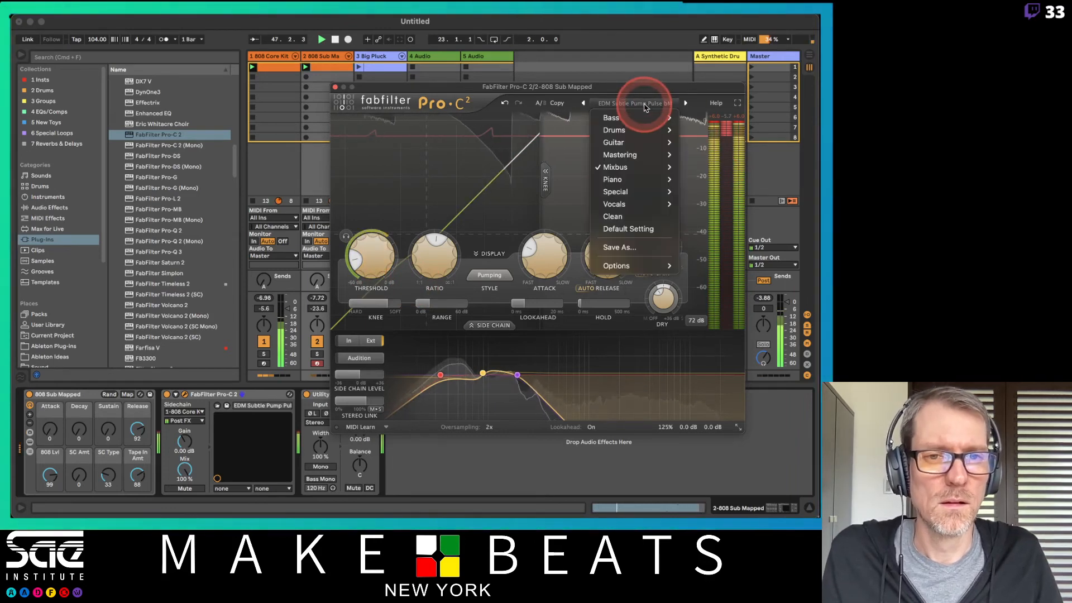
{"action": "mouse_move", "coordinate": [646, 170]}
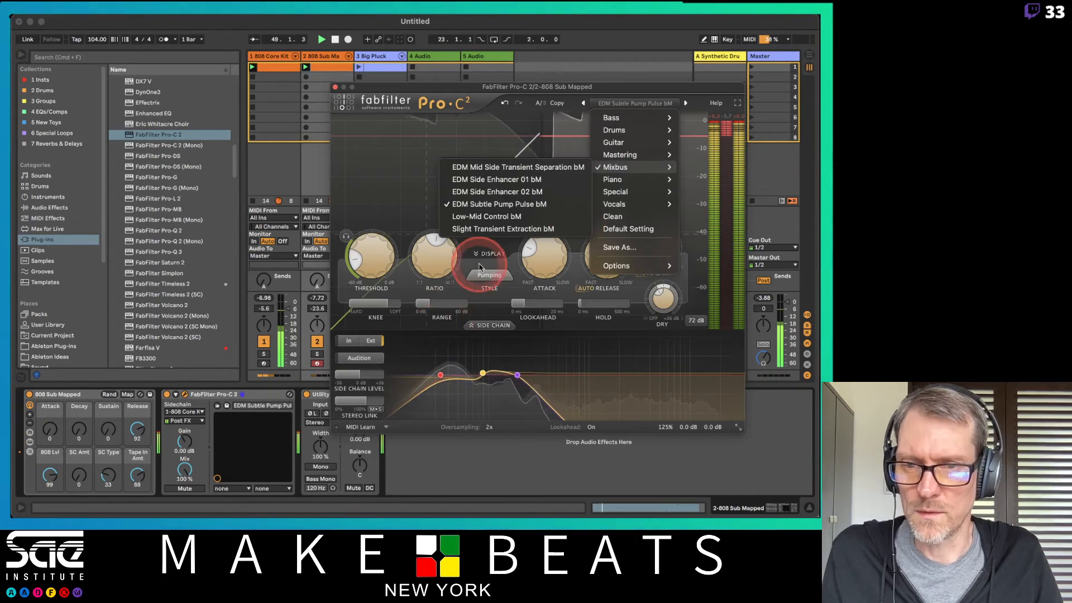
{"action": "mouse_move", "coordinate": [642, 121]}
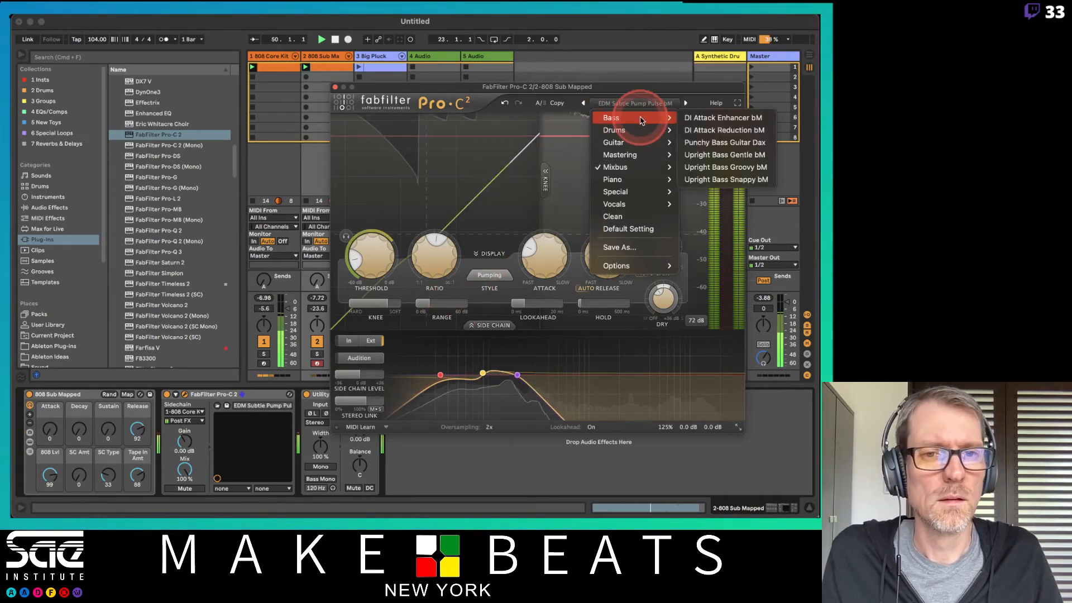
{"action": "left_click", "coordinate": [715, 124]}
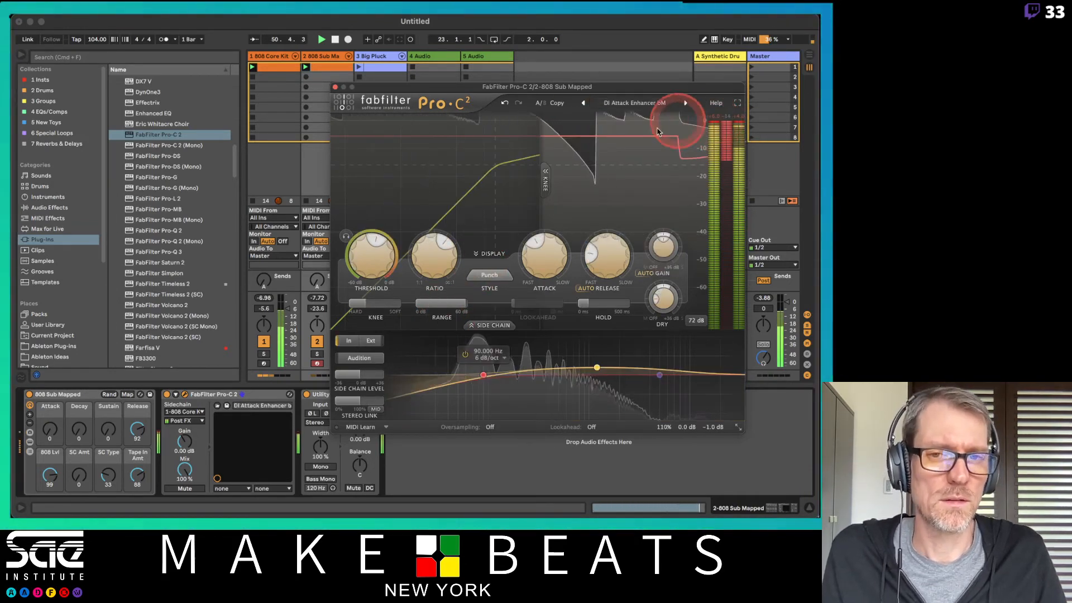
{"action": "left_click", "coordinate": [686, 104]}
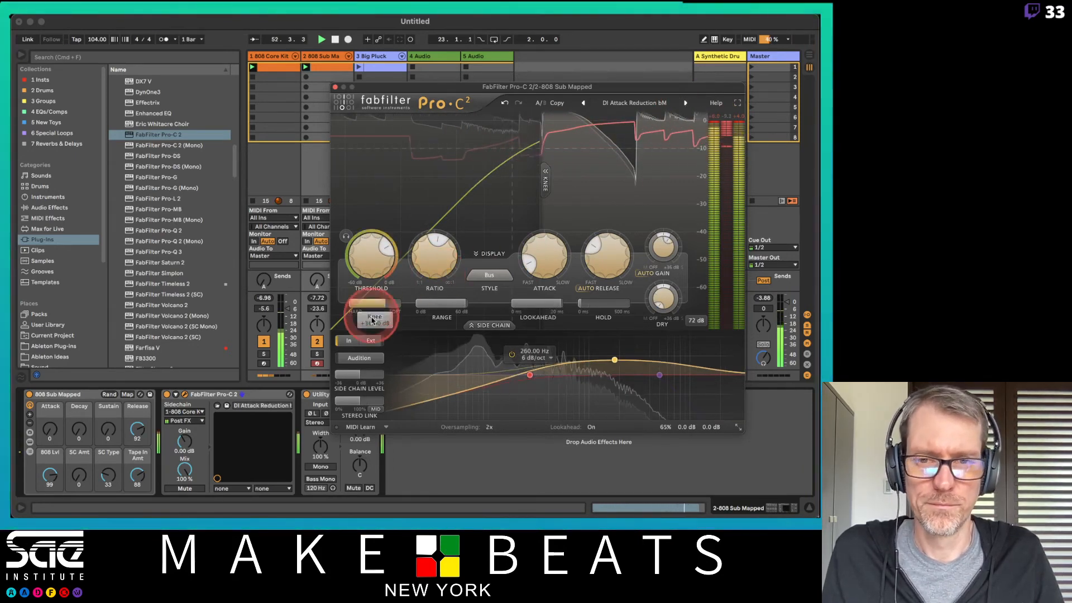
{"action": "left_click_drag", "start_coordinate": [366, 265], "coordinate": [367, 266]}
- Flatten the side-chain mid band at about 319 Hz and filter with a 47 Hz high-pass and a 125 Hz, 24 dB/oct low-pass
{"action": "left_click", "coordinate": [615, 360]}
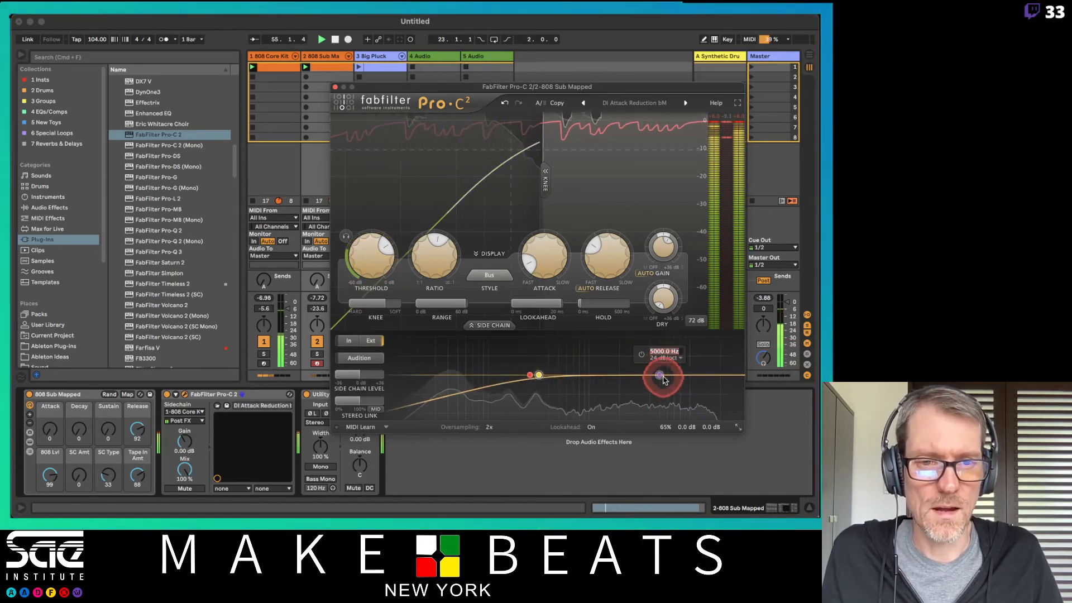
{"action": "left_click", "coordinate": [676, 358]}
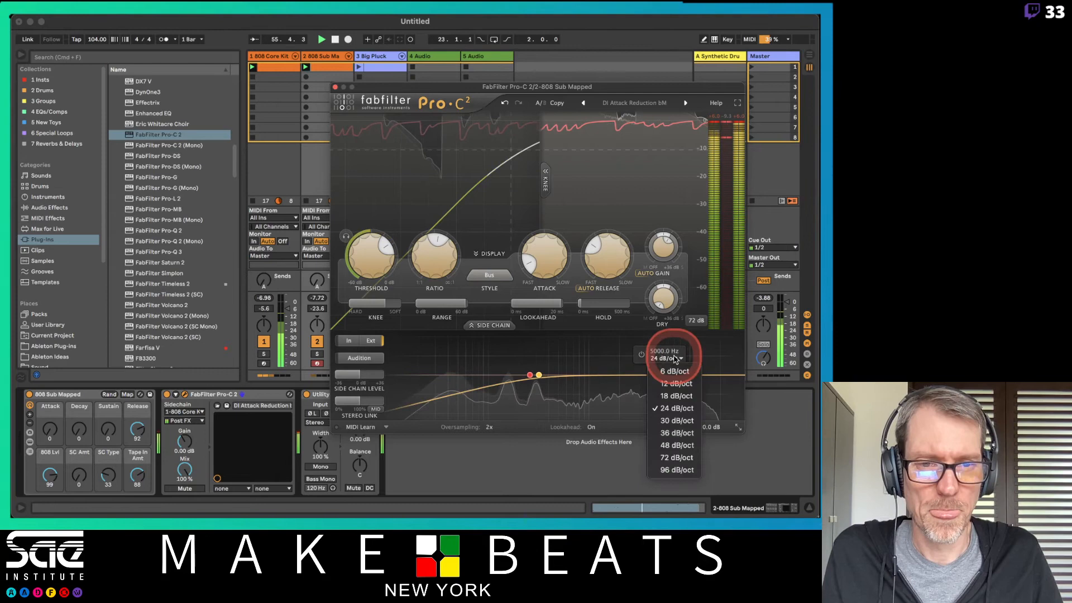
{"action": "left_click", "coordinate": [675, 413]}
{"action": "left_click", "coordinate": [663, 385]}
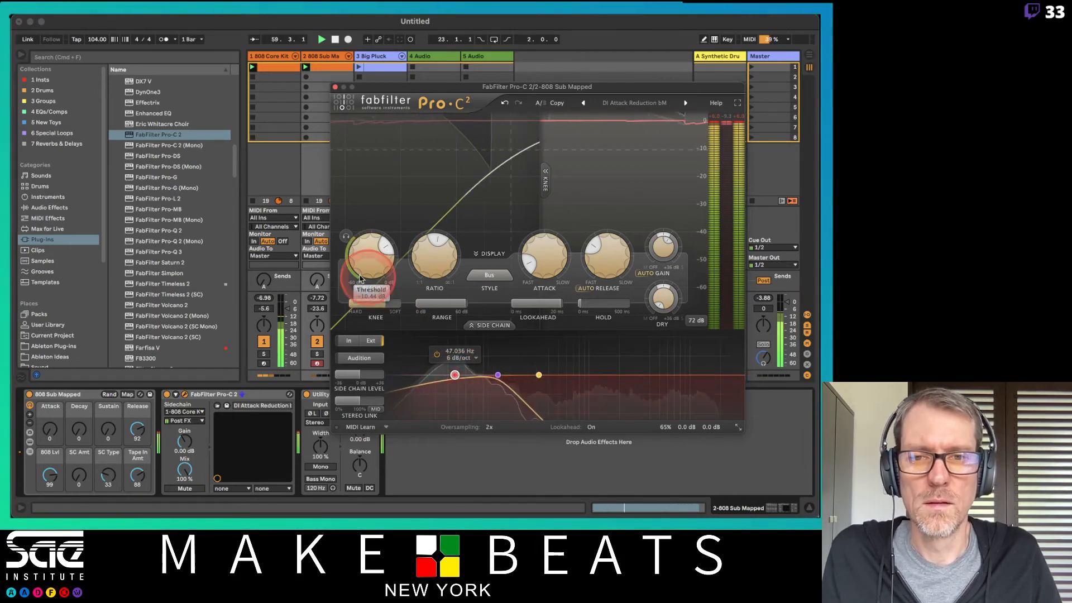
- Lower the Pro-C 2 threshold strongly and set the attack to 0.20 ms and the release to about 11.4%
{"action": "left_click_drag", "start_coordinate": [386, 260], "coordinate": [367, 341]}
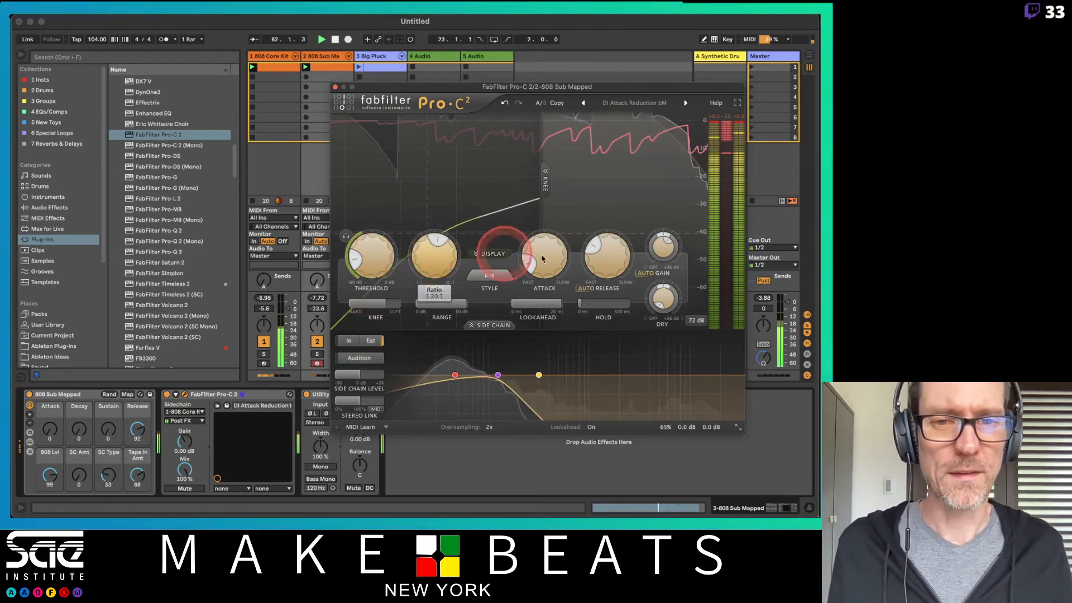
{"action": "left_click_drag", "start_coordinate": [617, 270], "coordinate": [602, 276]}
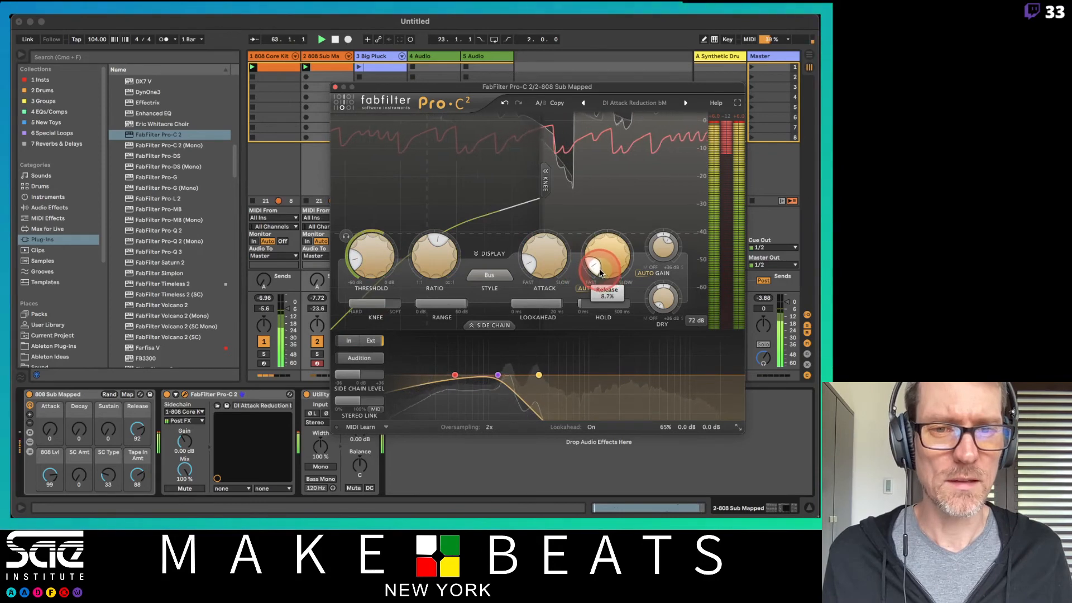
{"action": "mouse_move", "coordinate": [552, 265]}
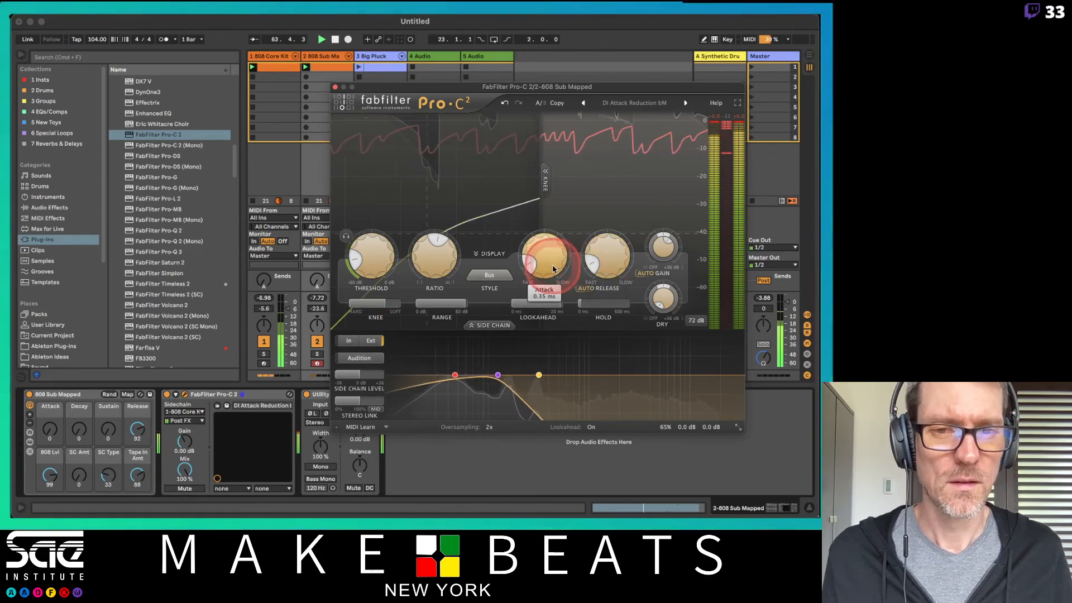
{"action": "left_click_drag", "start_coordinate": [553, 269], "coordinate": [554, 274]}
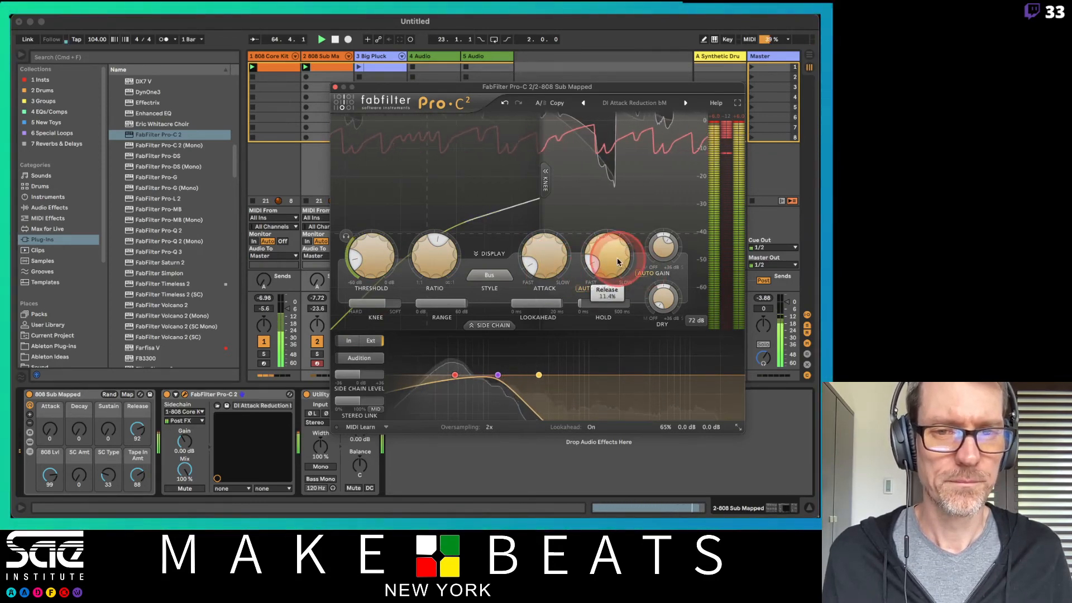
- Audition the Clean, Classic and Opto compression styles on the 808 sub
{"action": "left_click", "coordinate": [489, 276]}
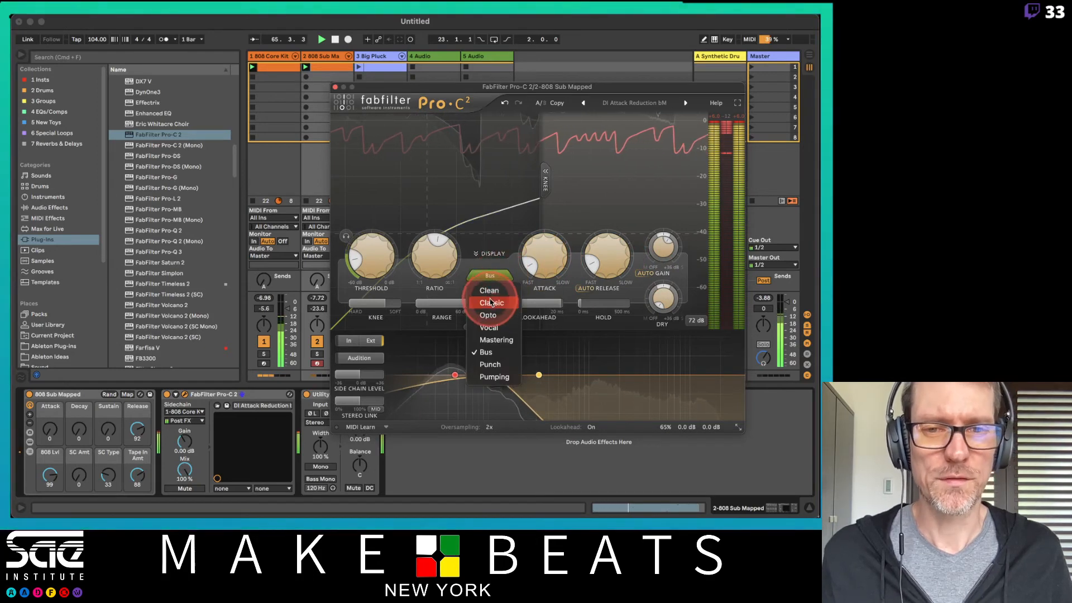
{"action": "left_click", "coordinate": [574, 200]}
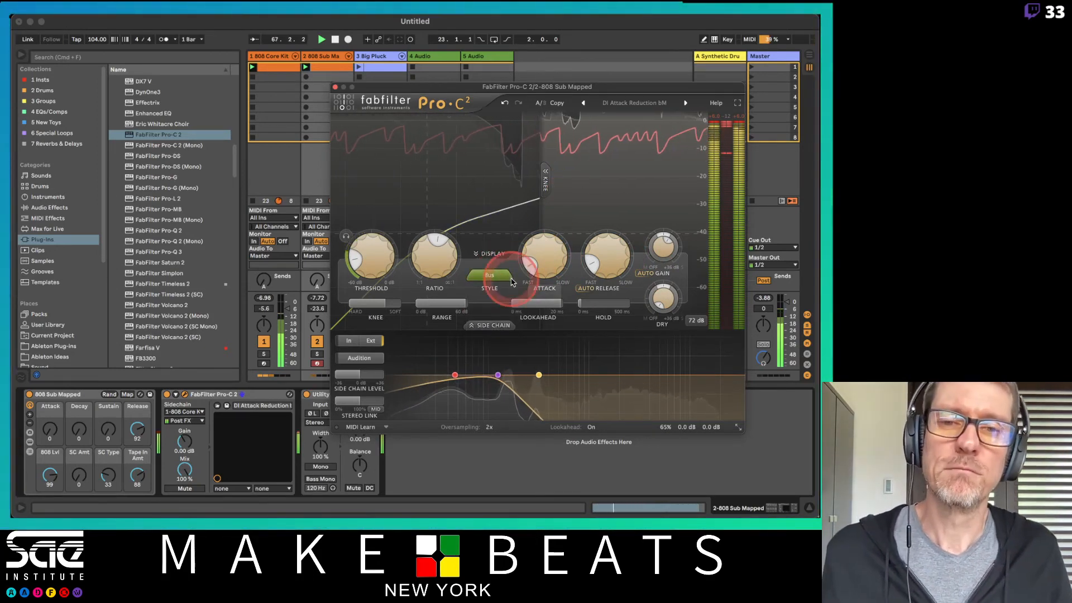
{"action": "left_click", "coordinate": [492, 275]}
{"action": "left_click", "coordinate": [491, 290]}
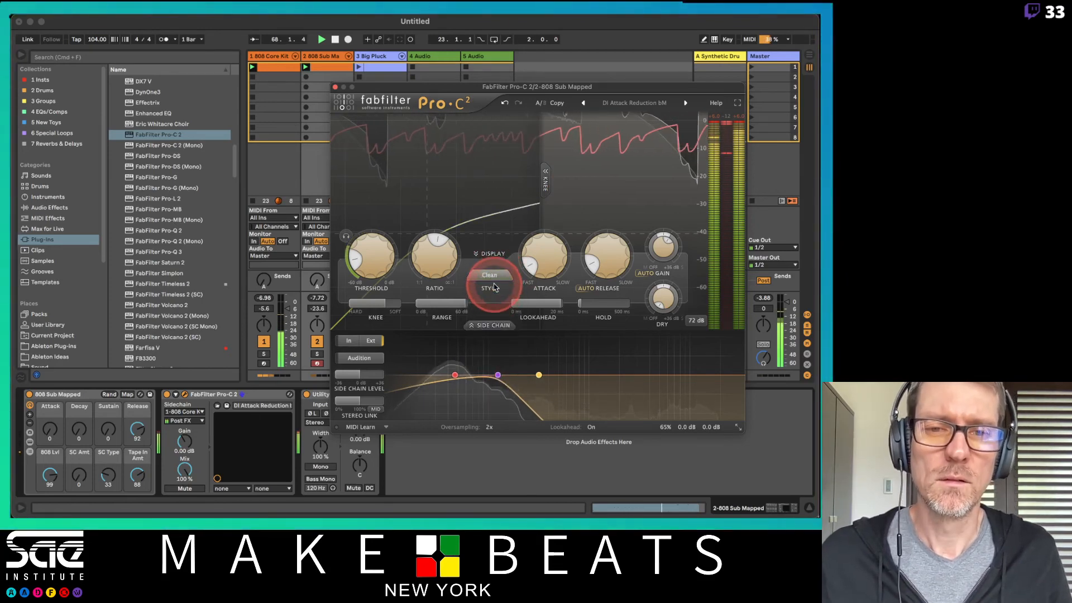
{"action": "left_click", "coordinate": [491, 276]}
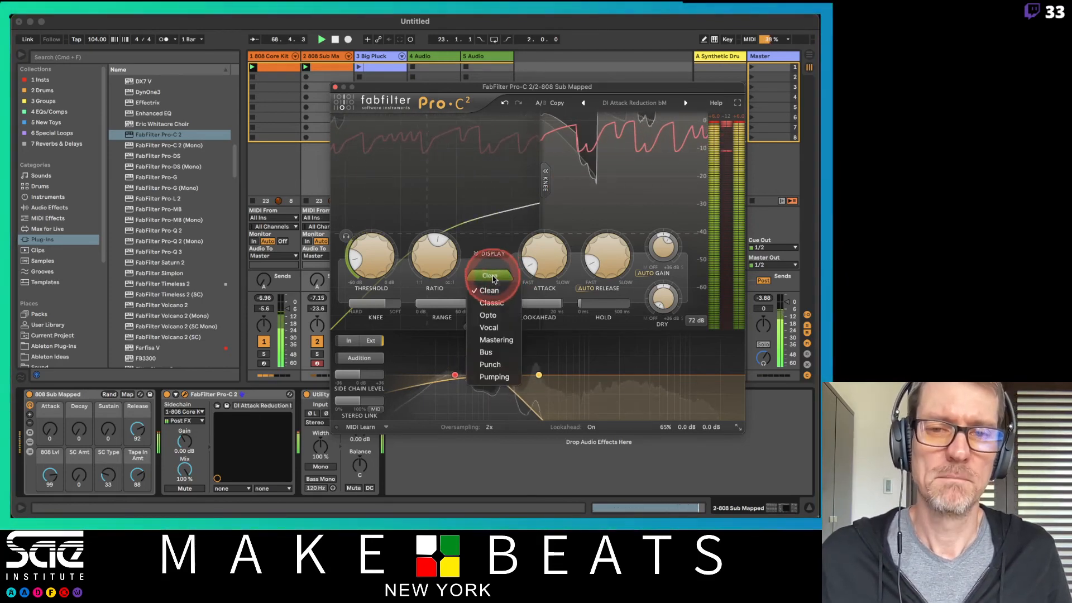
{"action": "left_click", "coordinate": [501, 305]}
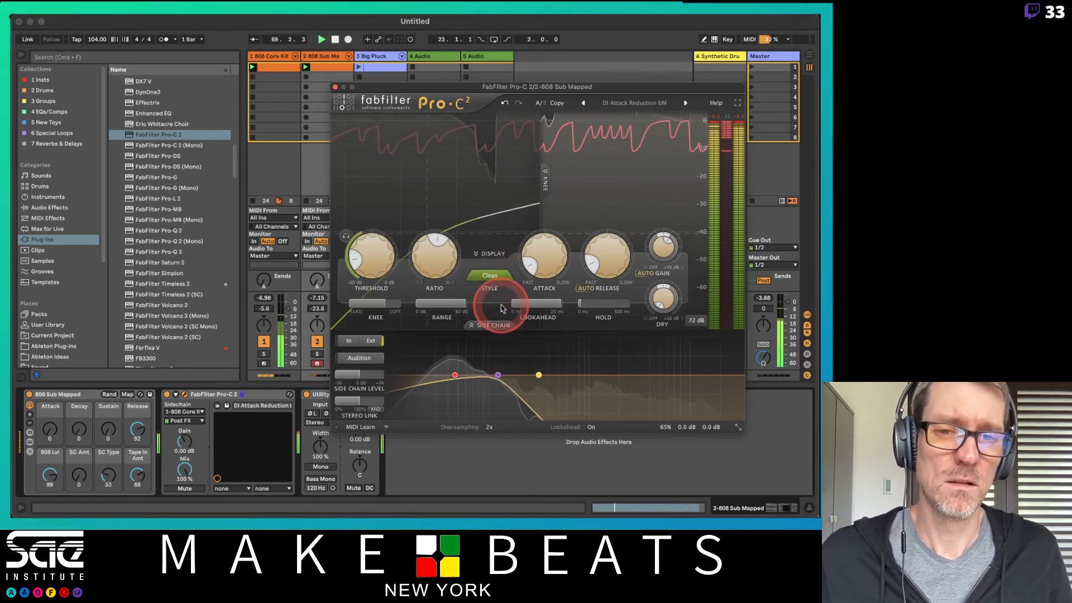
{"action": "left_click", "coordinate": [491, 276]}
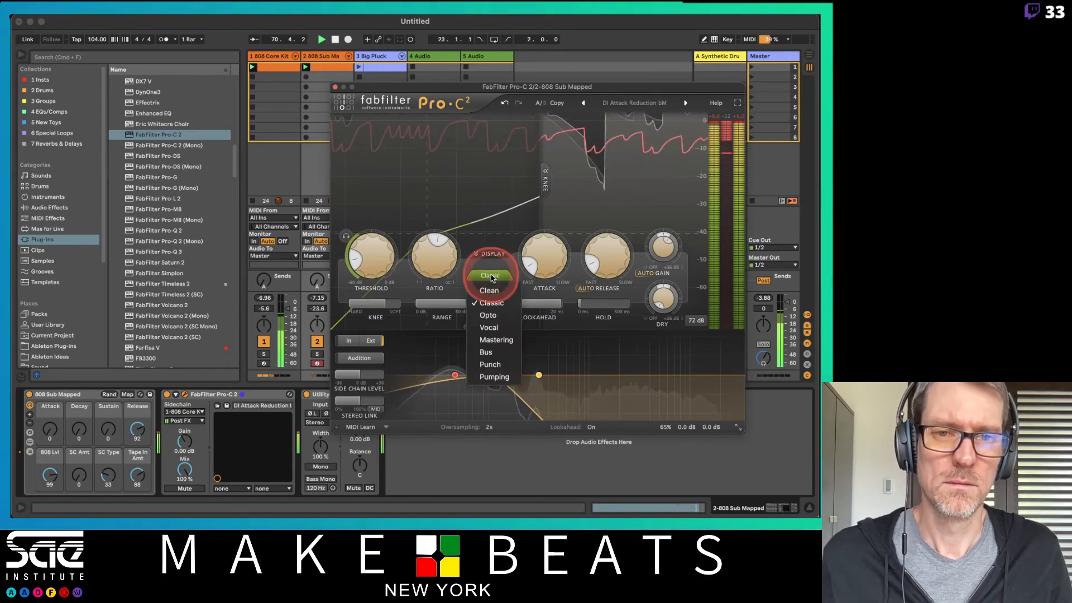
{"action": "left_click", "coordinate": [499, 322]}
{"action": "left_click", "coordinate": [487, 277]}
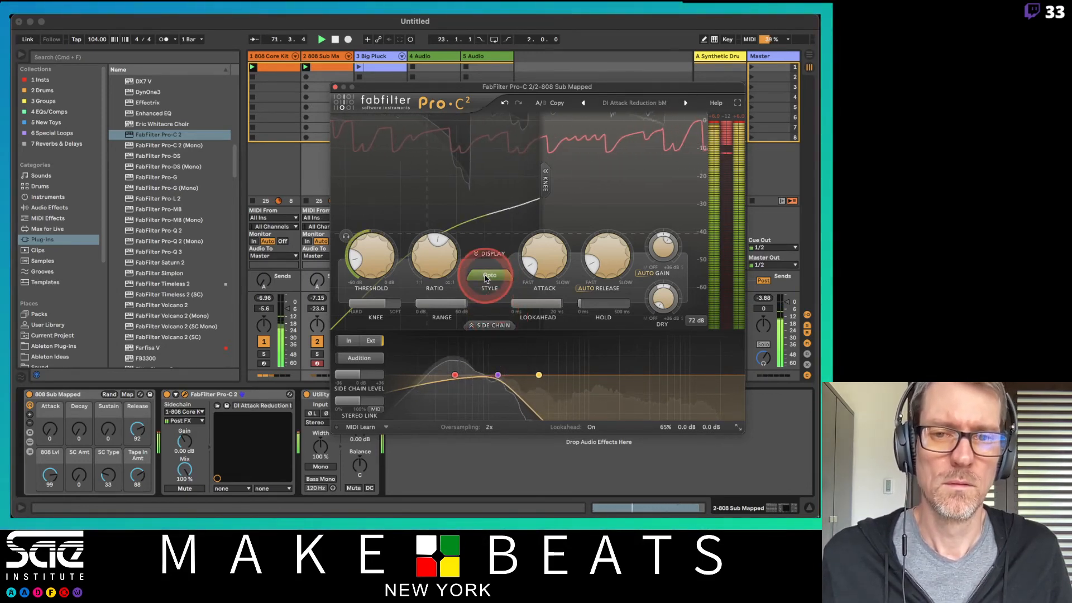
- Raise the compression ratio strongly and set the threshold to about -23.7 dB
{"action": "left_click_drag", "start_coordinate": [433, 260], "coordinate": [438, 199]}
{"action": "left_click_drag", "start_coordinate": [373, 255], "coordinate": [378, 210]}
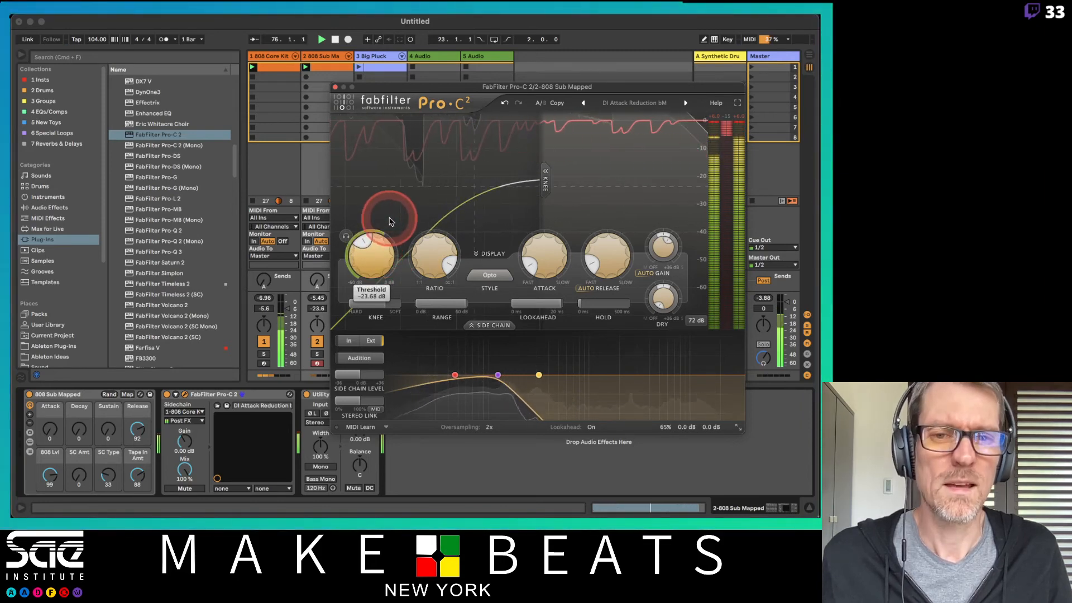
- Try the Punch style, switch to Pumping and, after testing a -60 dB threshold, set the threshold to about -28 dB
{"action": "left_click", "coordinate": [507, 275]}
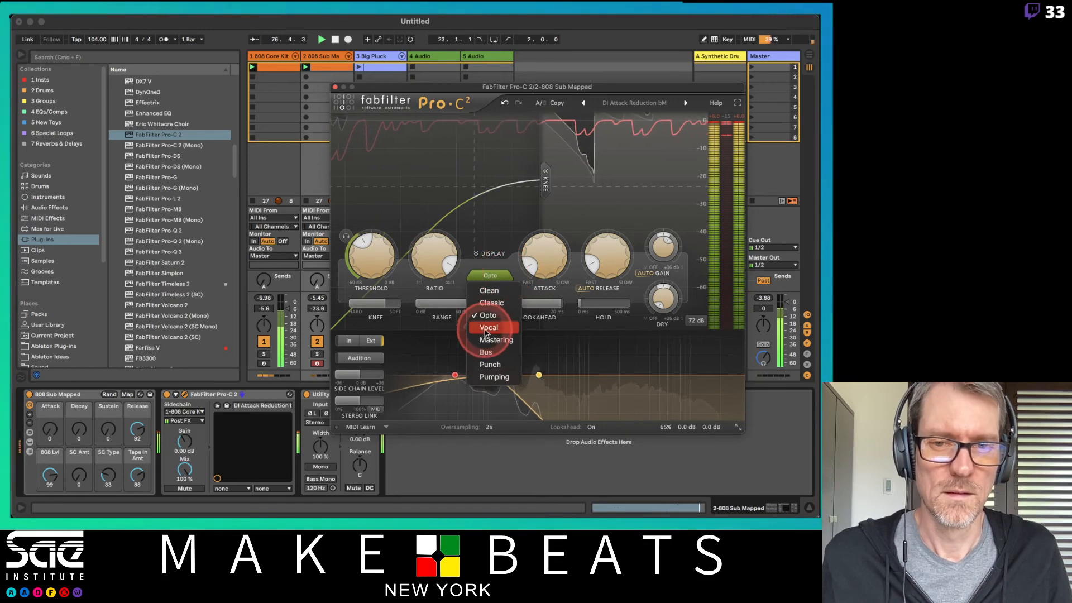
{"action": "left_click", "coordinate": [490, 365]}
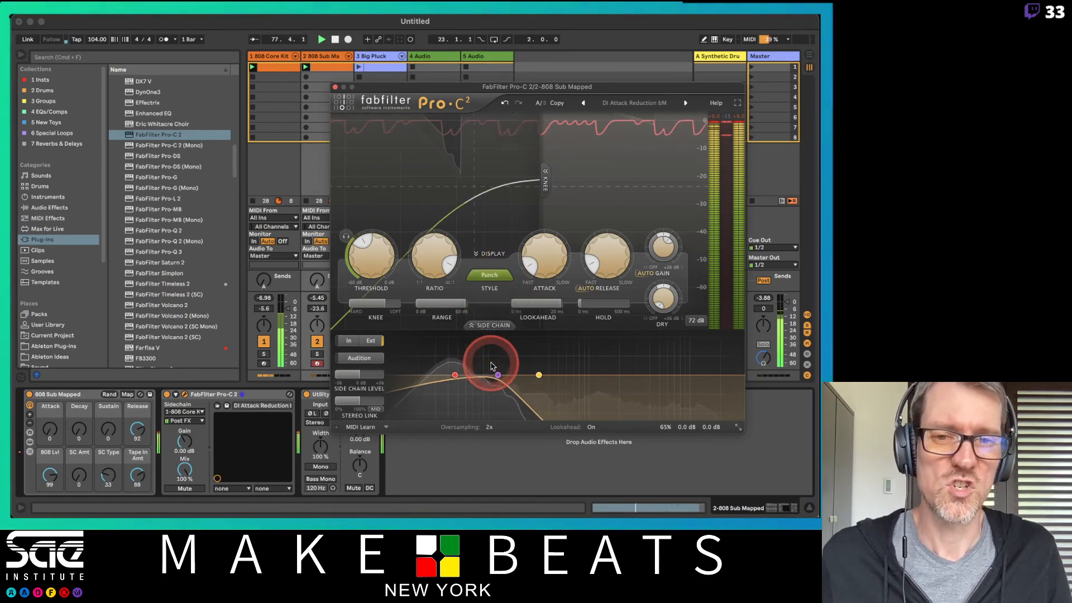
{"action": "left_click", "coordinate": [490, 277]}
{"action": "left_click_drag", "start_coordinate": [489, 277], "coordinate": [492, 377]}
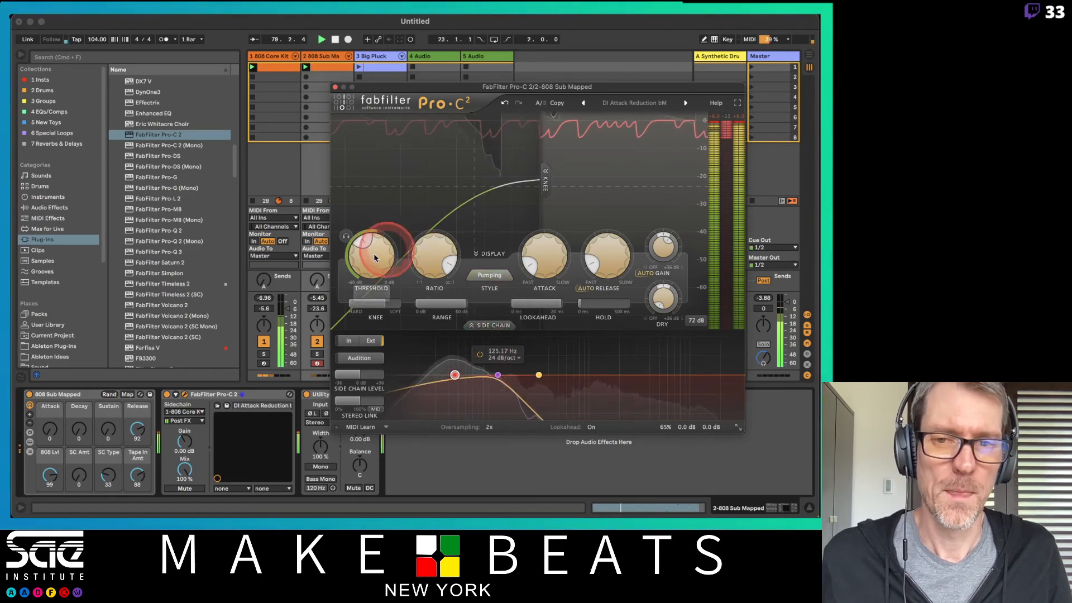
{"action": "left_click_drag", "start_coordinate": [374, 279], "coordinate": [363, 328]}
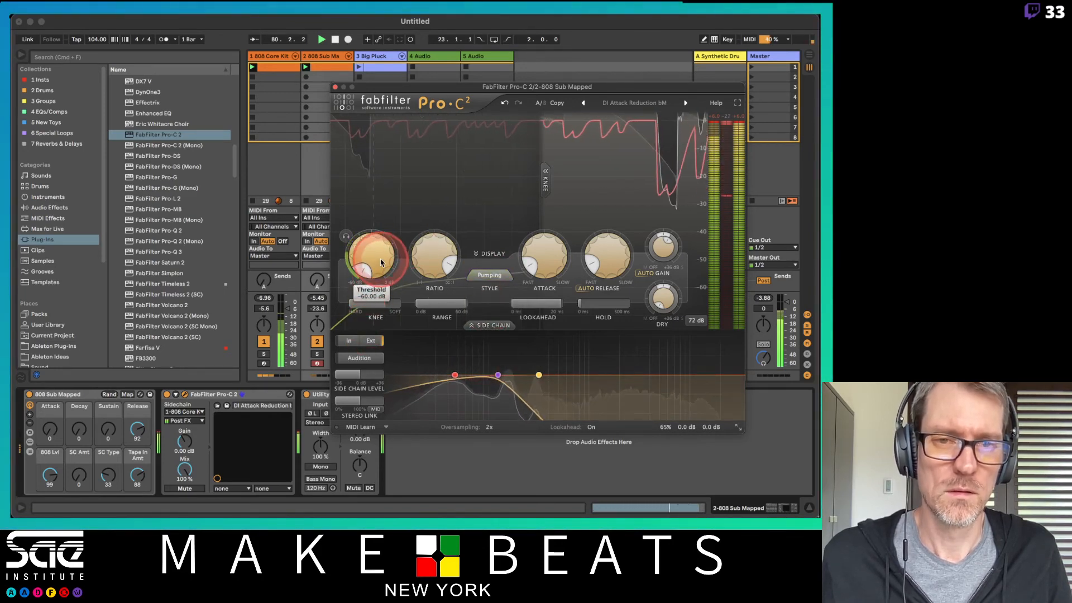
{"action": "left_click_drag", "start_coordinate": [381, 263], "coordinate": [373, 208]}
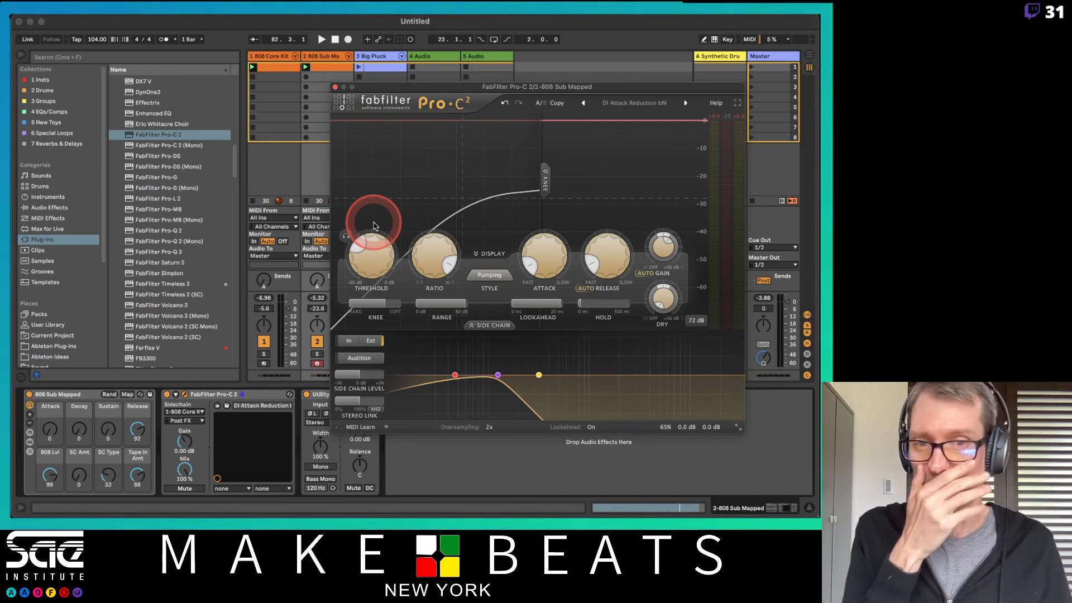
- Raise Pro-C 2's release to about mid-range and set the knee fully hard
{"action": "mouse_move", "coordinate": [543, 259]}
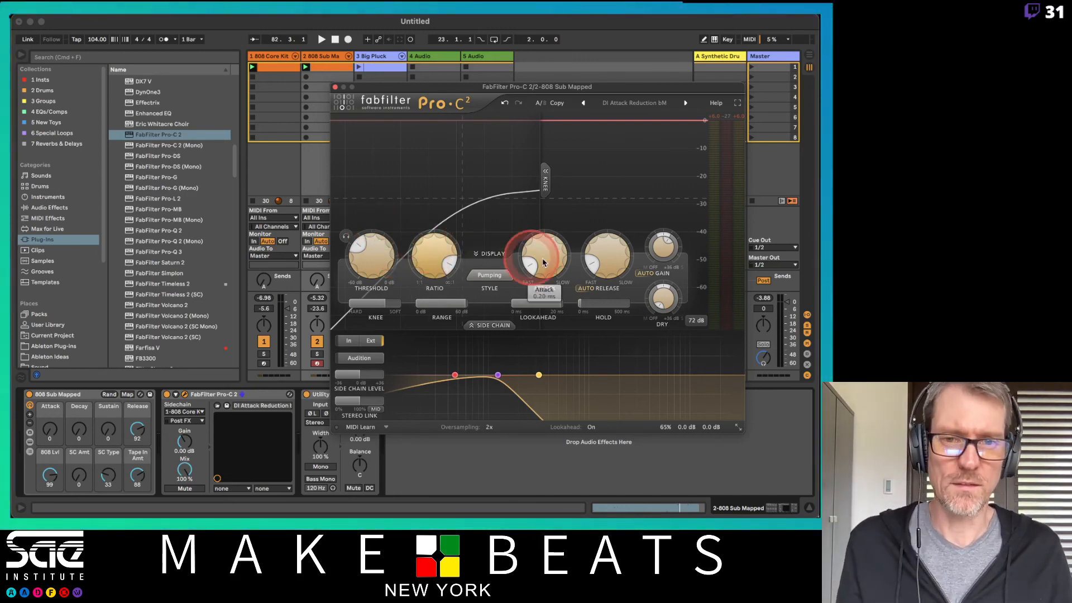
{"action": "left_click", "coordinate": [589, 289]}
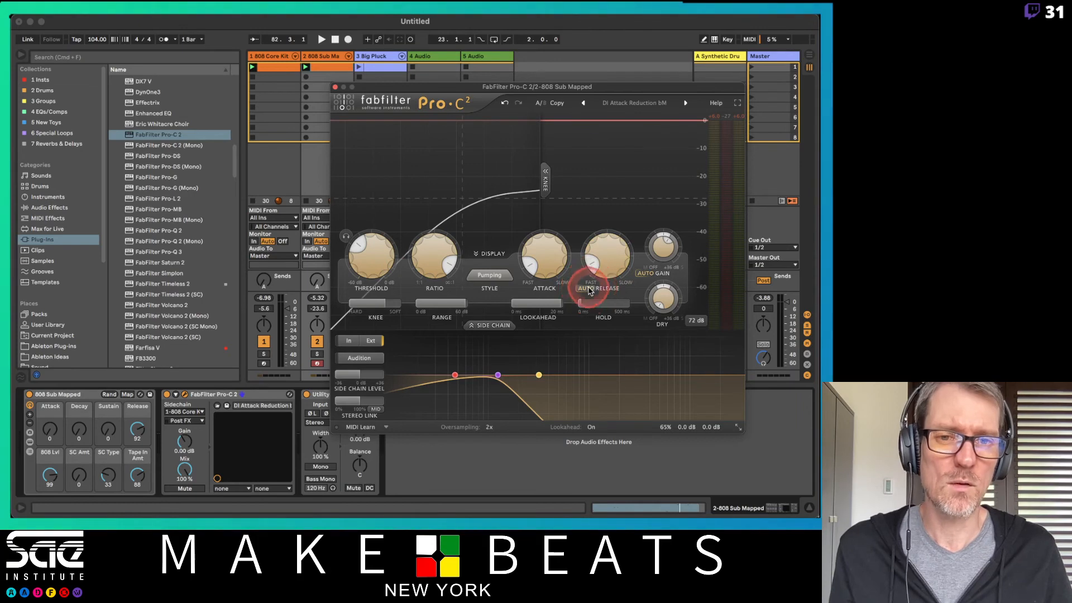
{"action": "mouse_move", "coordinate": [609, 256]}
{"action": "left_mouse_down"}
{"action": "mouse_move", "coordinate": [625, 193]}
{"action": "mouse_move", "coordinate": [606, 252]}
{"action": "mouse_move", "coordinate": [581, 172]}
{"action": "mouse_move", "coordinate": [584, 145]}
{"action": "mouse_move", "coordinate": [608, 259]}
{"action": "mouse_move", "coordinate": [603, 335]}
{"action": "mouse_move", "coordinate": [608, 256]}
{"action": "left_mouse_up"}
{"action": "left_click_drag", "start_coordinate": [579, 314], "coordinate": [693, 313]}
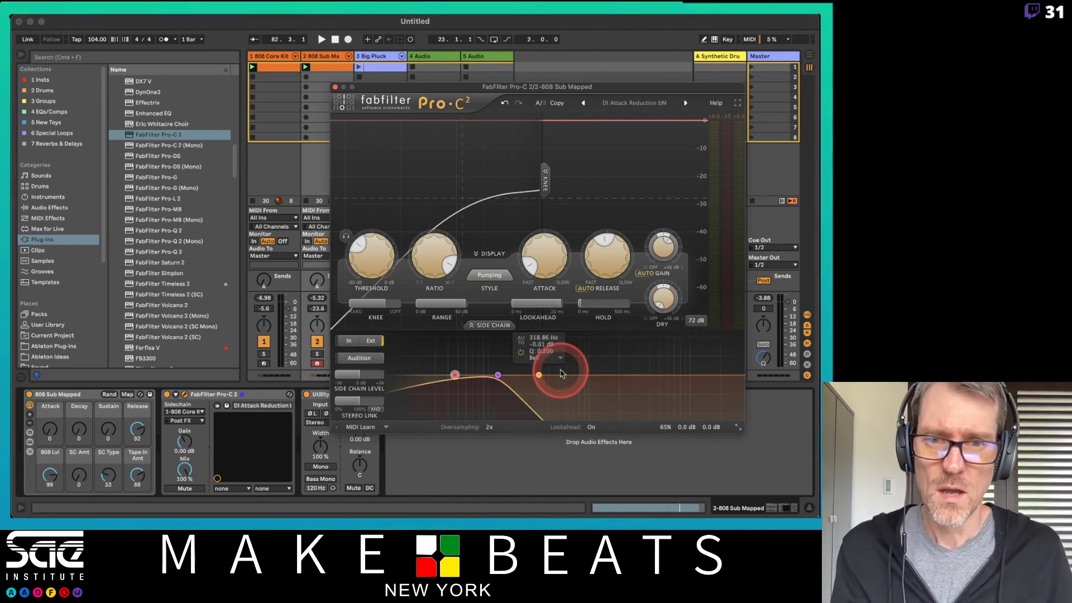
{"action": "left_click_drag", "start_coordinate": [371, 303], "coordinate": [266, 312]}
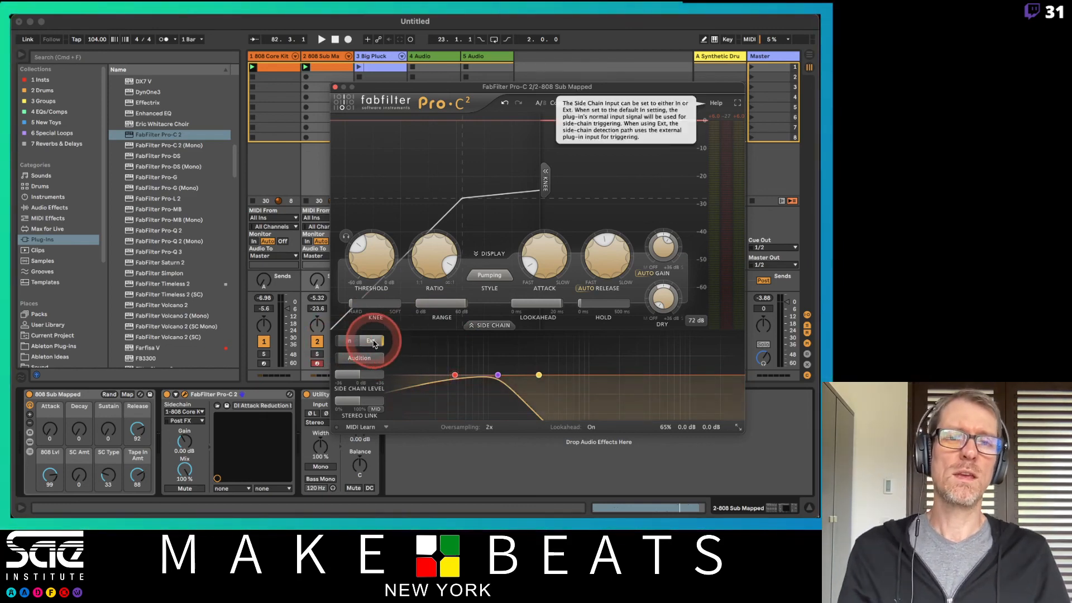
- Play the beat, raise the Pro-C 2 threshold slightly and close the plug-in window
{"action": "key", "text": "space"}
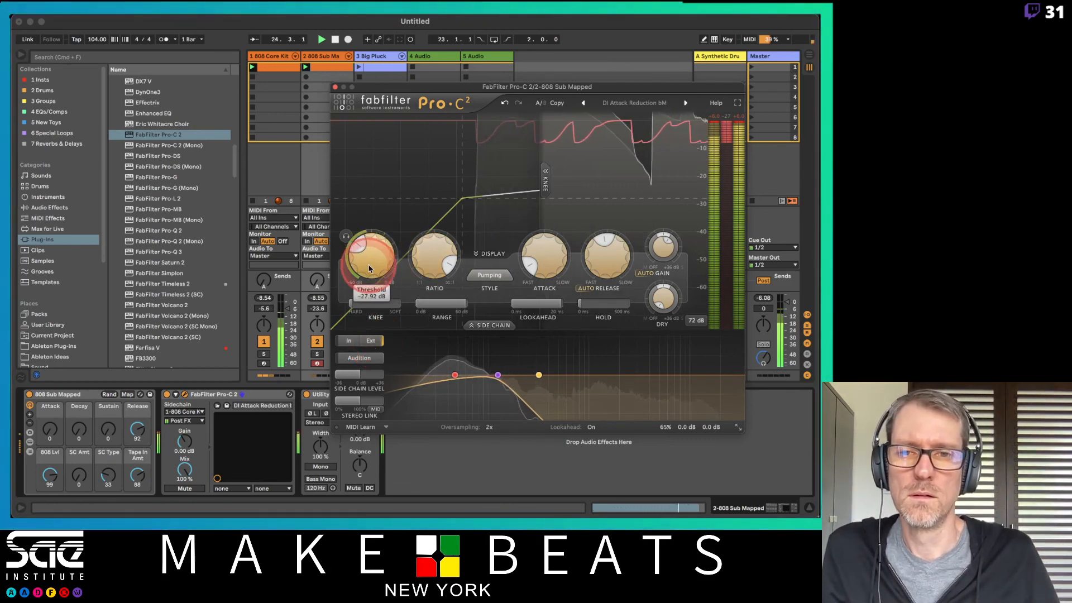
{"action": "left_click_drag", "start_coordinate": [369, 268], "coordinate": [374, 249]}
{"action": "left_click", "coordinate": [335, 87]}
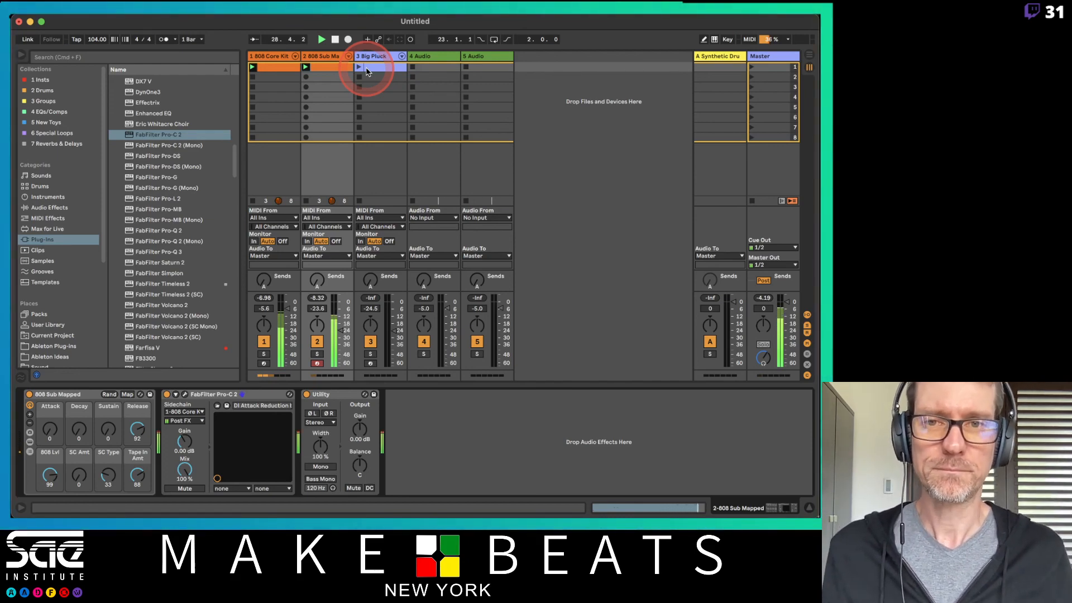
- Launch the Big Pluck clip alongside the drums and raise the track's volume to -21.4 dB
{"action": "left_click", "coordinate": [326, 57]}
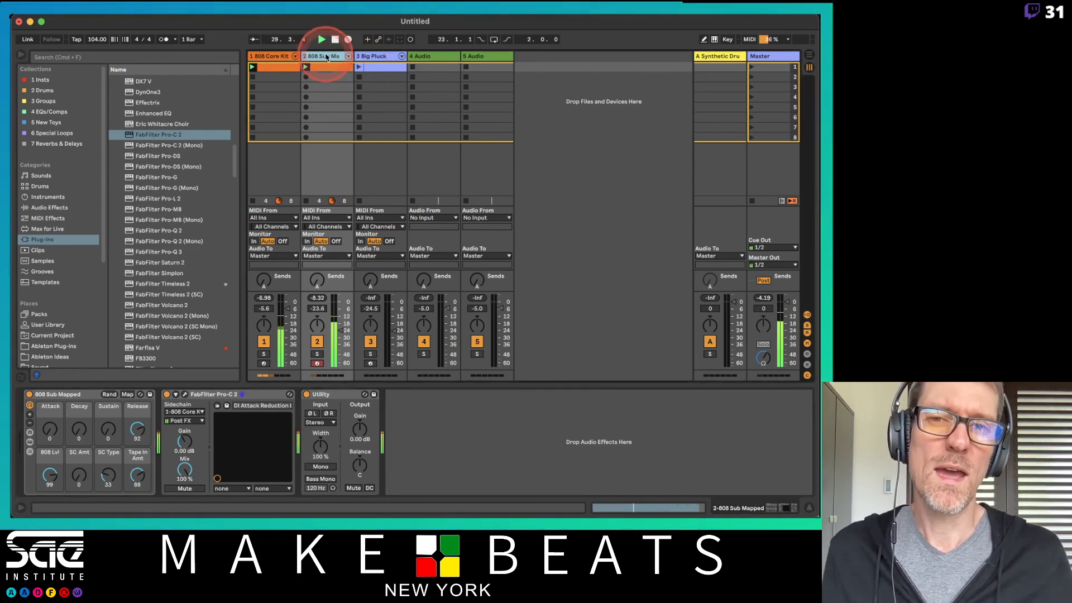
{"action": "left_click", "coordinate": [356, 71]}
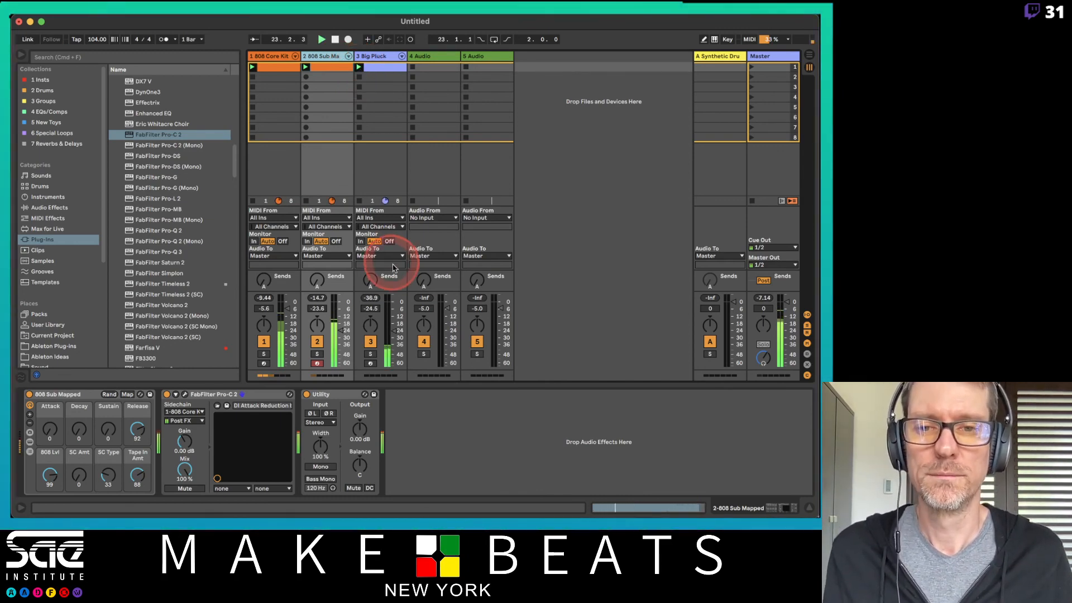
{"action": "left_click_drag", "start_coordinate": [394, 332], "coordinate": [394, 330]}
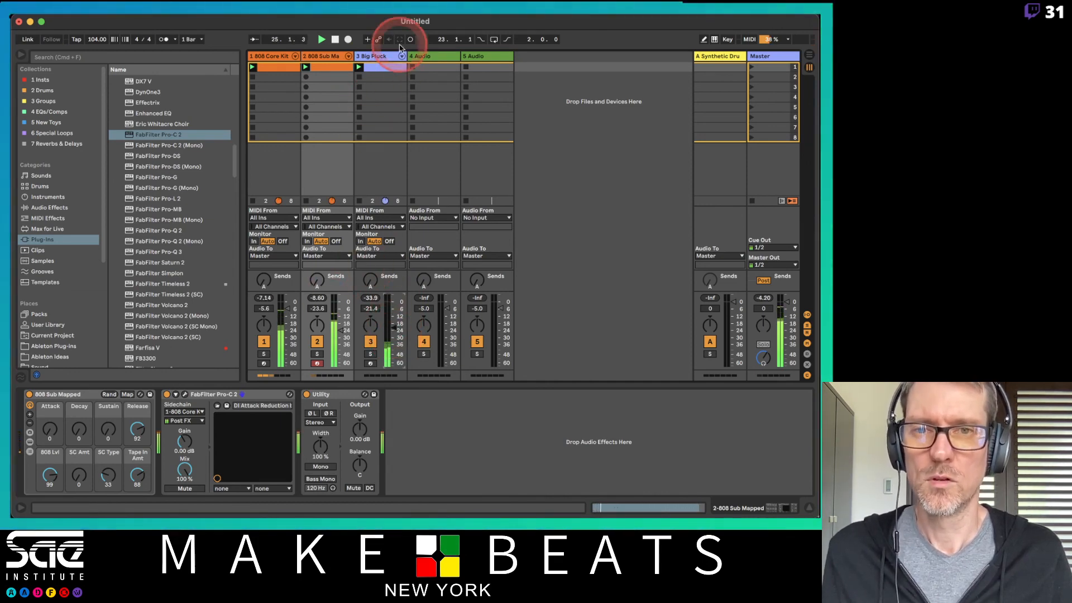
- Show the Big Pluck track's device chain, stop playback and switch to OBS
{"action": "left_click", "coordinate": [384, 65]}
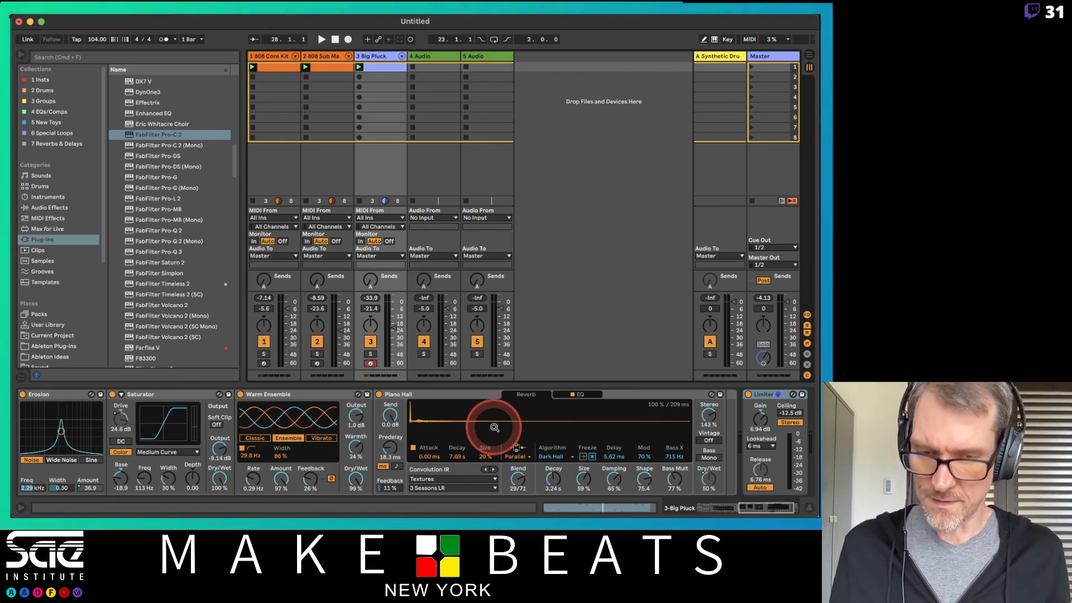
{"action": "key", "text": "super+Tab"}
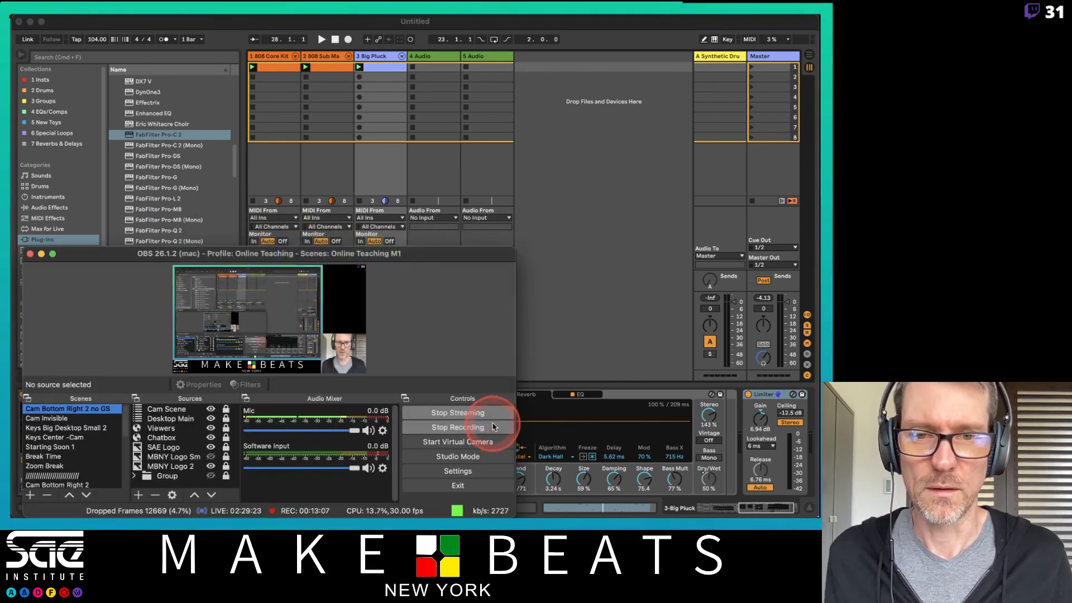